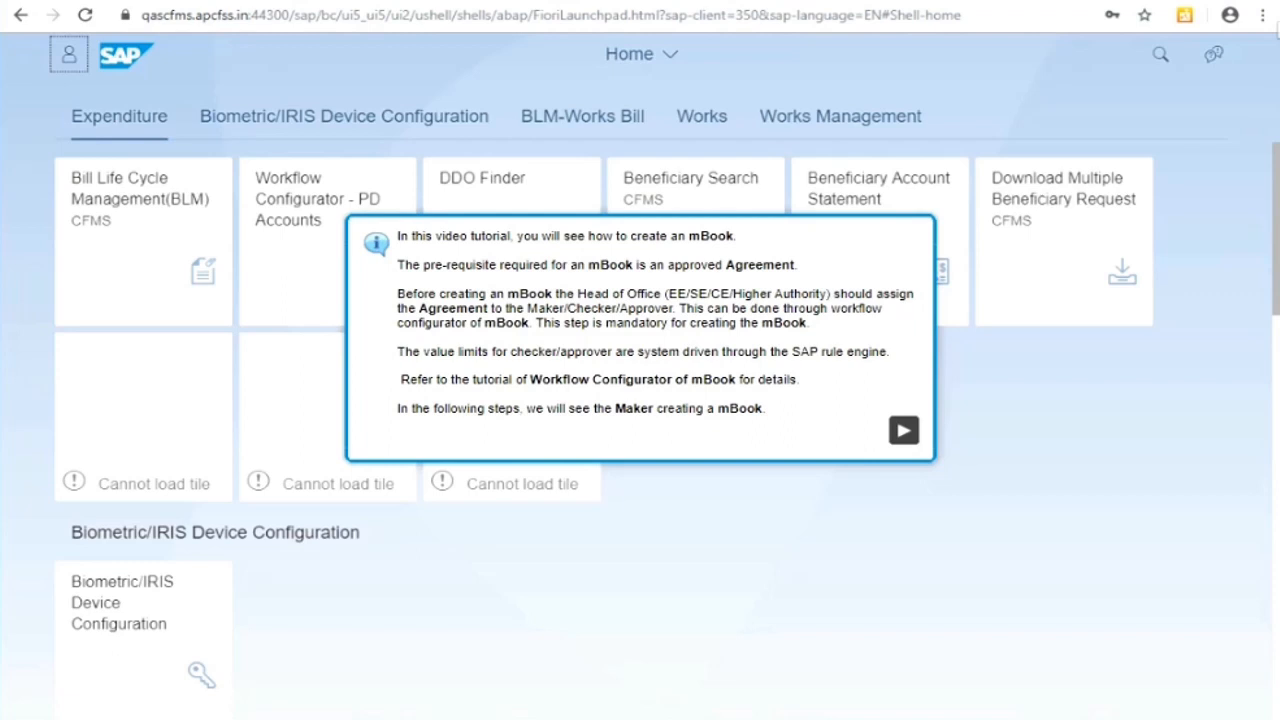
Open the e-MBook application from the Works group.
{"action": "left_click", "coordinate": [903, 432]}
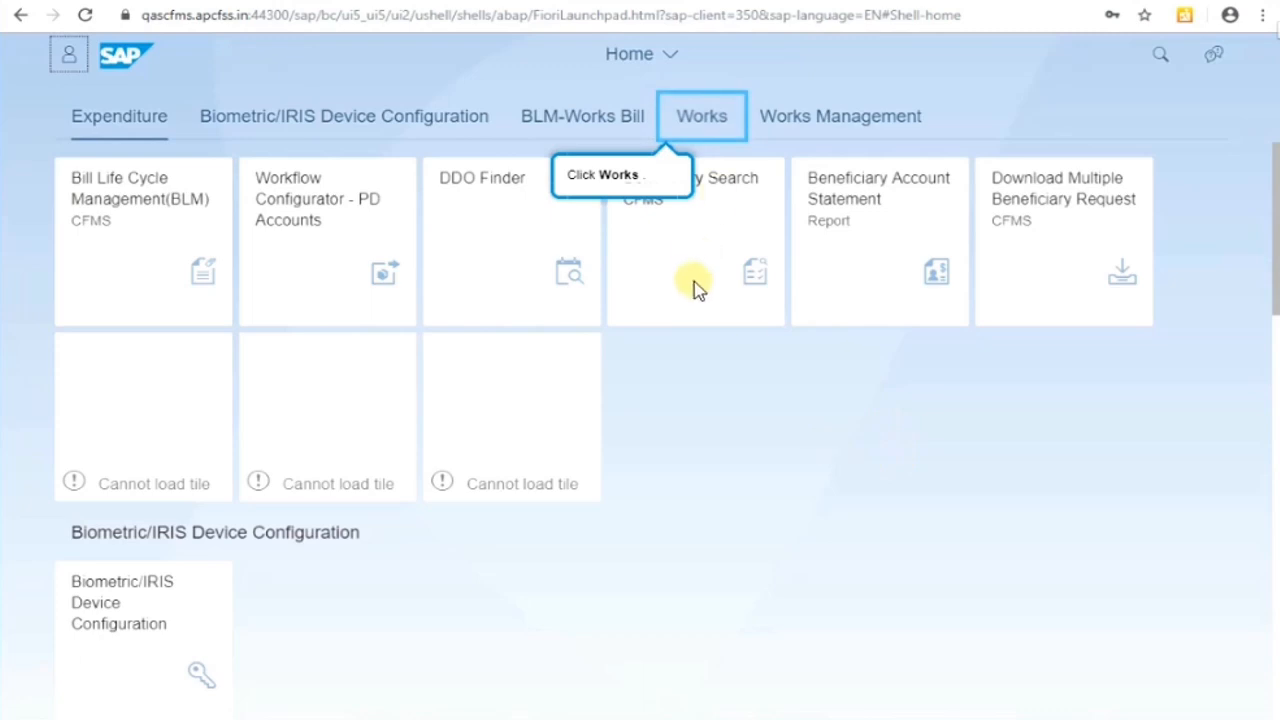
{"action": "left_click", "coordinate": [720, 124]}
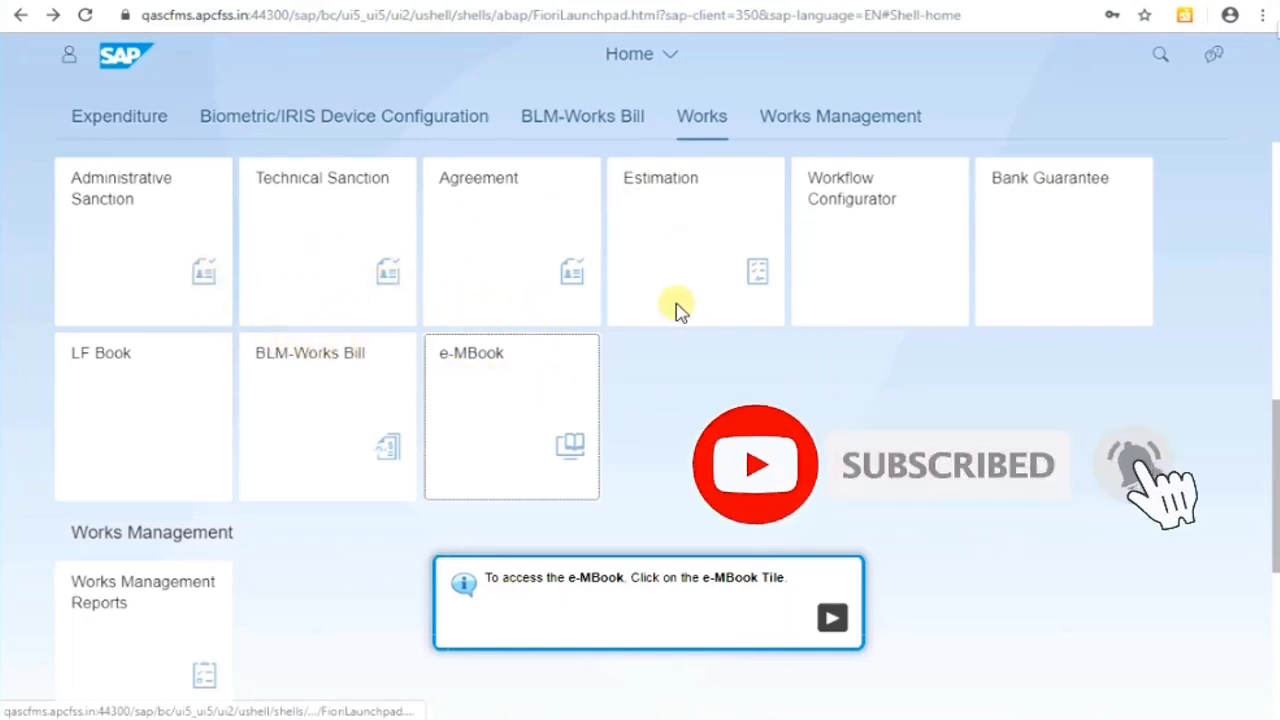
{"action": "left_click", "coordinate": [830, 619]}
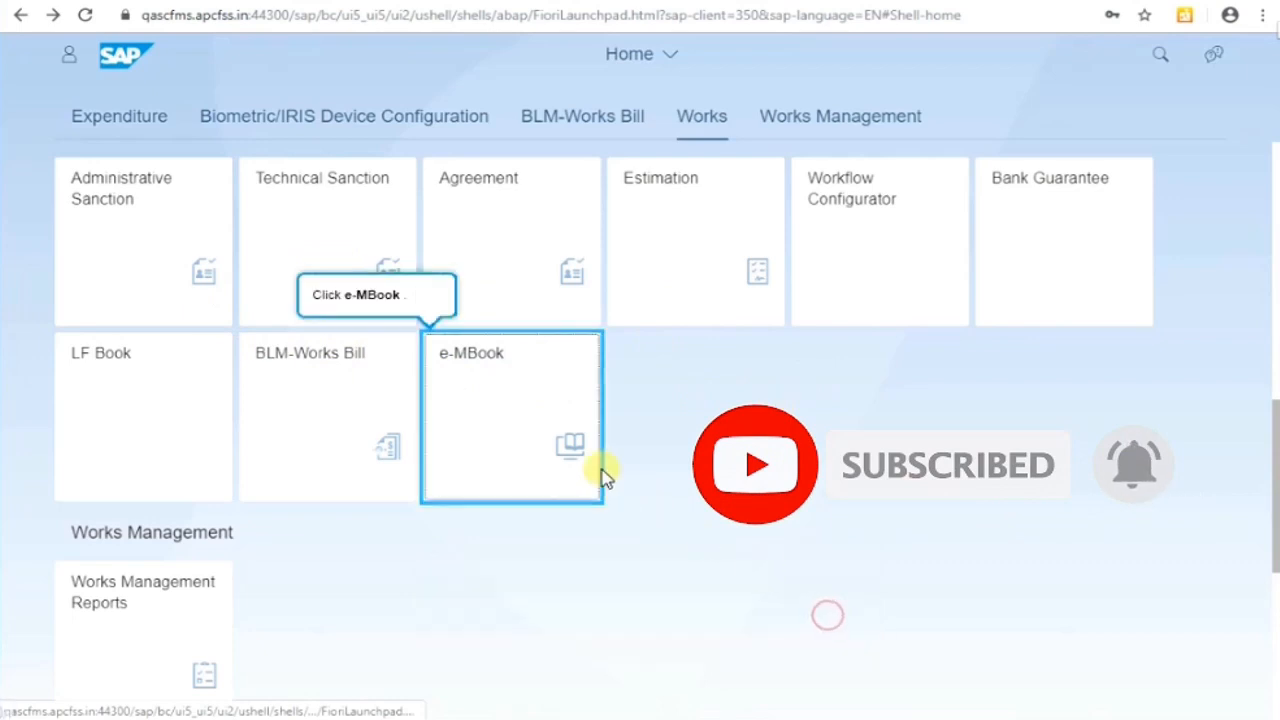
{"action": "left_click", "coordinate": [543, 404]}
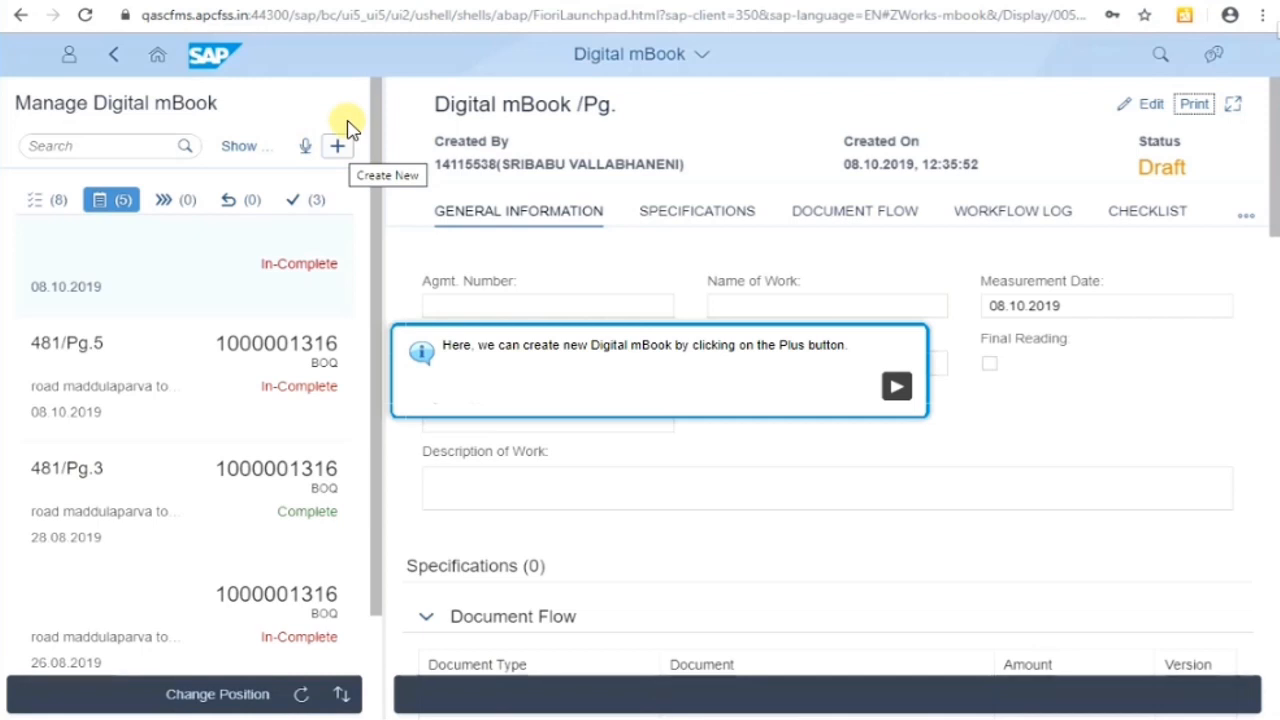
Create a new digital mBook and show its form in full screen.
{"action": "left_click", "coordinate": [897, 388]}
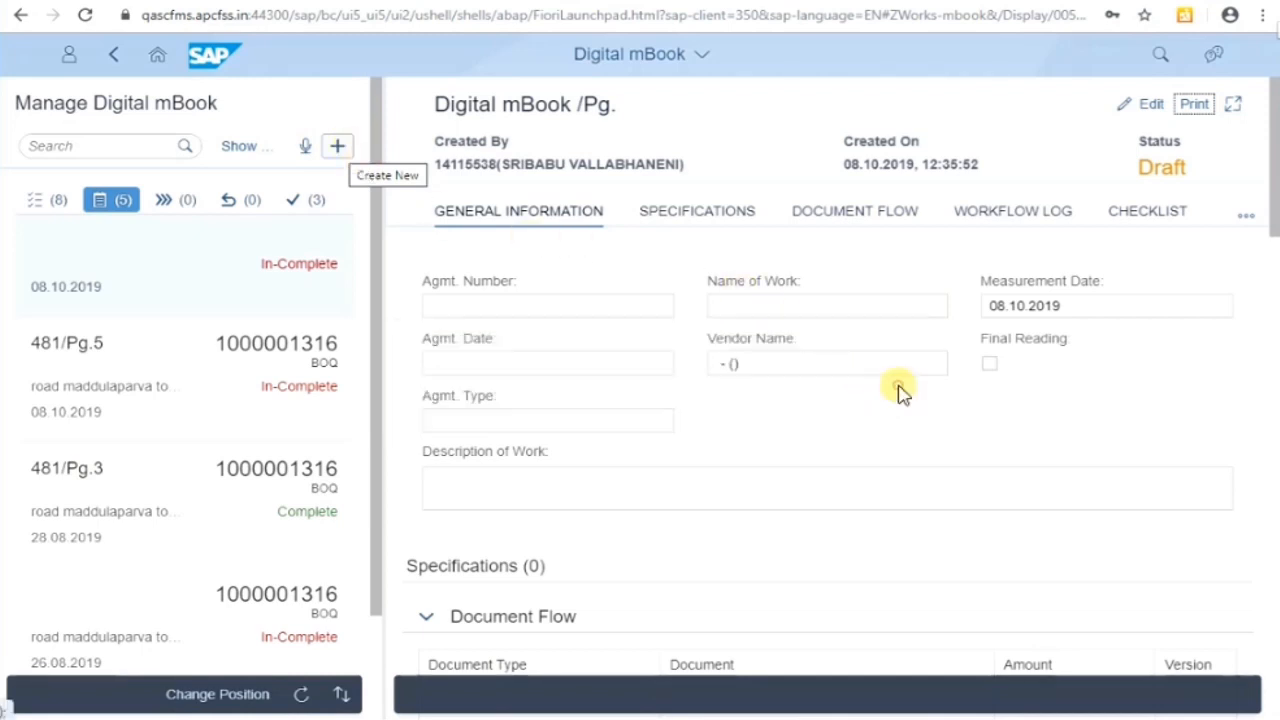
{"action": "left_click", "coordinate": [340, 147]}
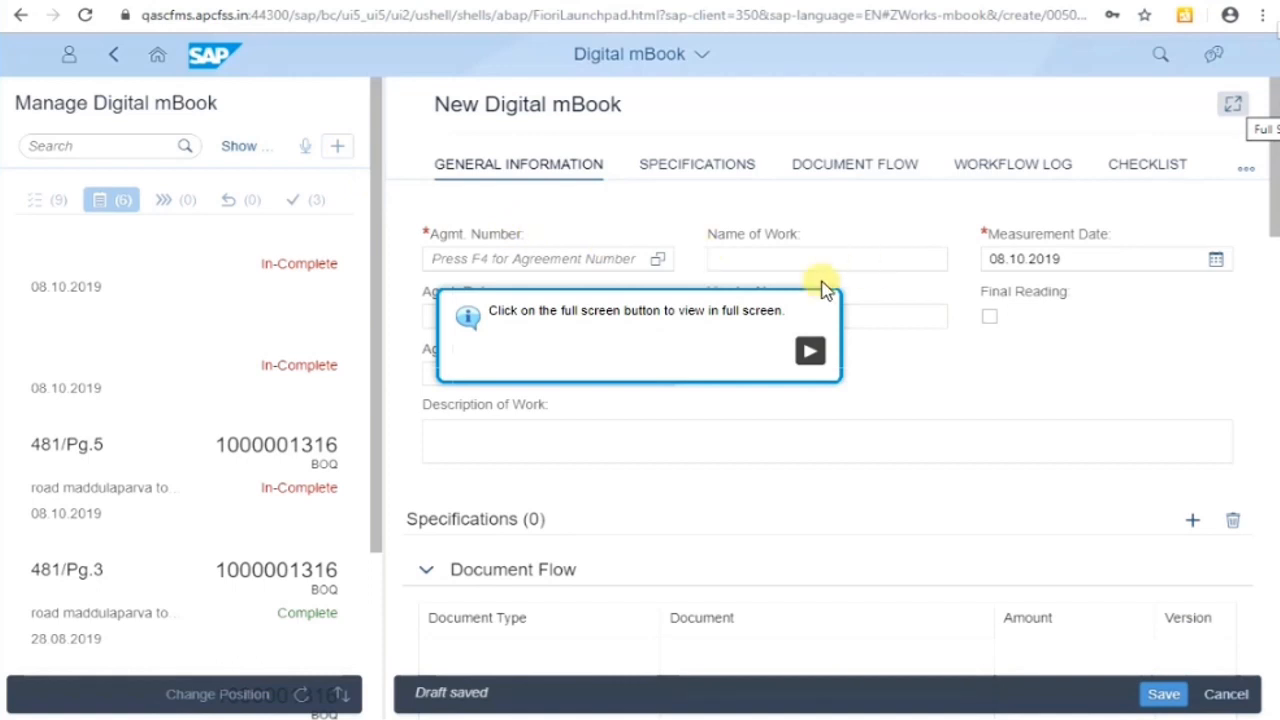
{"action": "left_click", "coordinate": [809, 356]}
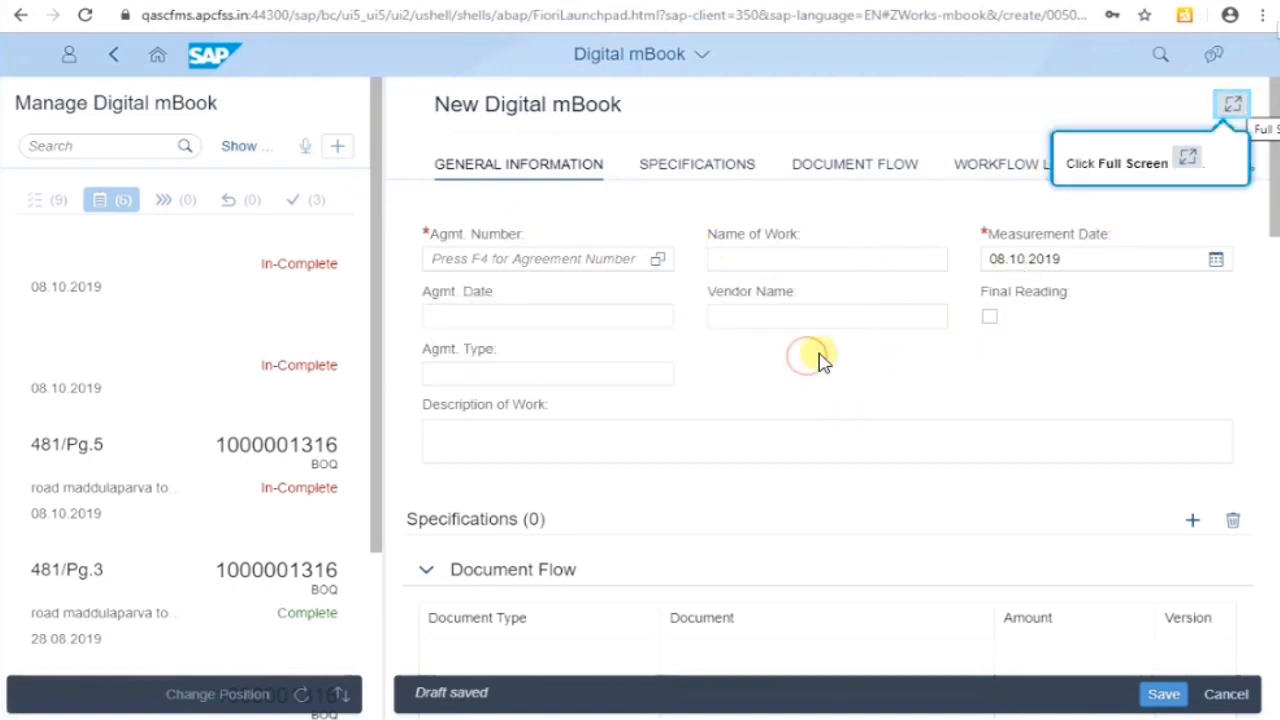
{"action": "left_click", "coordinate": [1235, 104]}
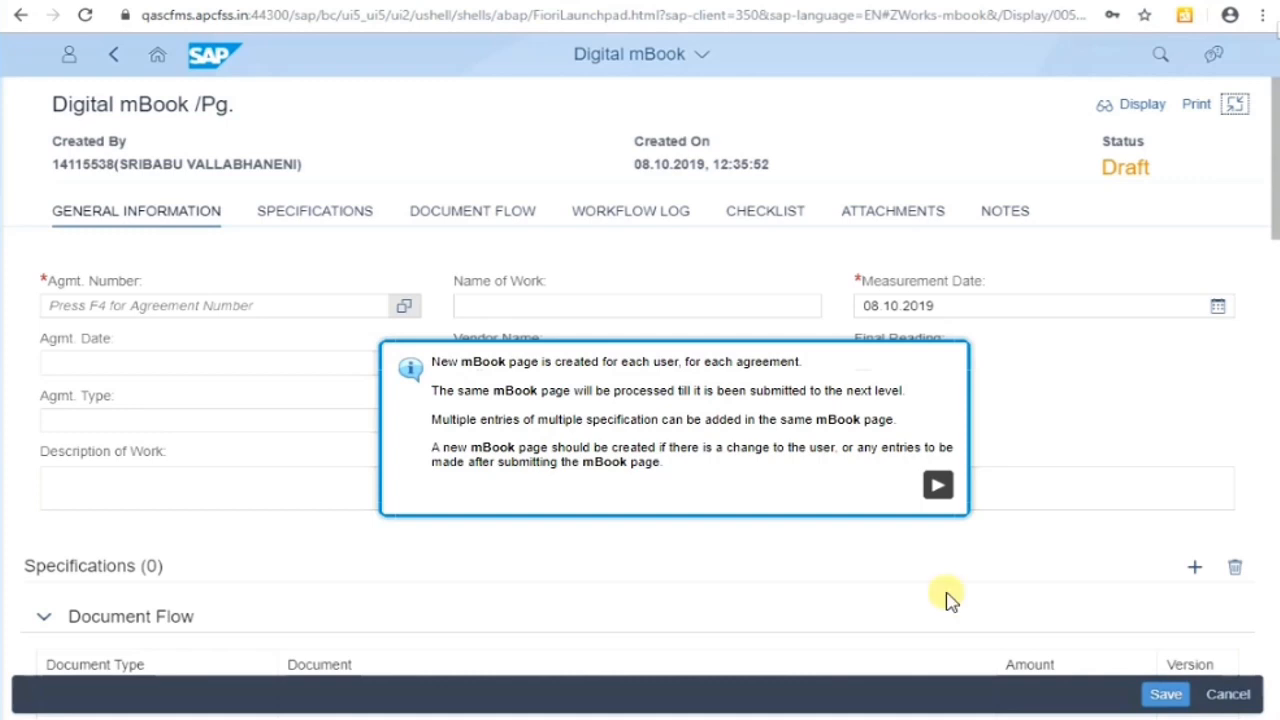
Set the mBook's agreement number to the BOQ agreement for the work "road maddulaparva to kunaparajuparva".
{"action": "left_click", "coordinate": [945, 487]}
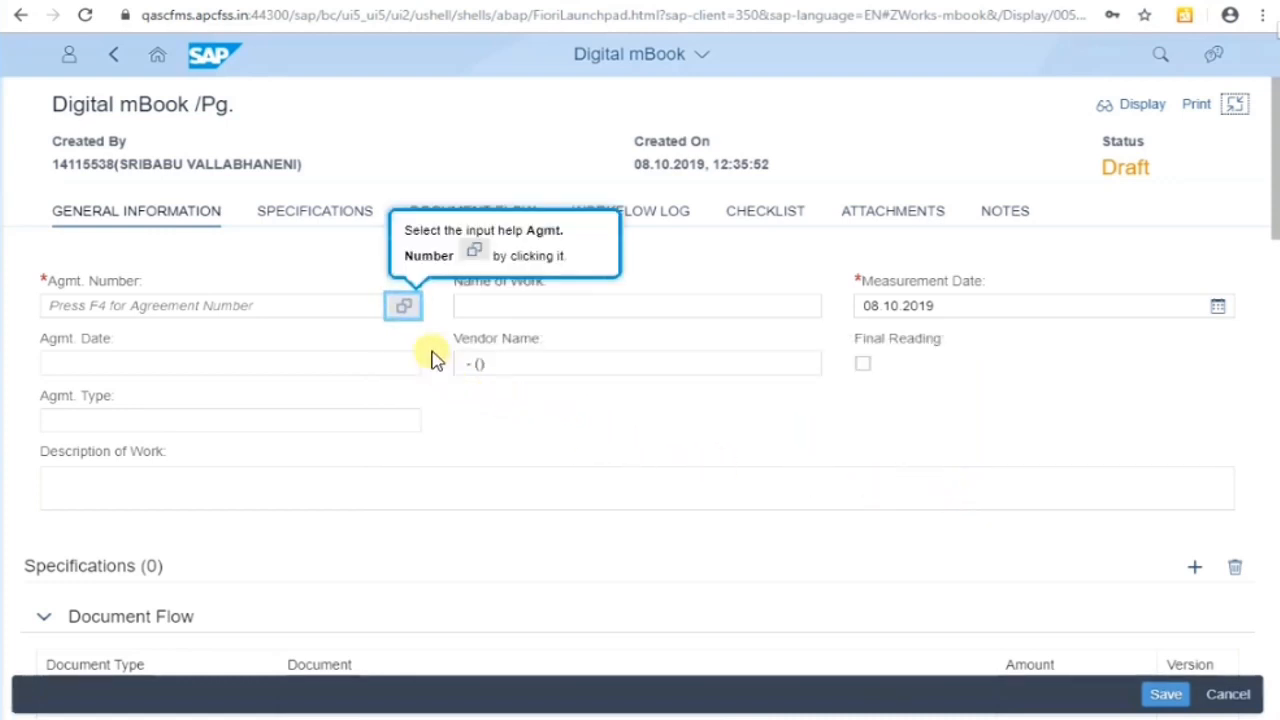
{"action": "left_click", "coordinate": [410, 309]}
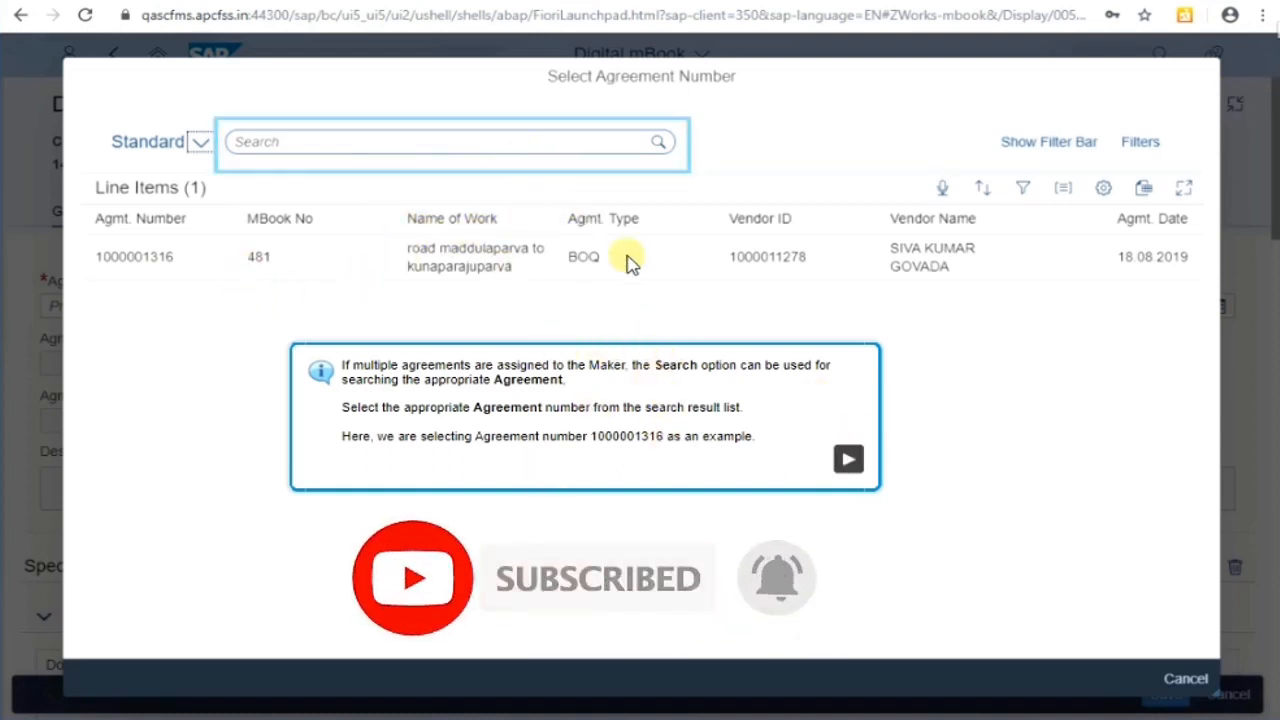
{"action": "left_click", "coordinate": [850, 464]}
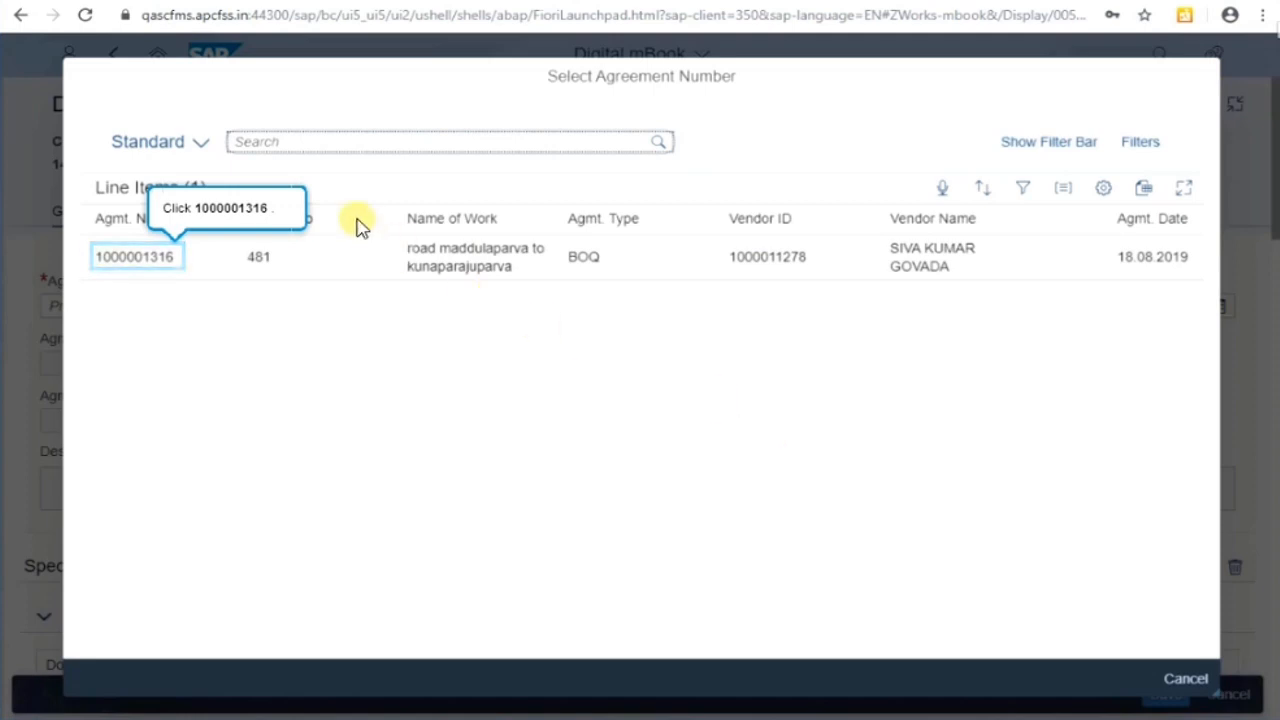
{"action": "left_click", "coordinate": [150, 260]}
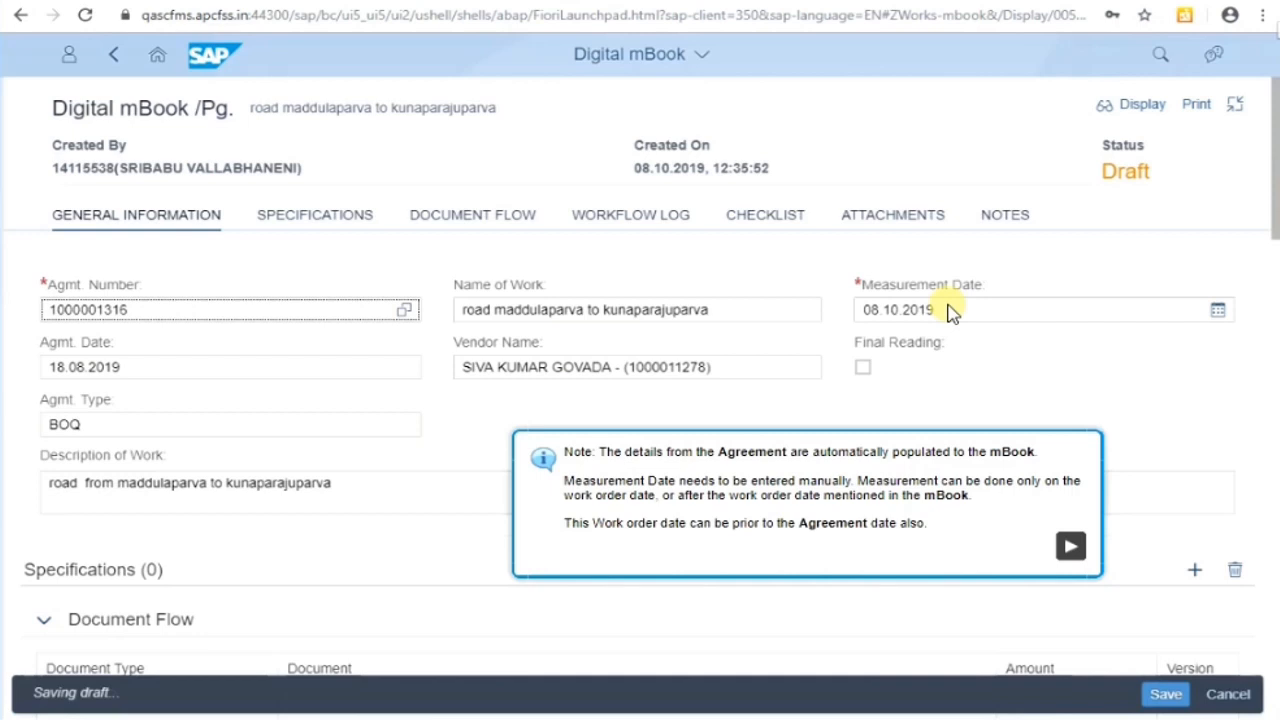
Add the LF-relevant embankment construction specification EECD-4-1 301.5 from the agreement to the mBook's specifications.
{"action": "left_click", "coordinate": [1070, 548]}
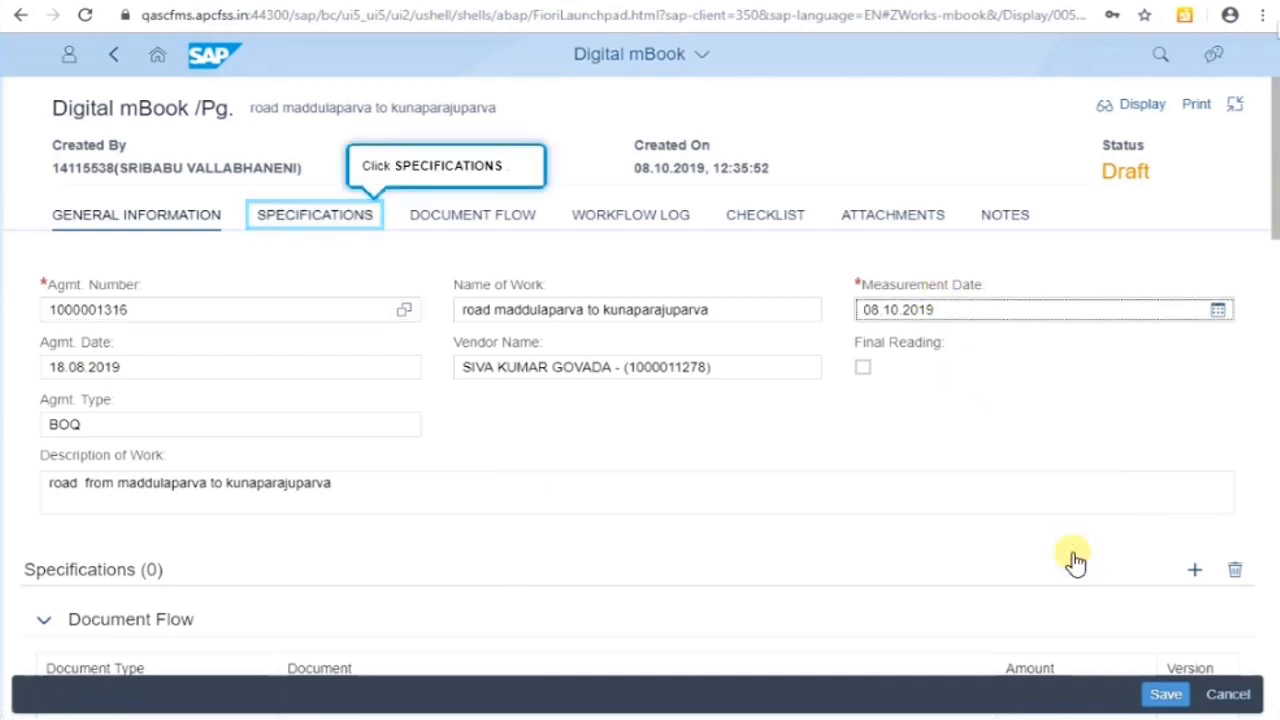
{"action": "left_click", "coordinate": [342, 218]}
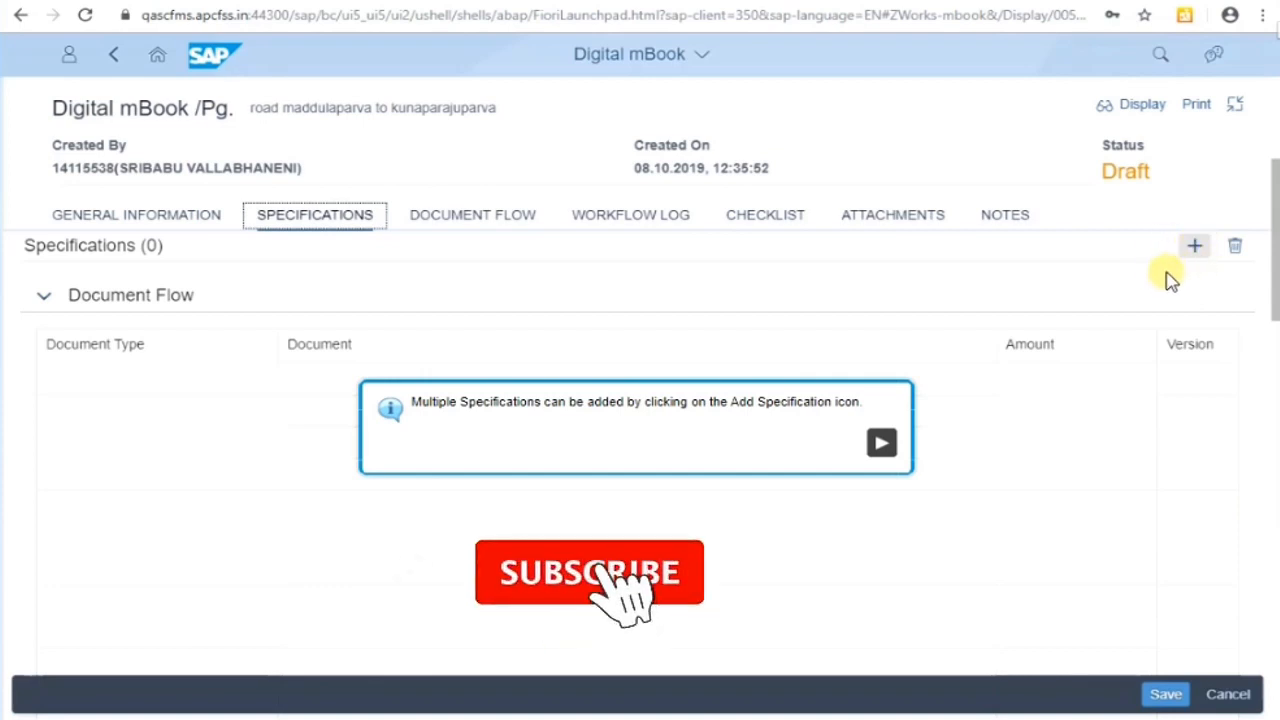
{"action": "left_click", "coordinate": [881, 447]}
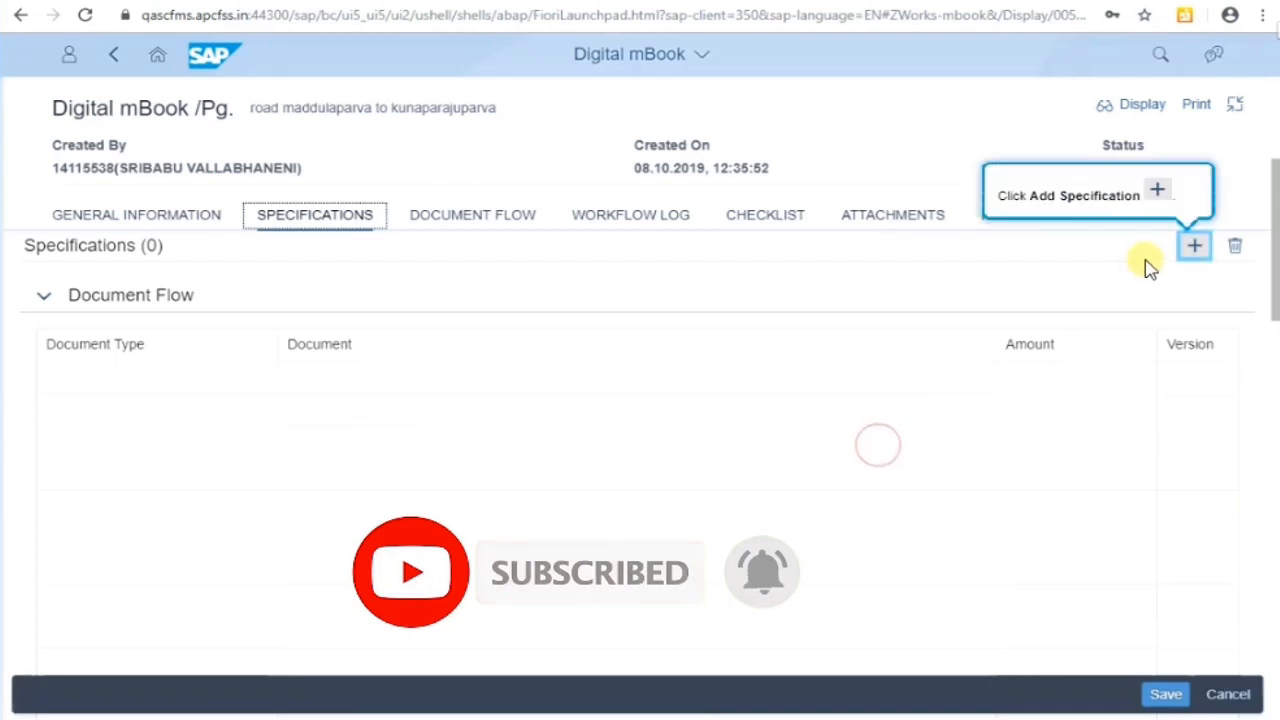
{"action": "left_click", "coordinate": [1197, 248]}
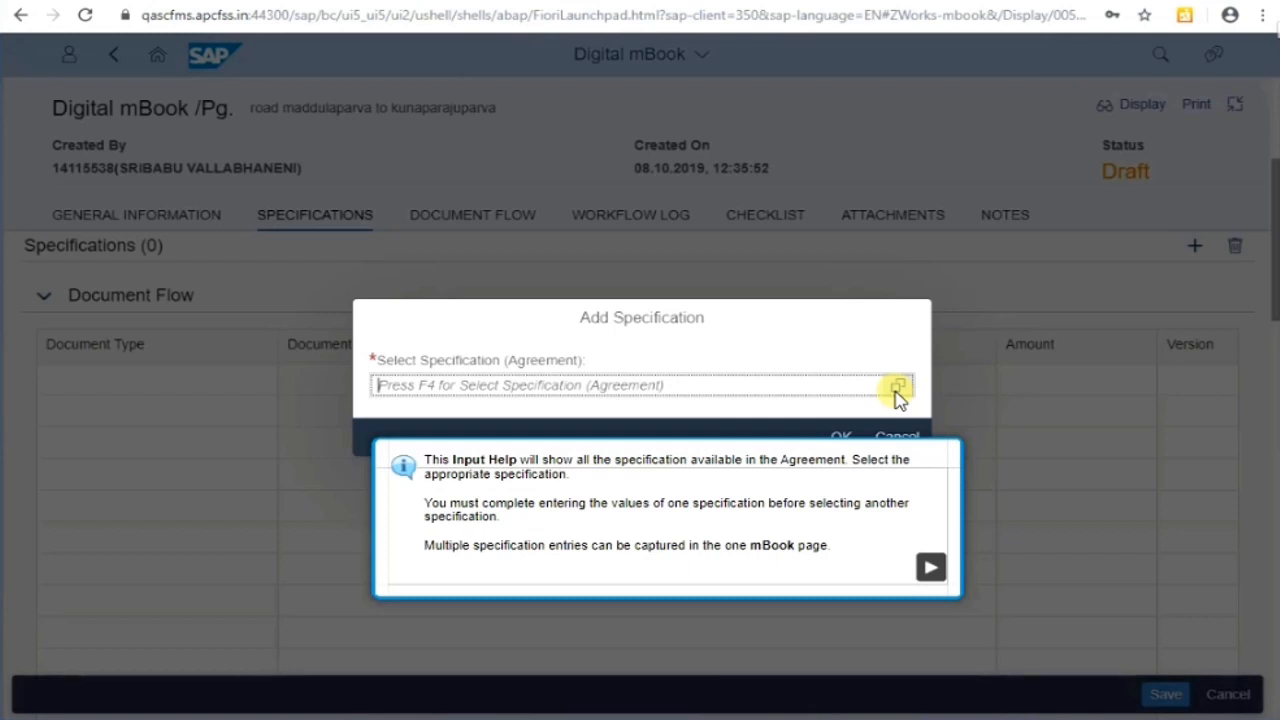
{"action": "left_click", "coordinate": [931, 570]}
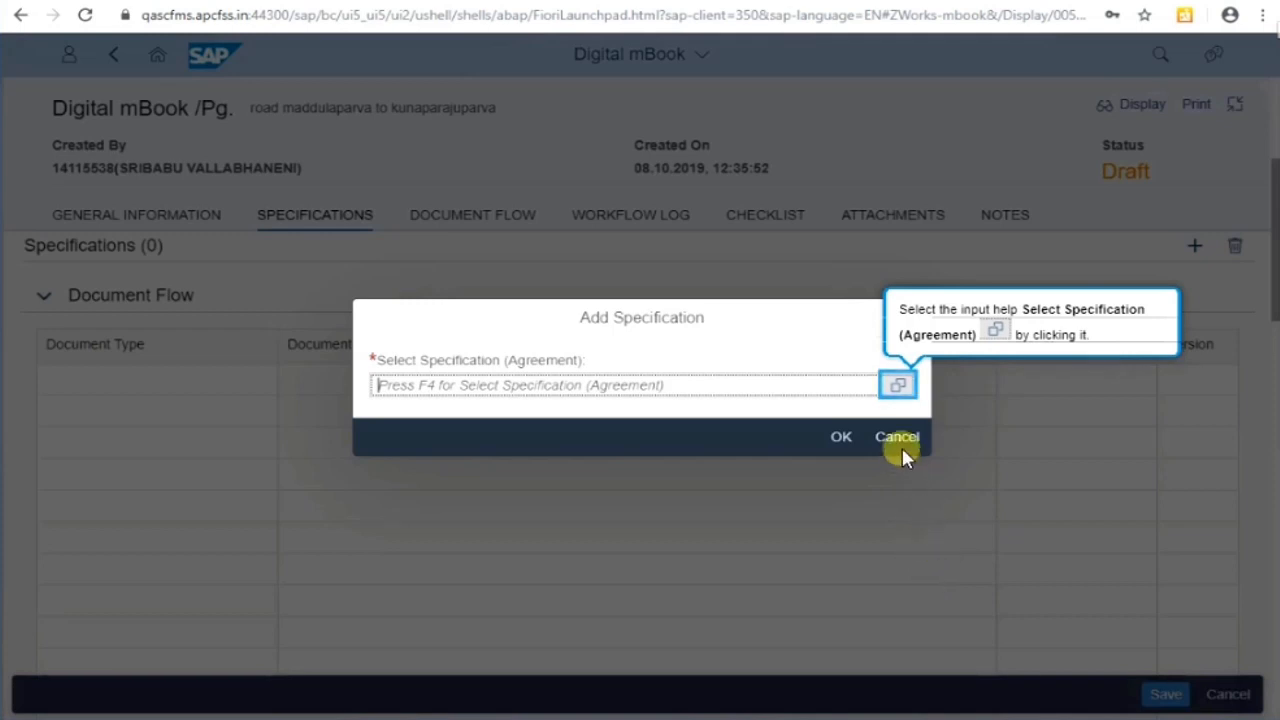
{"action": "left_click", "coordinate": [899, 389]}
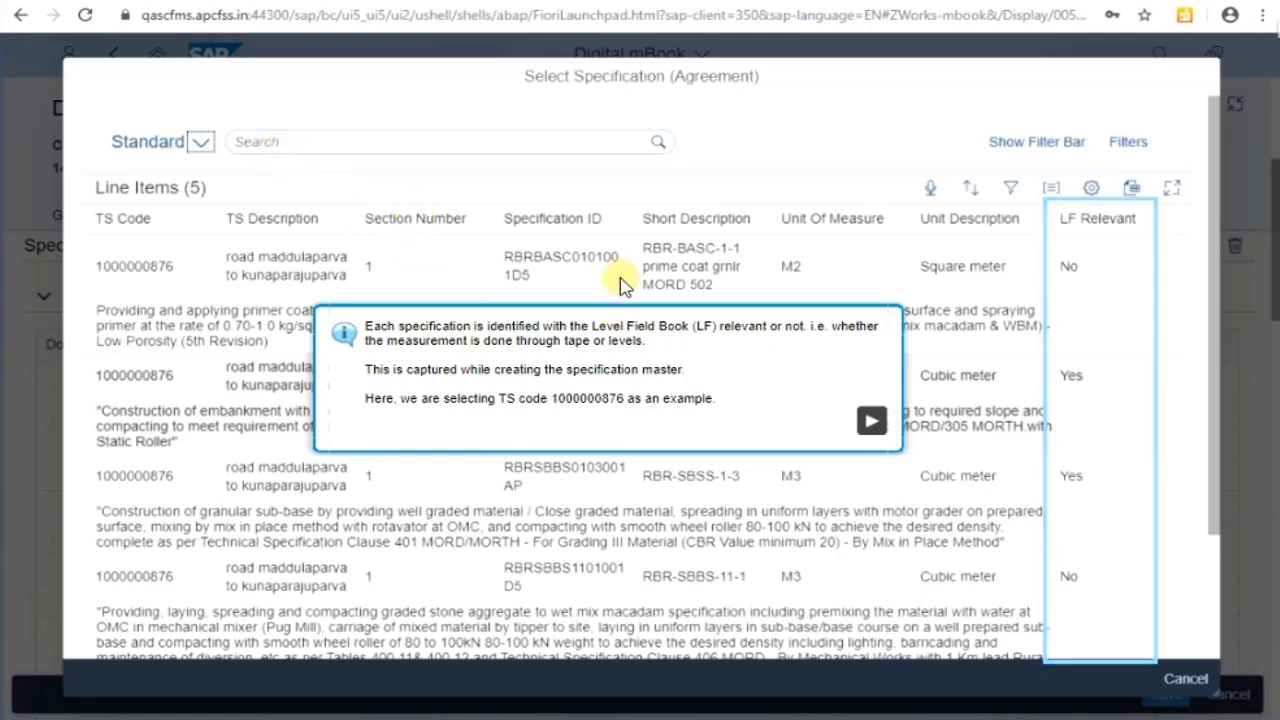
{"action": "left_click", "coordinate": [871, 422]}
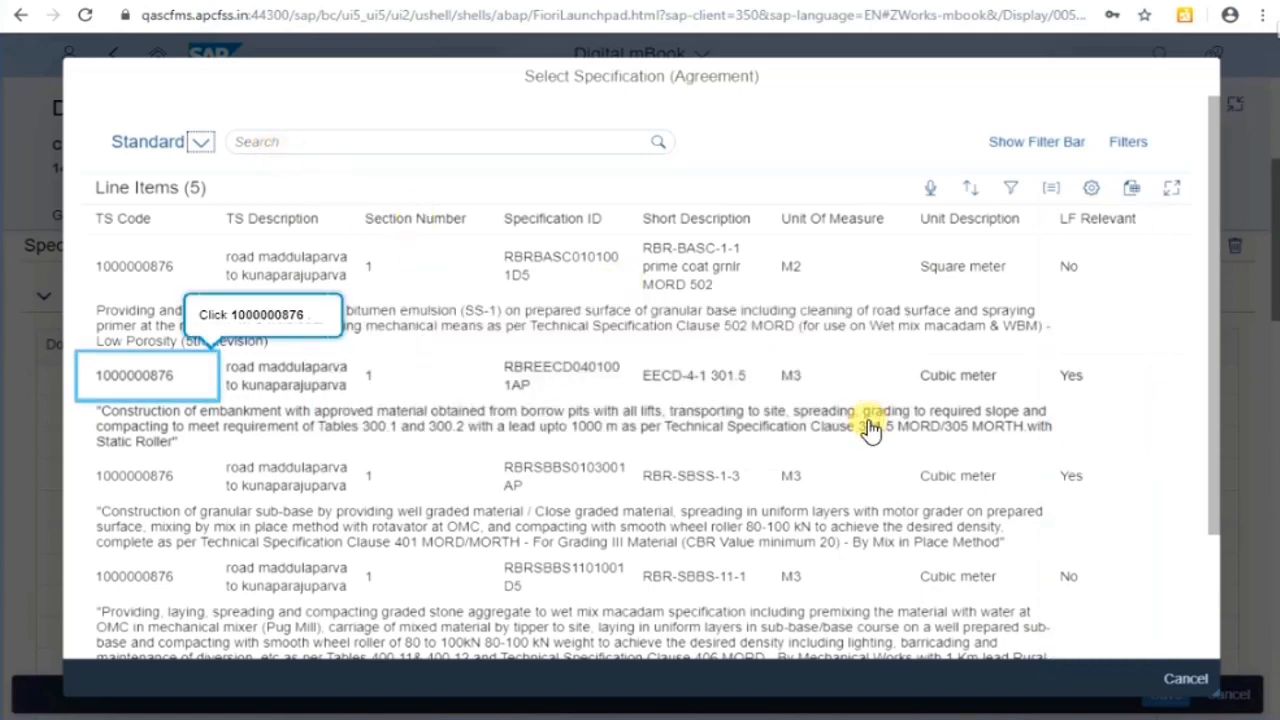
{"action": "left_click", "coordinate": [134, 378]}
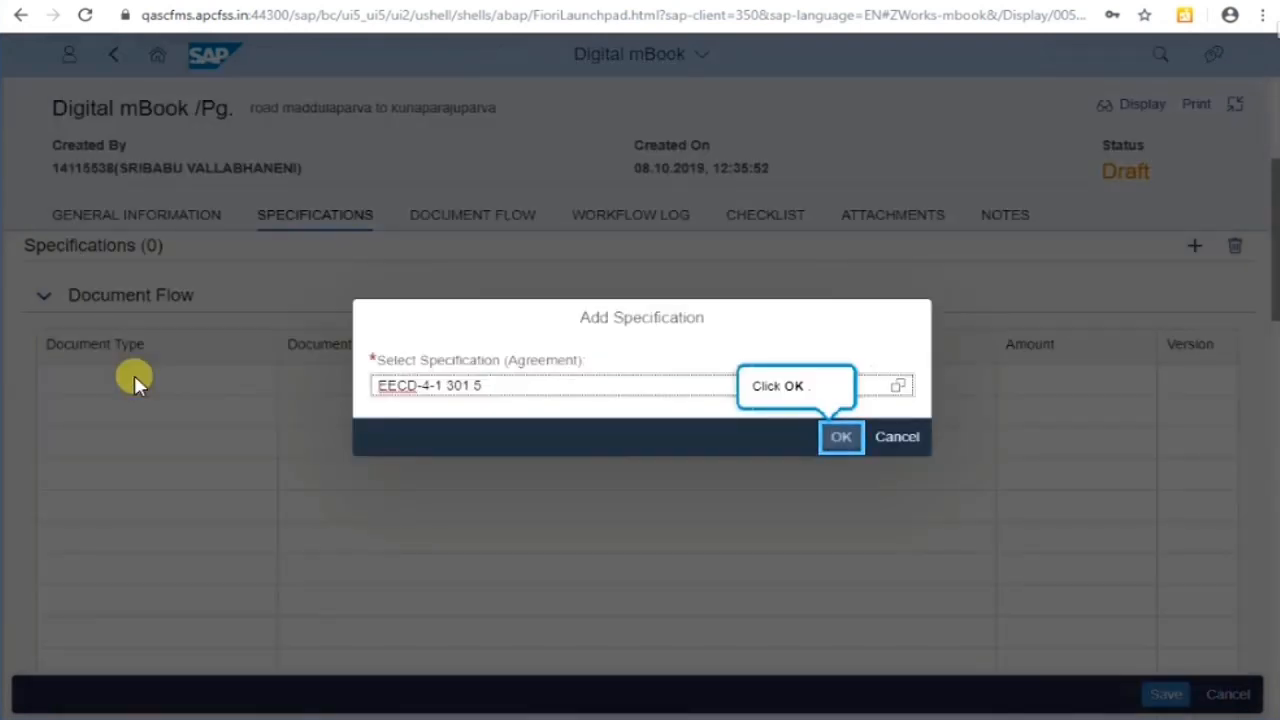
{"action": "left_click", "coordinate": [843, 439]}
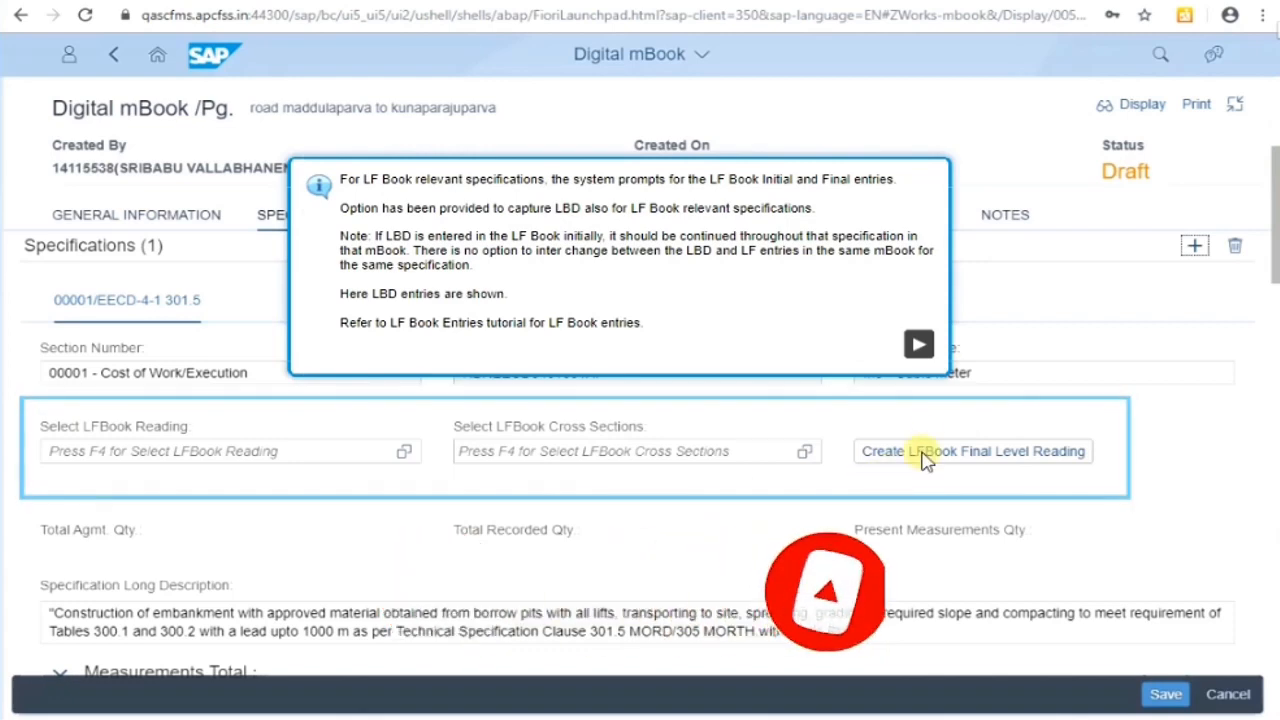
Delete the specification EECD-4-1 301.5 from the mBook.
{"action": "left_click", "coordinate": [918, 344]}
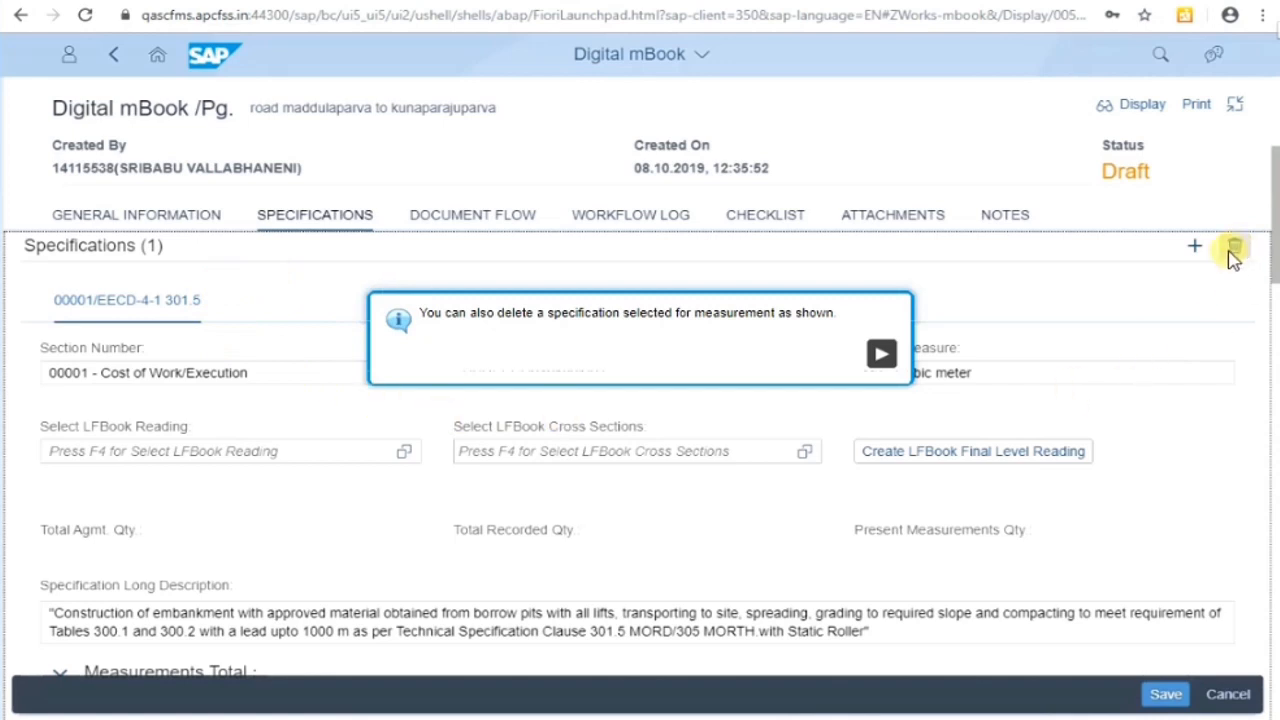
{"action": "left_click", "coordinate": [881, 357]}
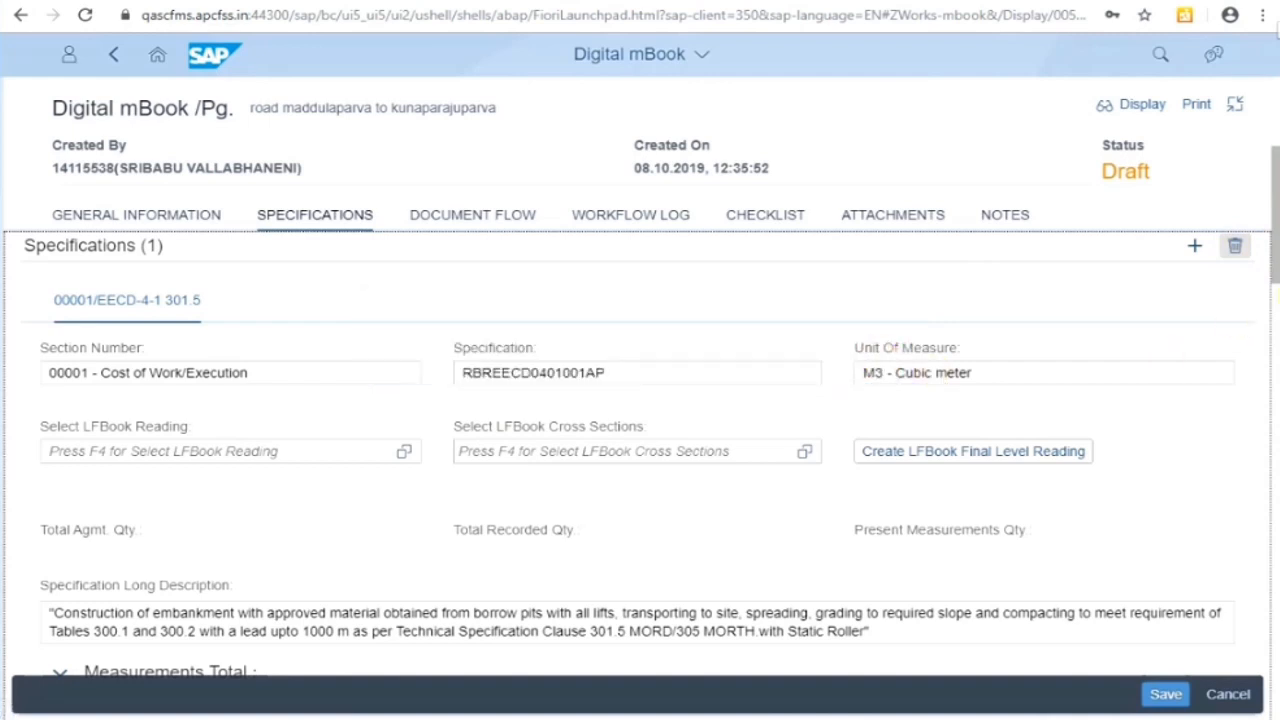
{"action": "left_click", "coordinate": [1236, 248]}
{"action": "left_click", "coordinate": [1236, 248]}
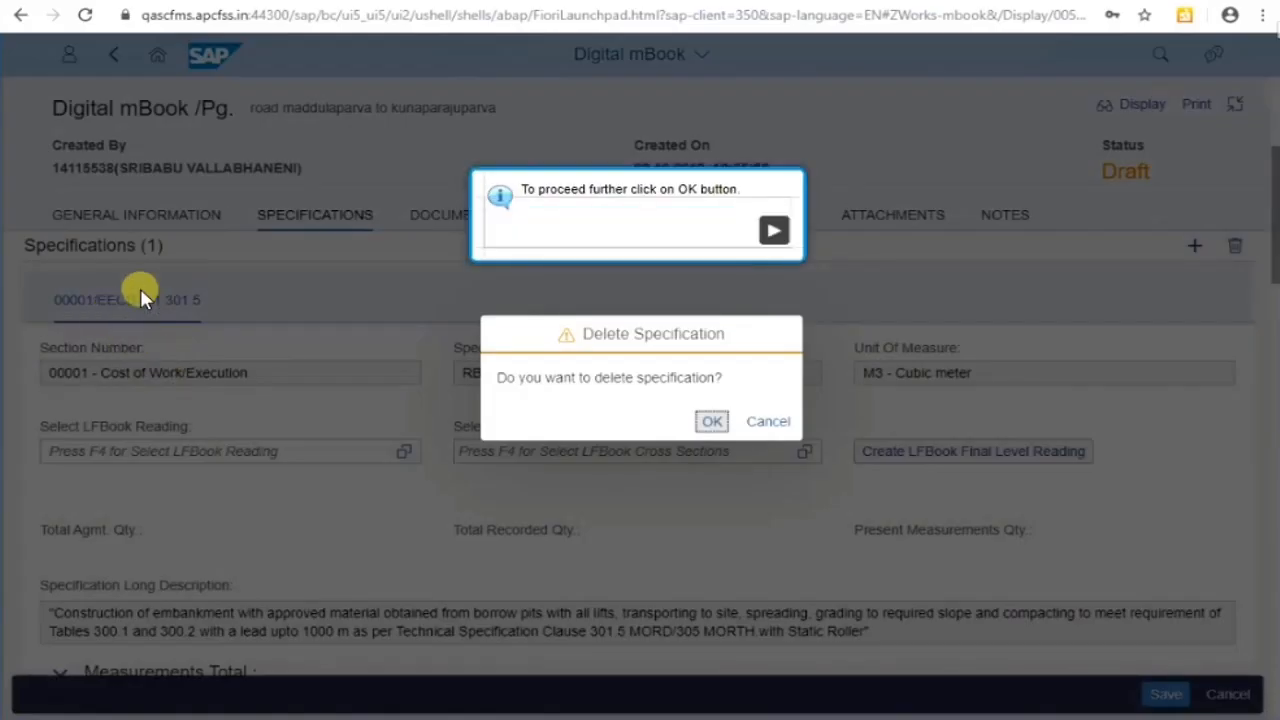
{"action": "left_click", "coordinate": [776, 234]}
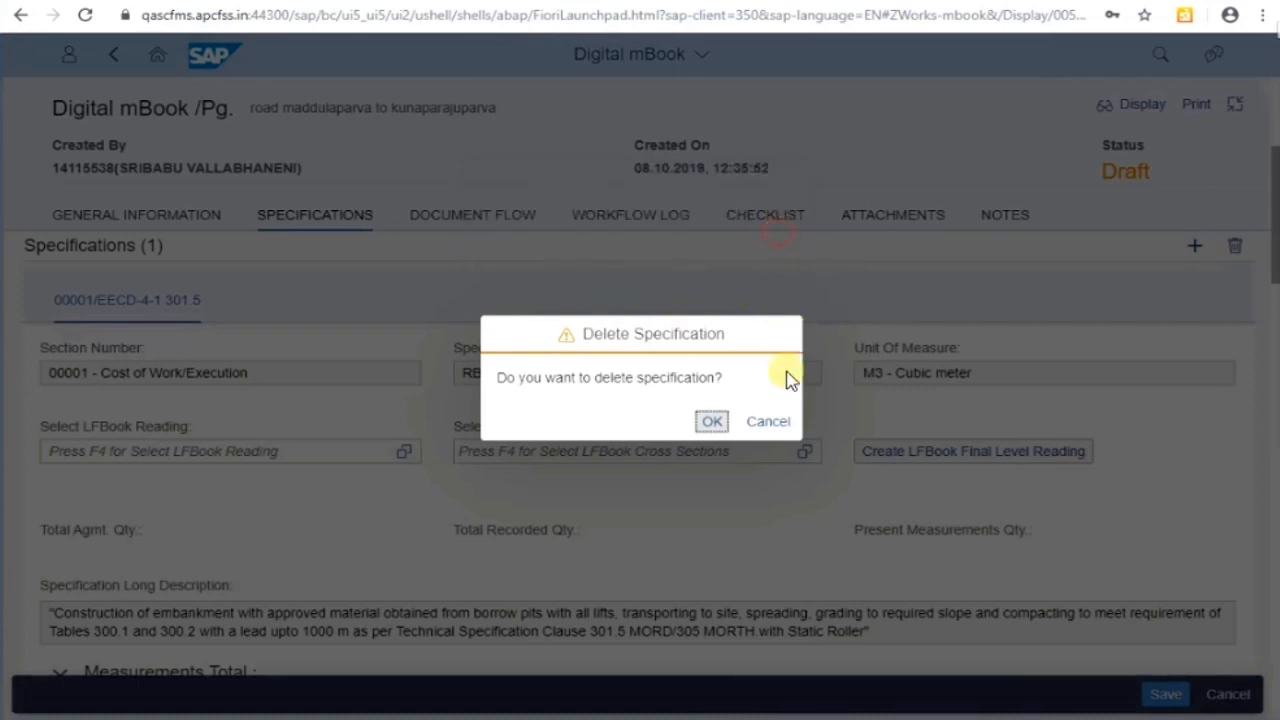
{"action": "left_click", "coordinate": [703, 428]}
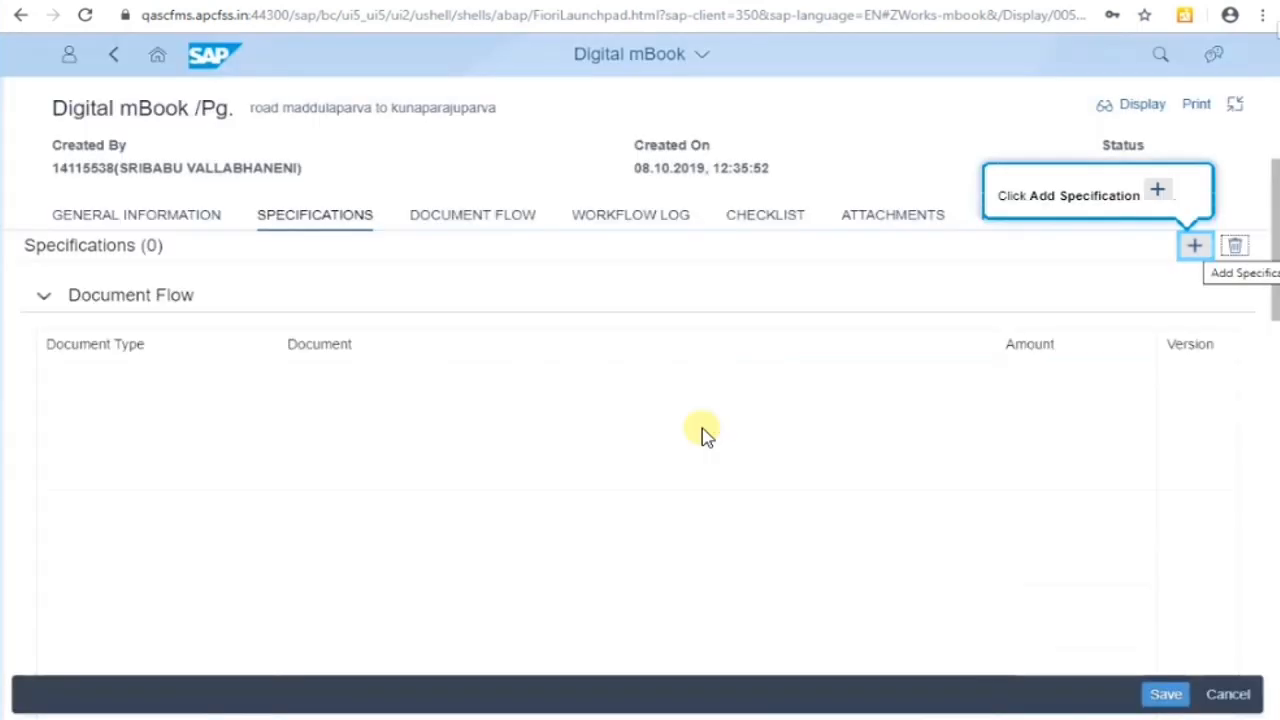
Add the wet mix macadam specification RBR-SBBS-11-1, which is not LF relevant, from the agreement to the mBook.
{"action": "left_click", "coordinate": [1195, 246]}
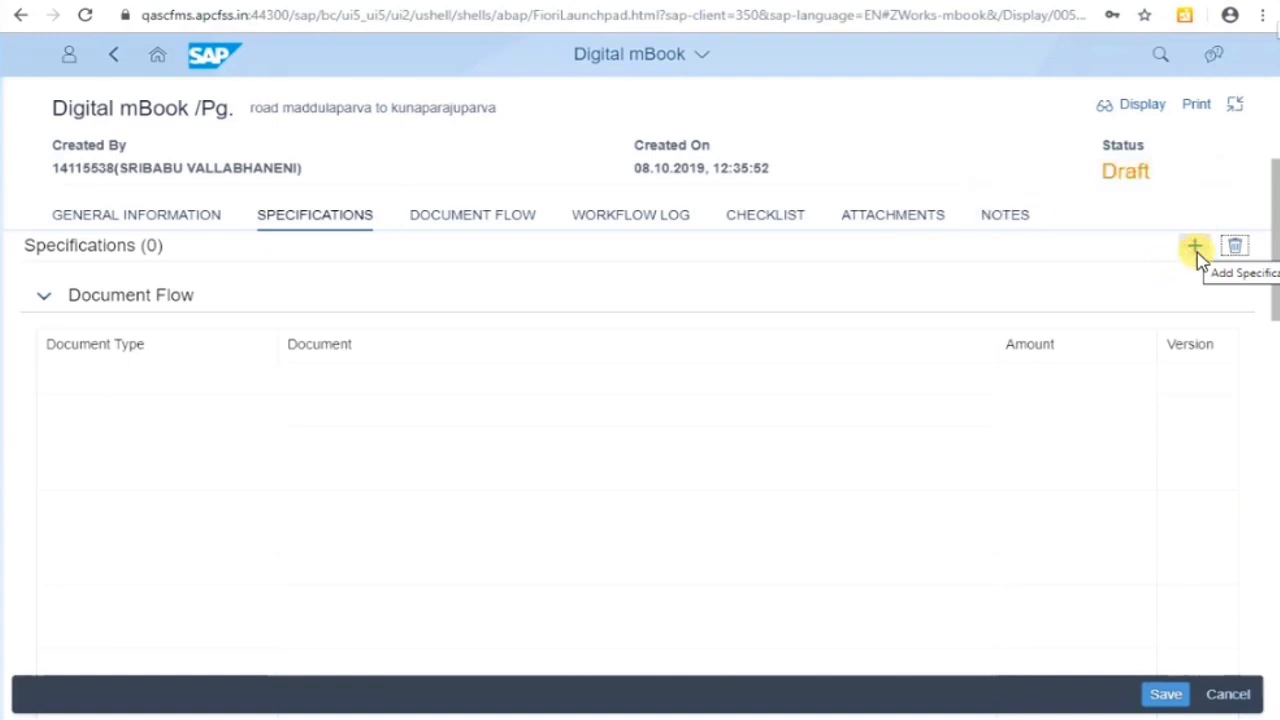
{"action": "left_click", "coordinate": [1197, 250]}
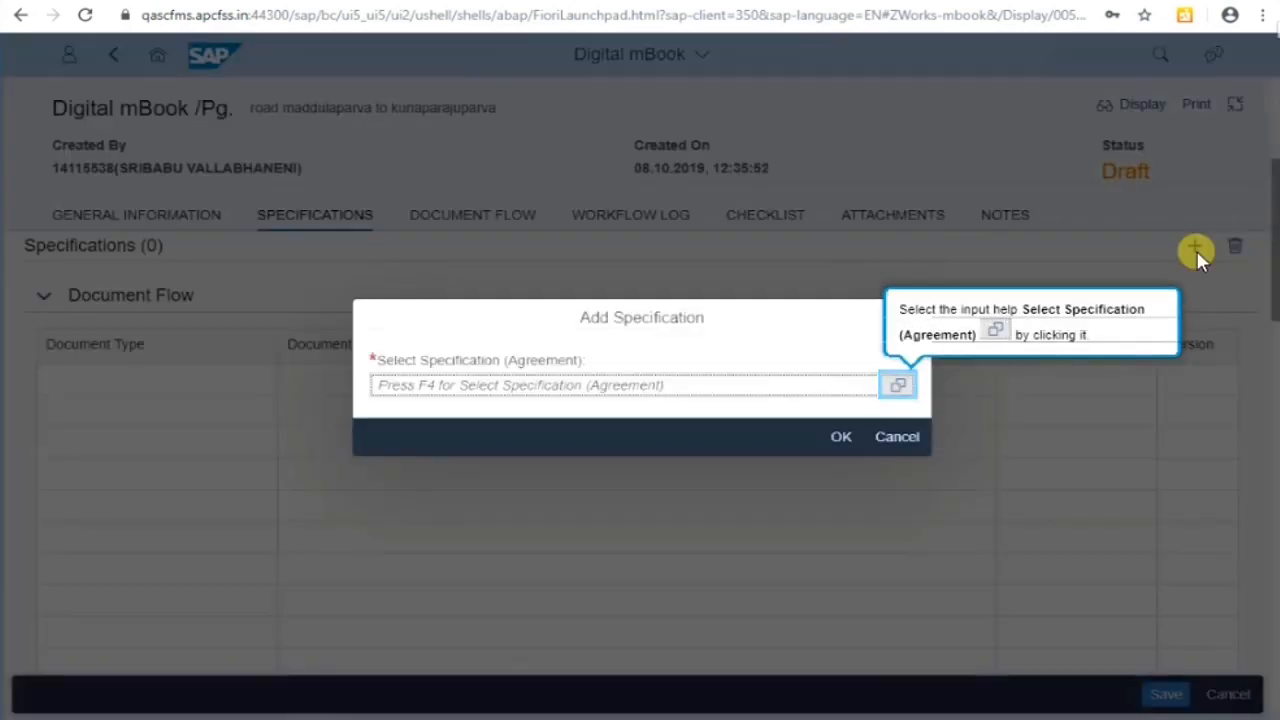
{"action": "left_click", "coordinate": [897, 388]}
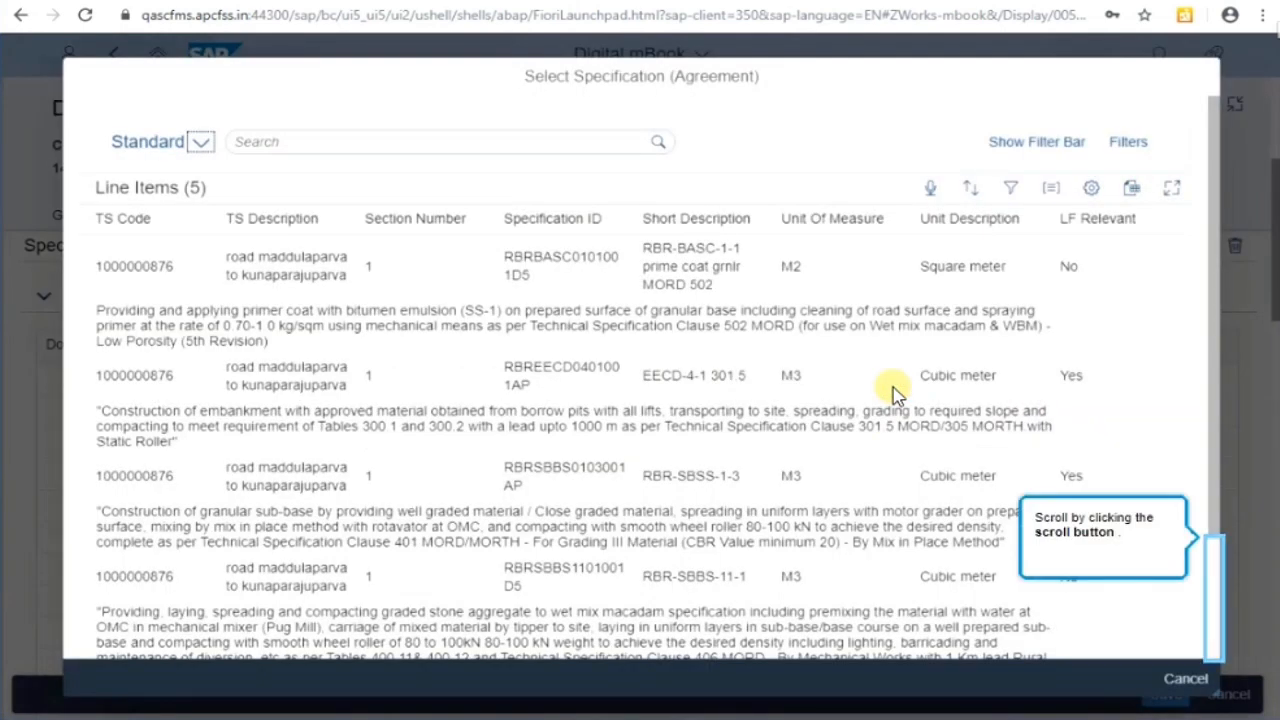
{"action": "left_click", "coordinate": [1215, 576]}
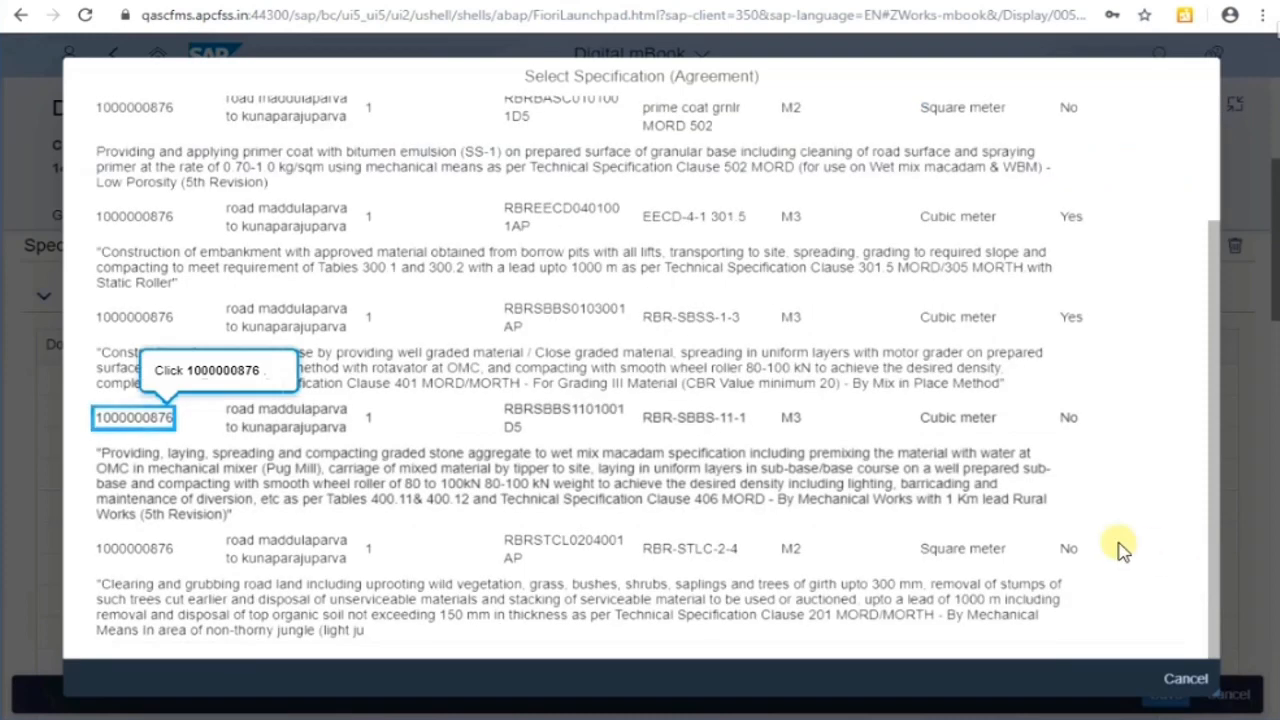
{"action": "left_click", "coordinate": [137, 423]}
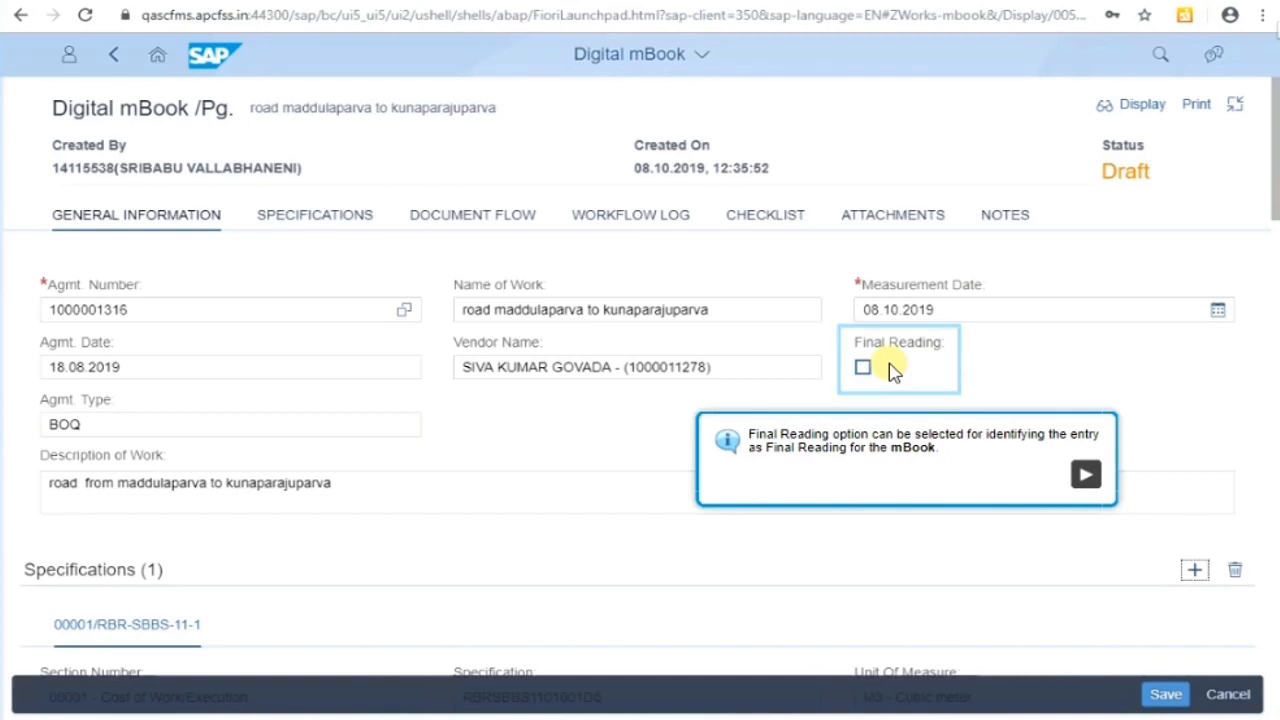
{"action": "left_click", "coordinate": [1085, 476]}
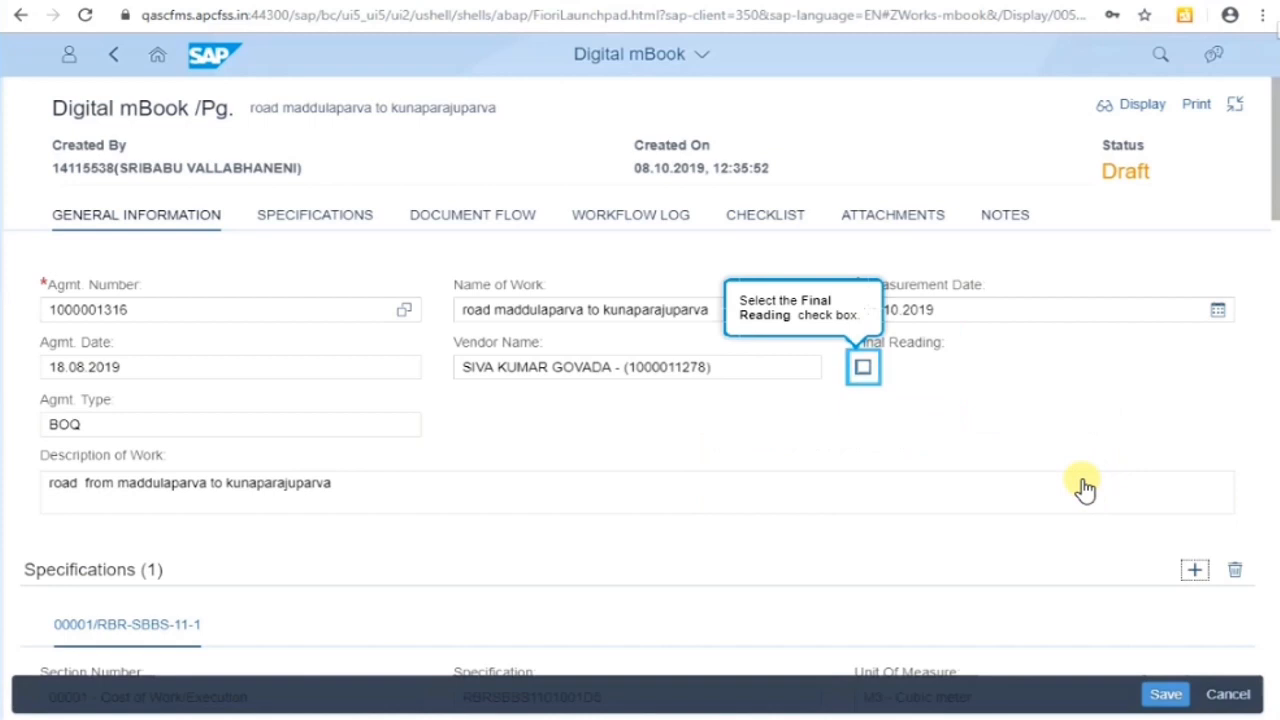
{"action": "left_click", "coordinate": [863, 370]}
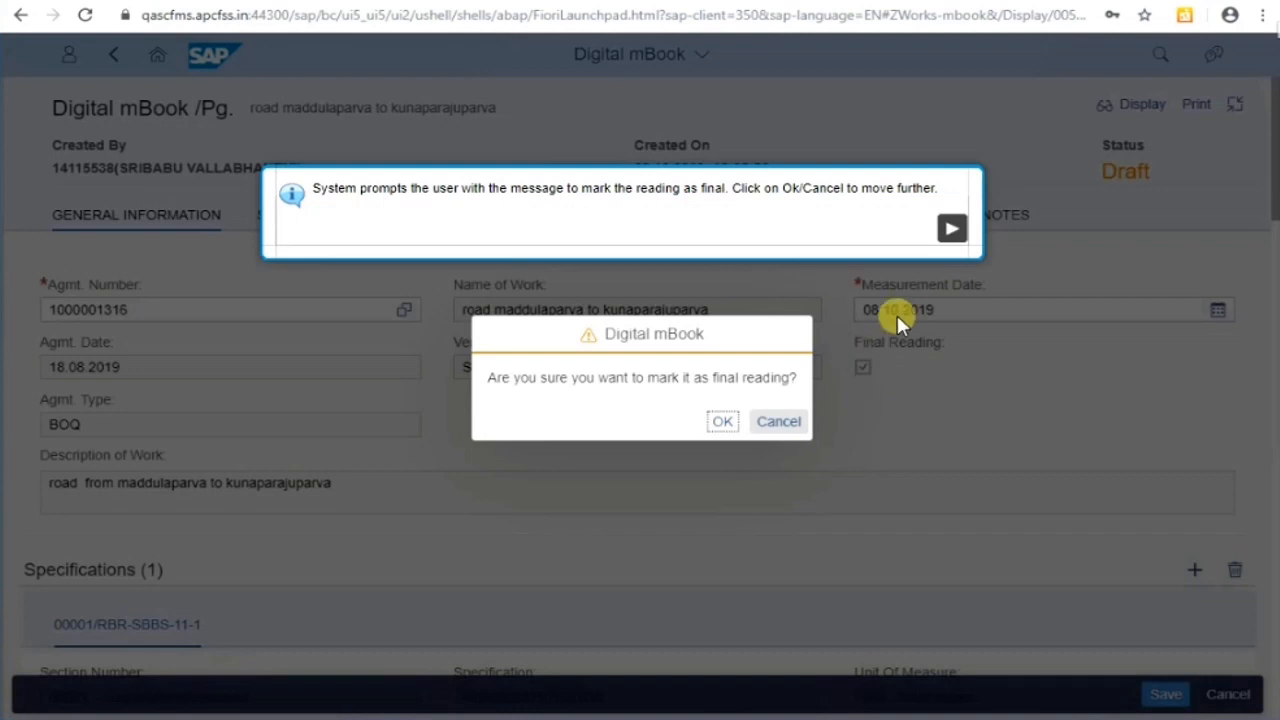
{"action": "left_click", "coordinate": [951, 233]}
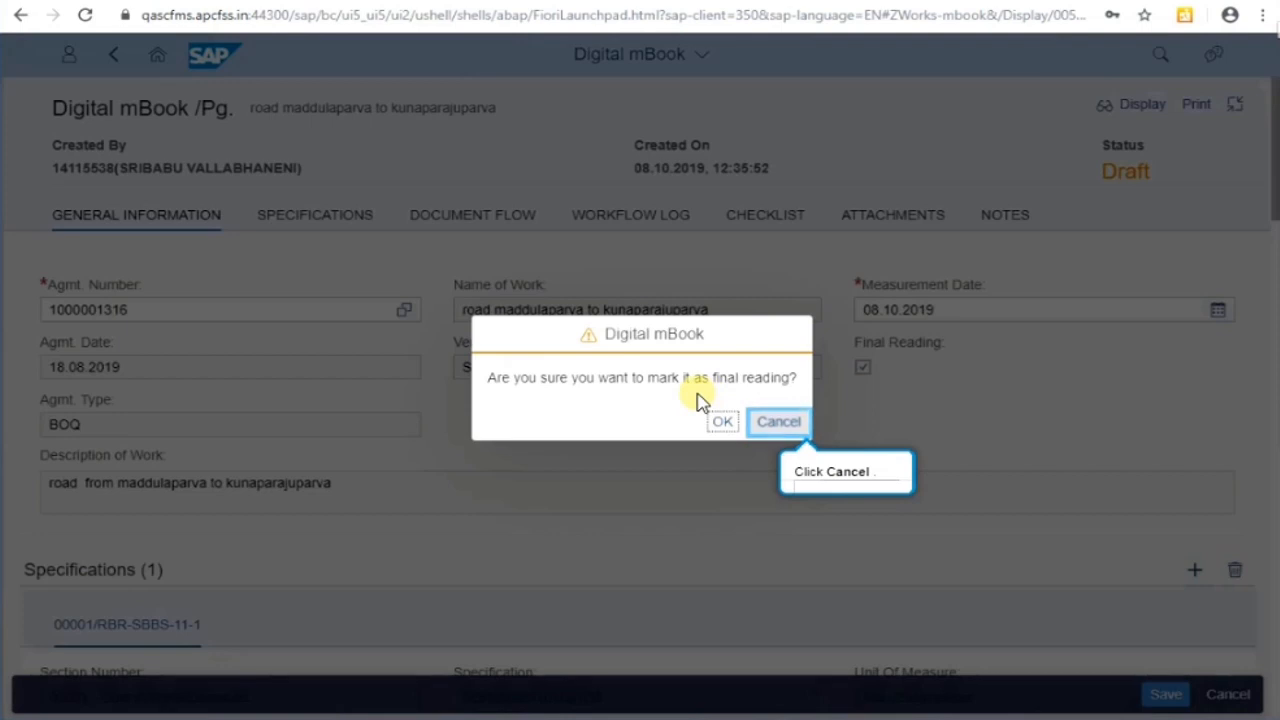
{"action": "left_click", "coordinate": [1063, 474]}
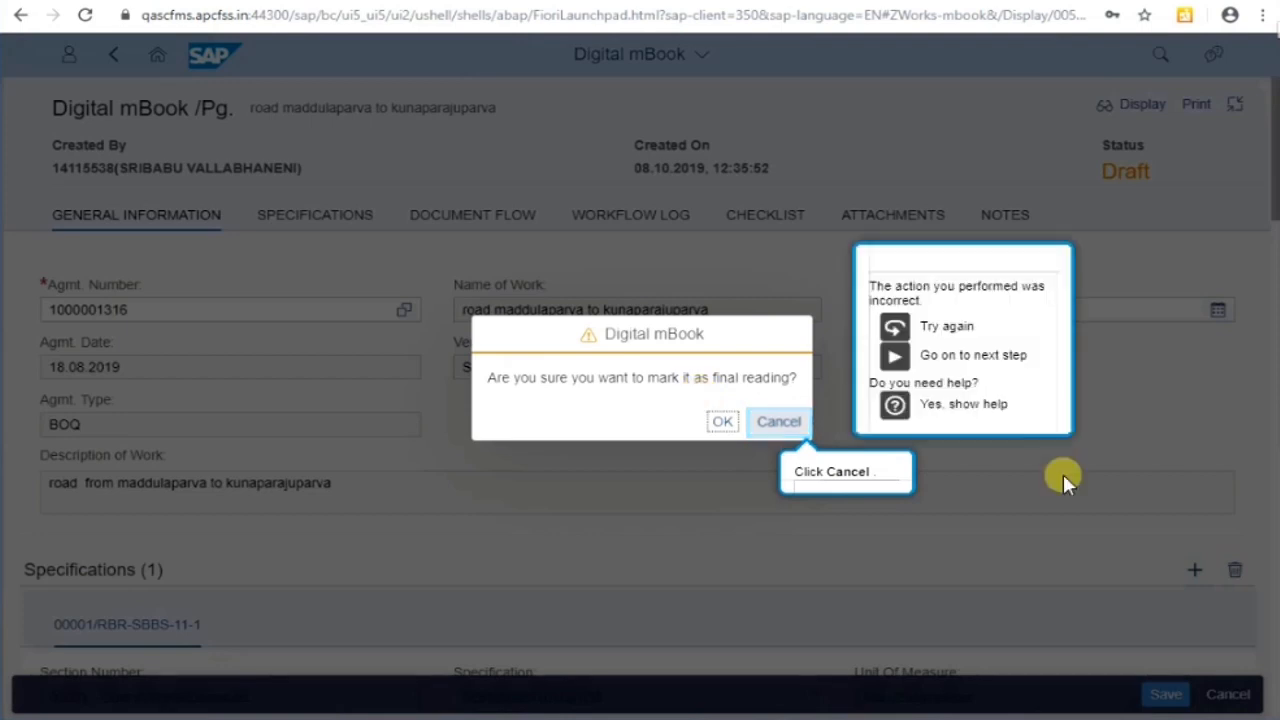
{"action": "left_click", "coordinate": [937, 328]}
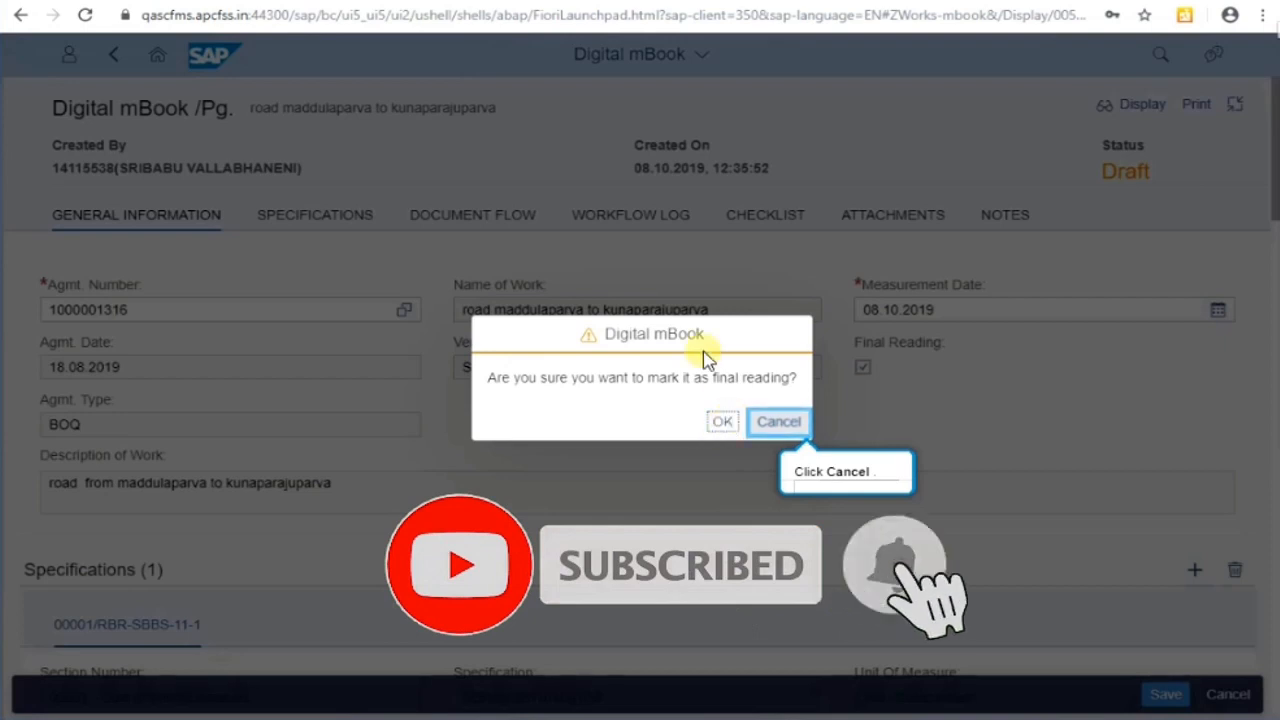
{"action": "left_click", "coordinate": [779, 421]}
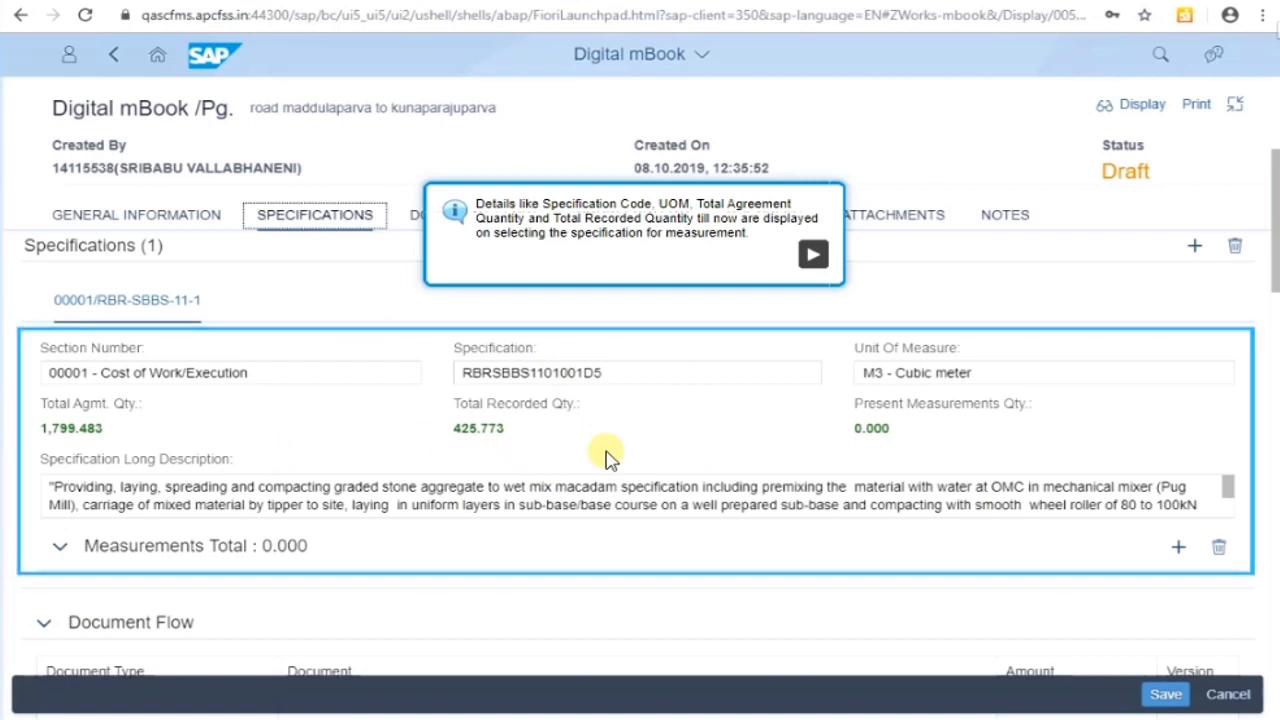
Add a Cylinder shape to the measurements of specification RBR-SBBS-11-1.
{"action": "left_click", "coordinate": [814, 257]}
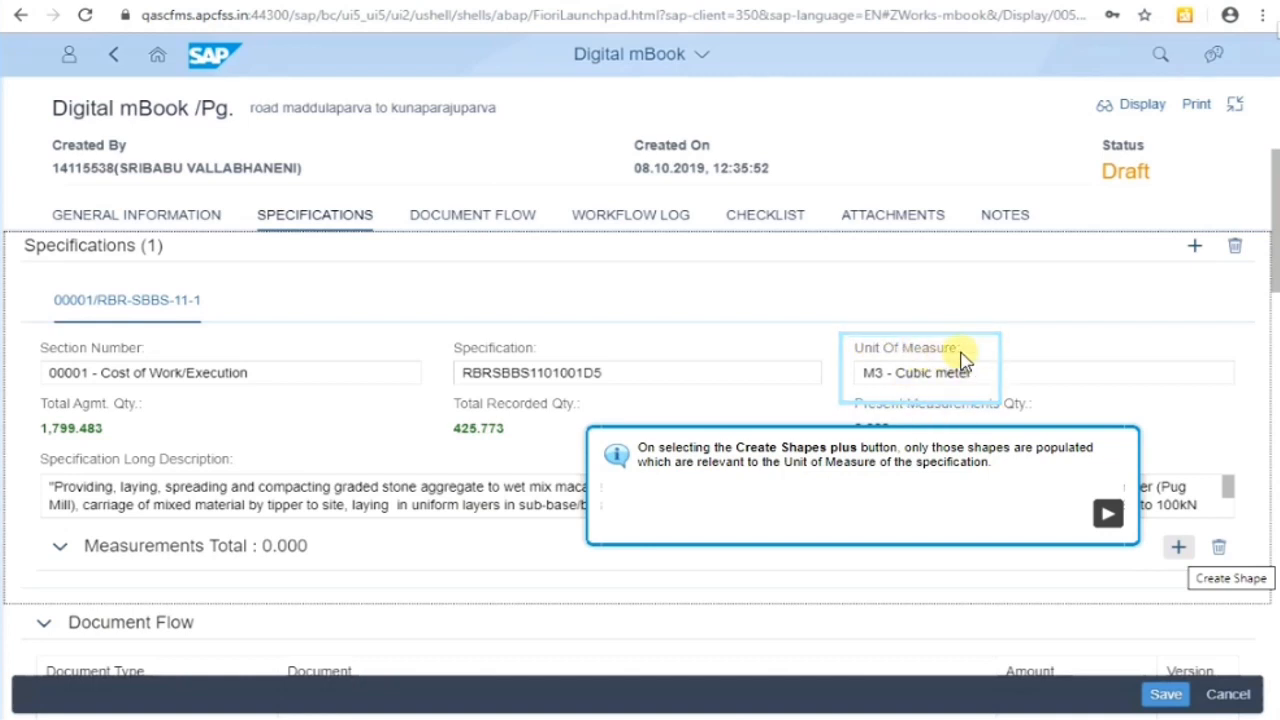
{"action": "left_click", "coordinate": [1107, 515]}
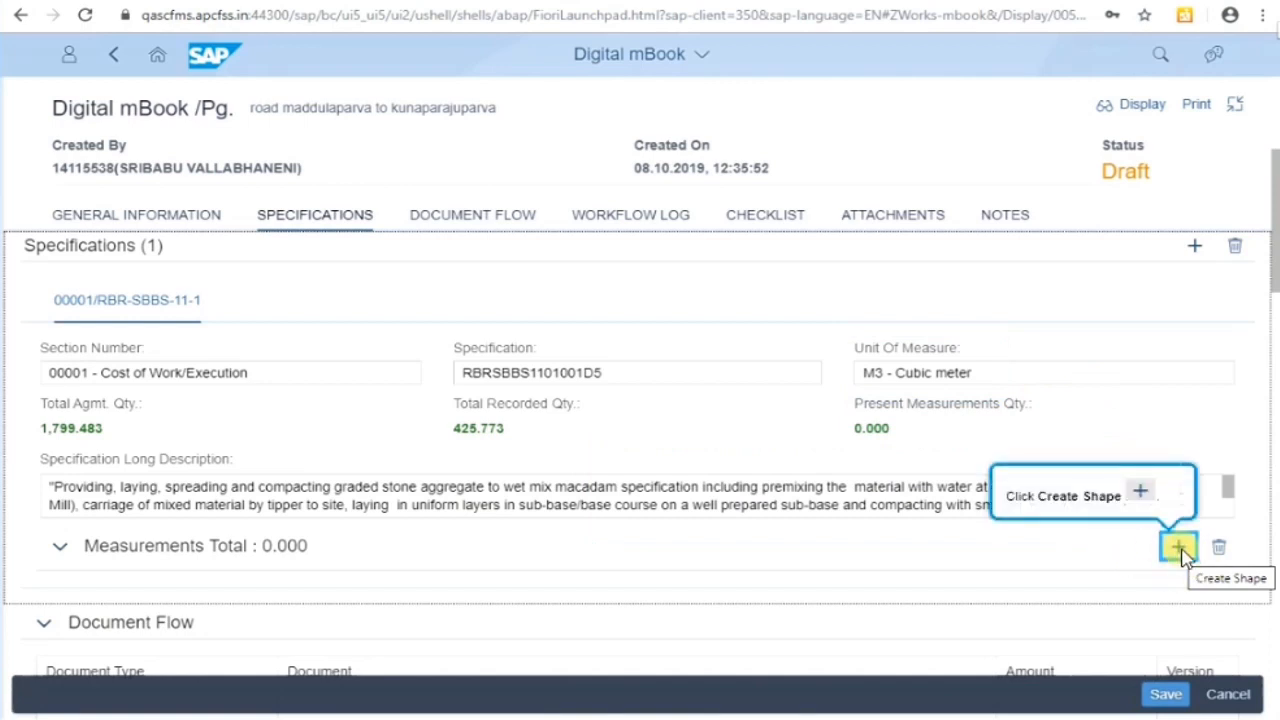
{"action": "left_click", "coordinate": [1179, 548]}
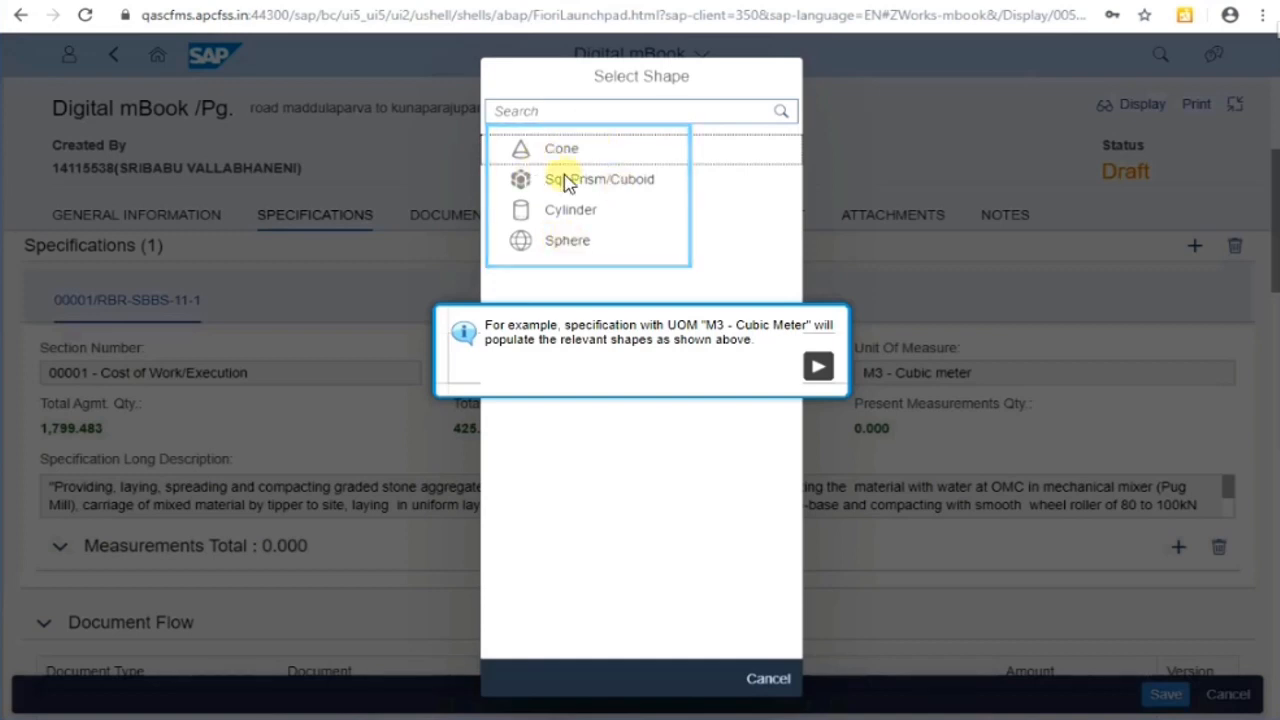
{"action": "left_click", "coordinate": [818, 372]}
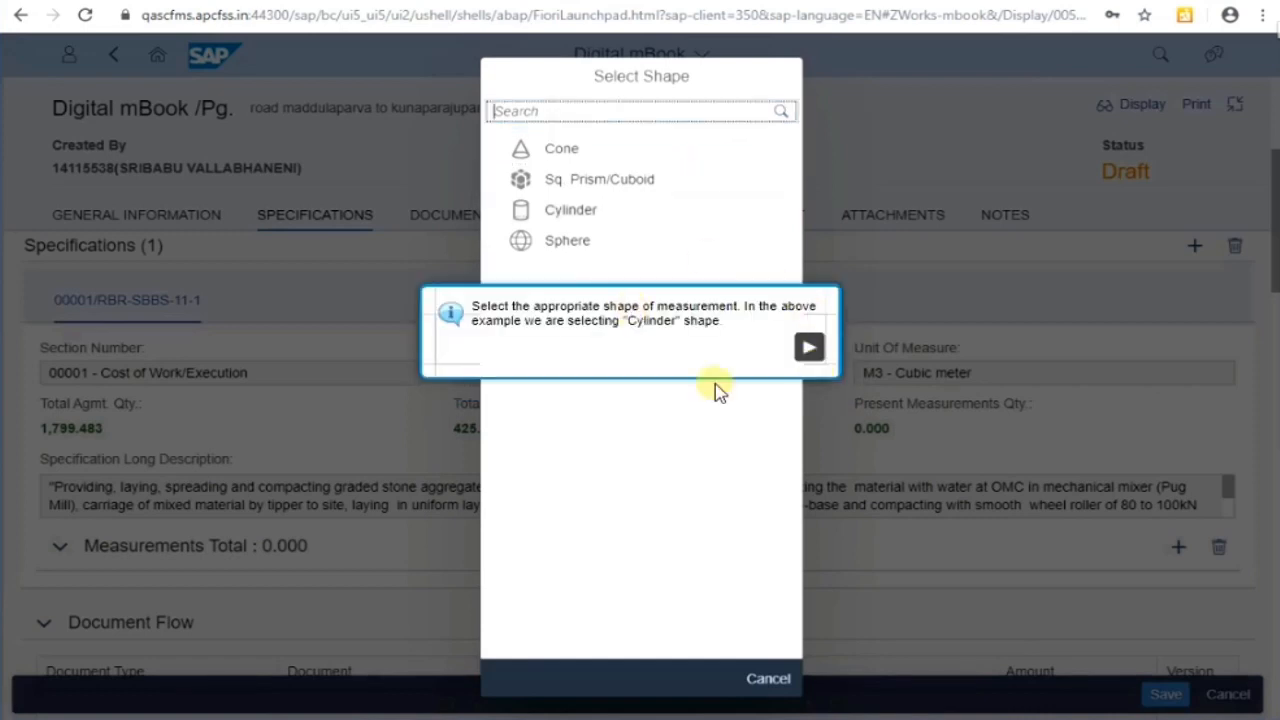
{"action": "left_click", "coordinate": [808, 350]}
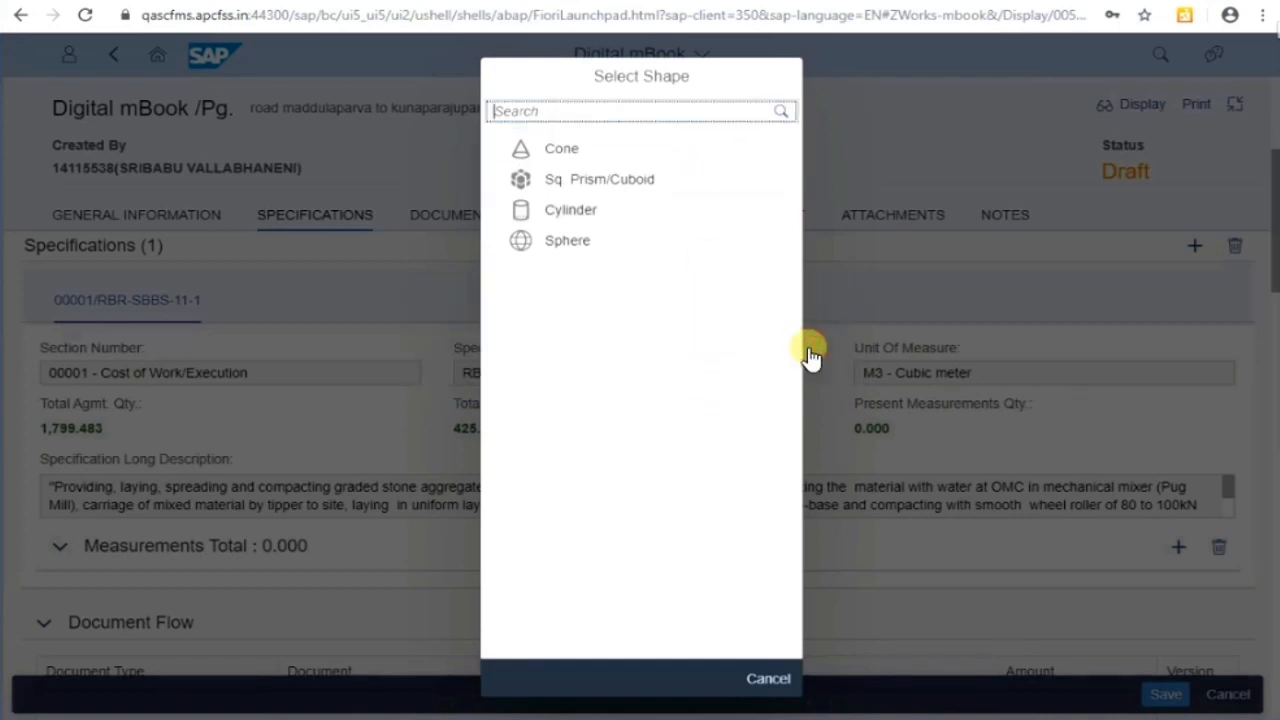
{"action": "left_click", "coordinate": [636, 219]}
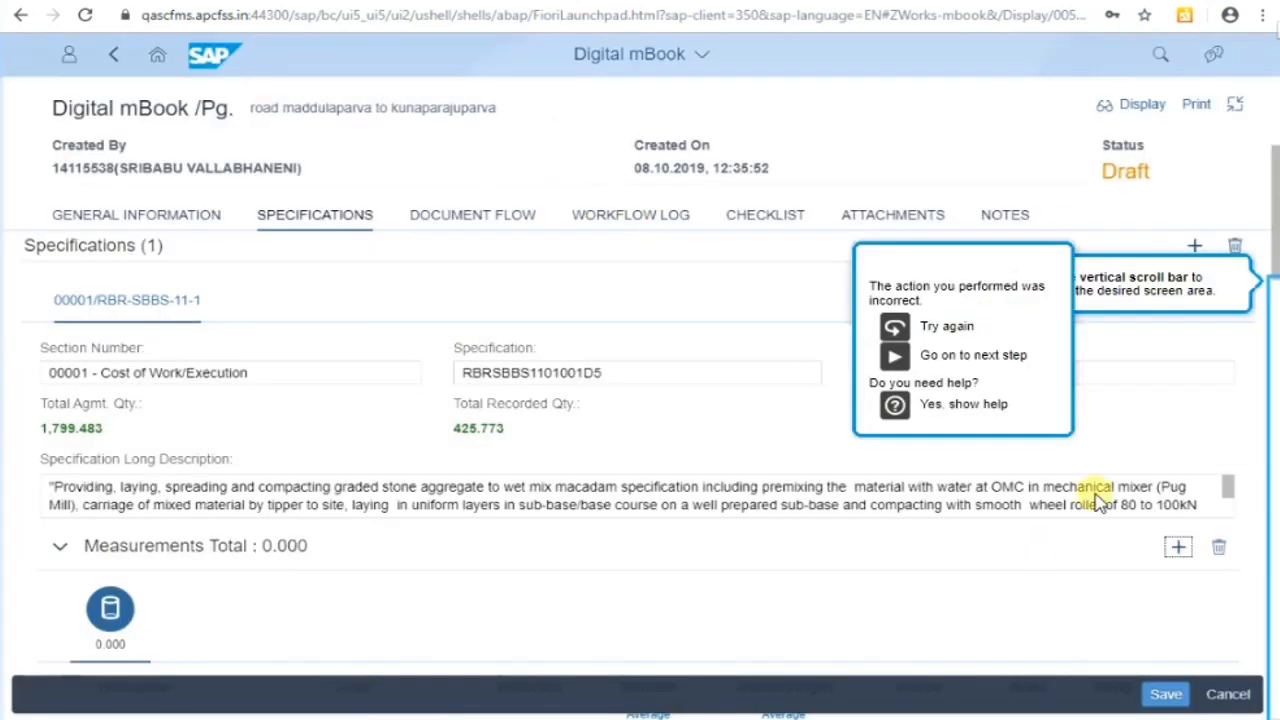
Describe the cylinder's measurement row as chainage1 with a count of 1.00.
{"action": "left_click", "coordinate": [940, 330]}
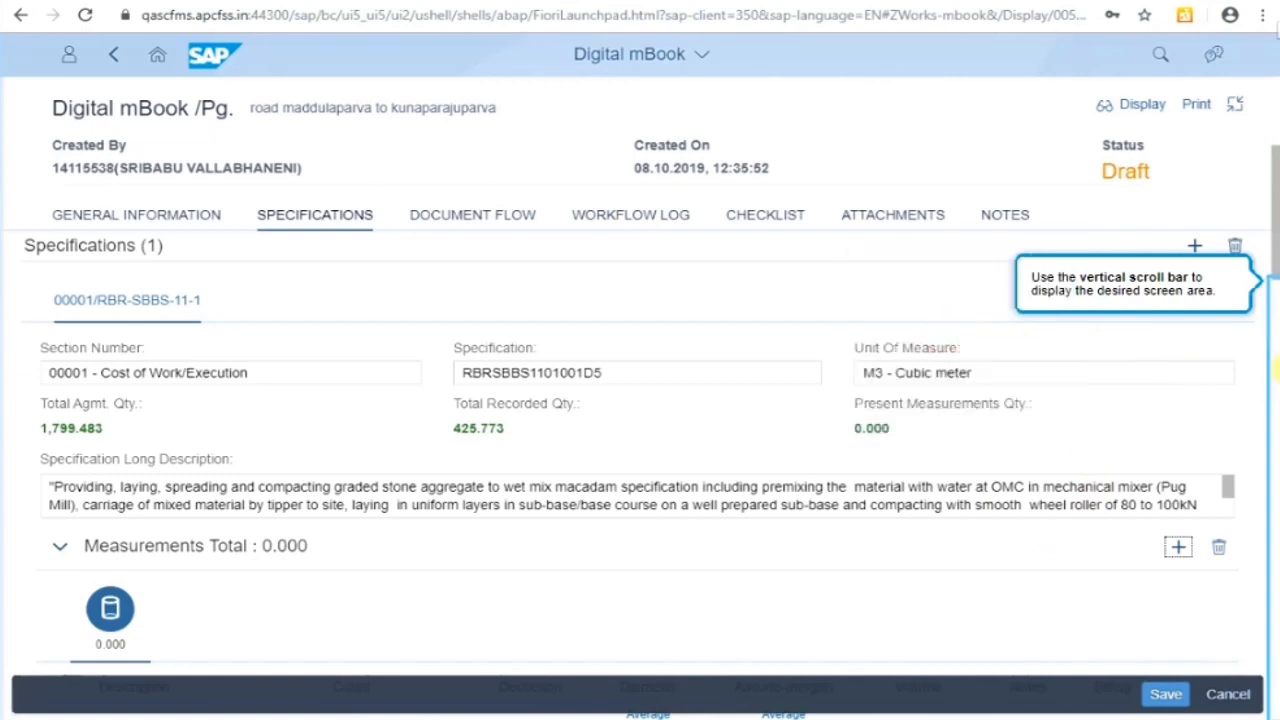
{"action": "left_click", "coordinate": [1276, 394]}
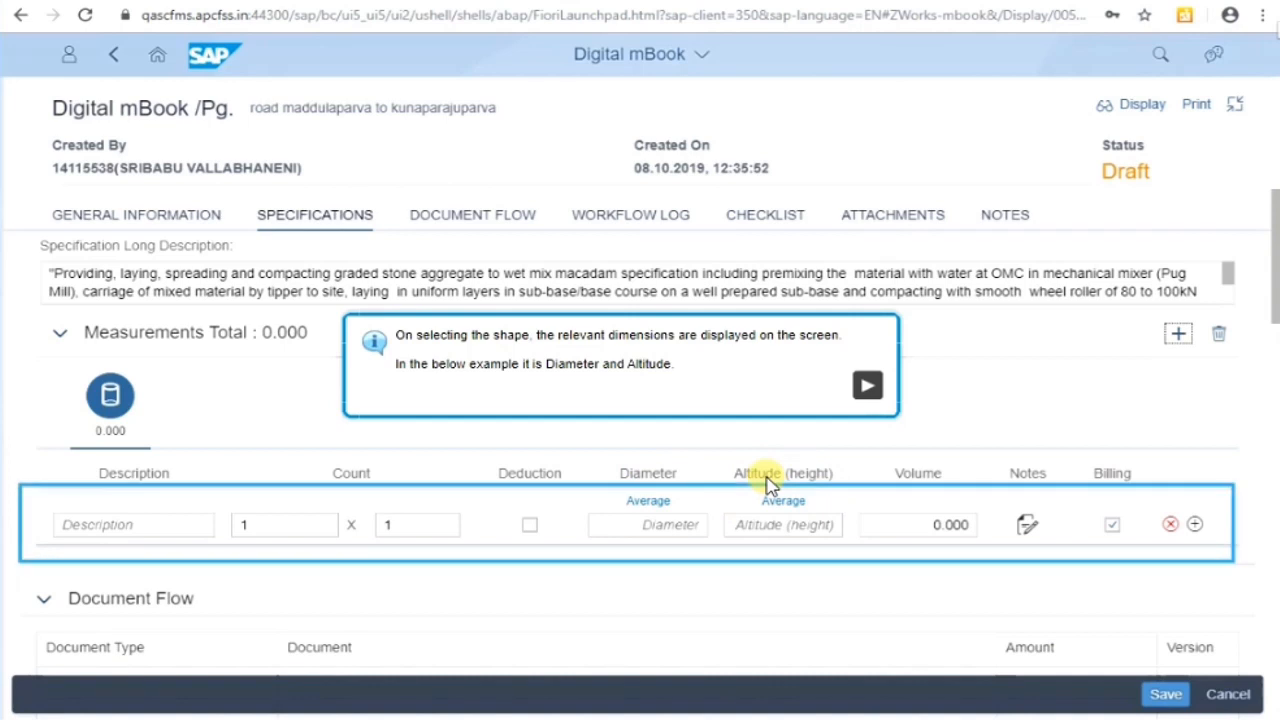
{"action": "left_click", "coordinate": [866, 385]}
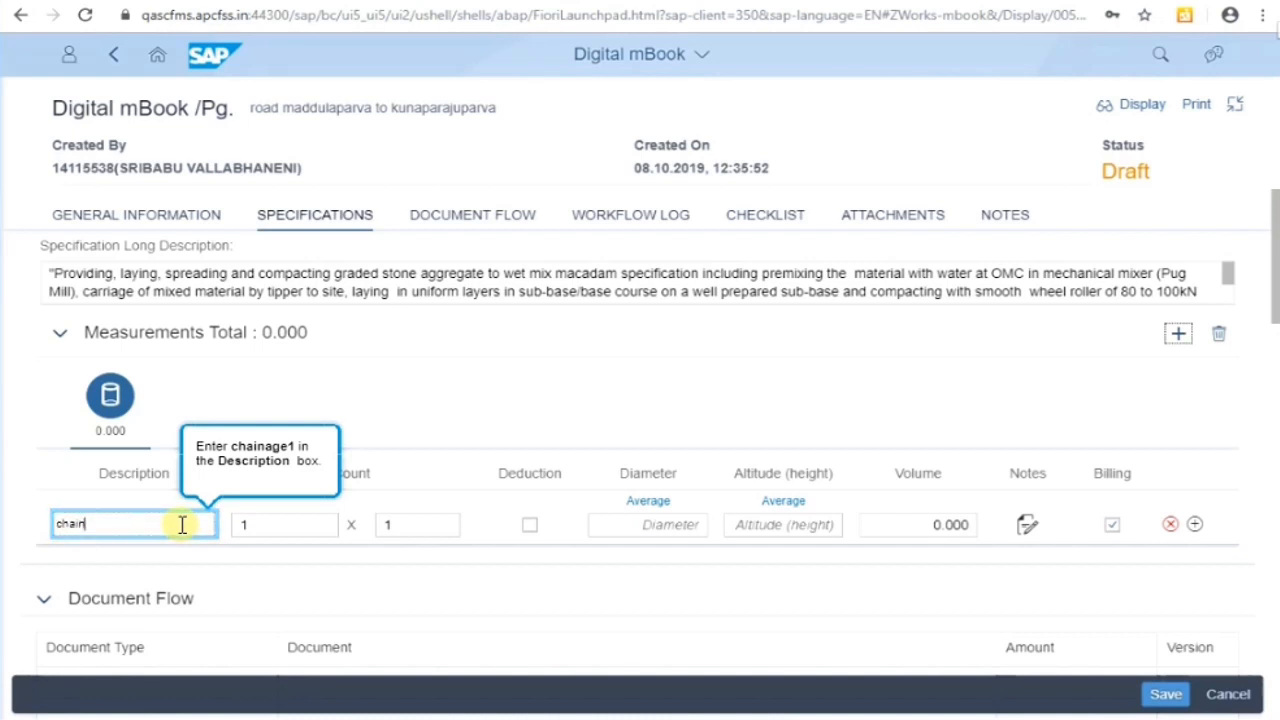
{"action": "type", "text": "e1"}
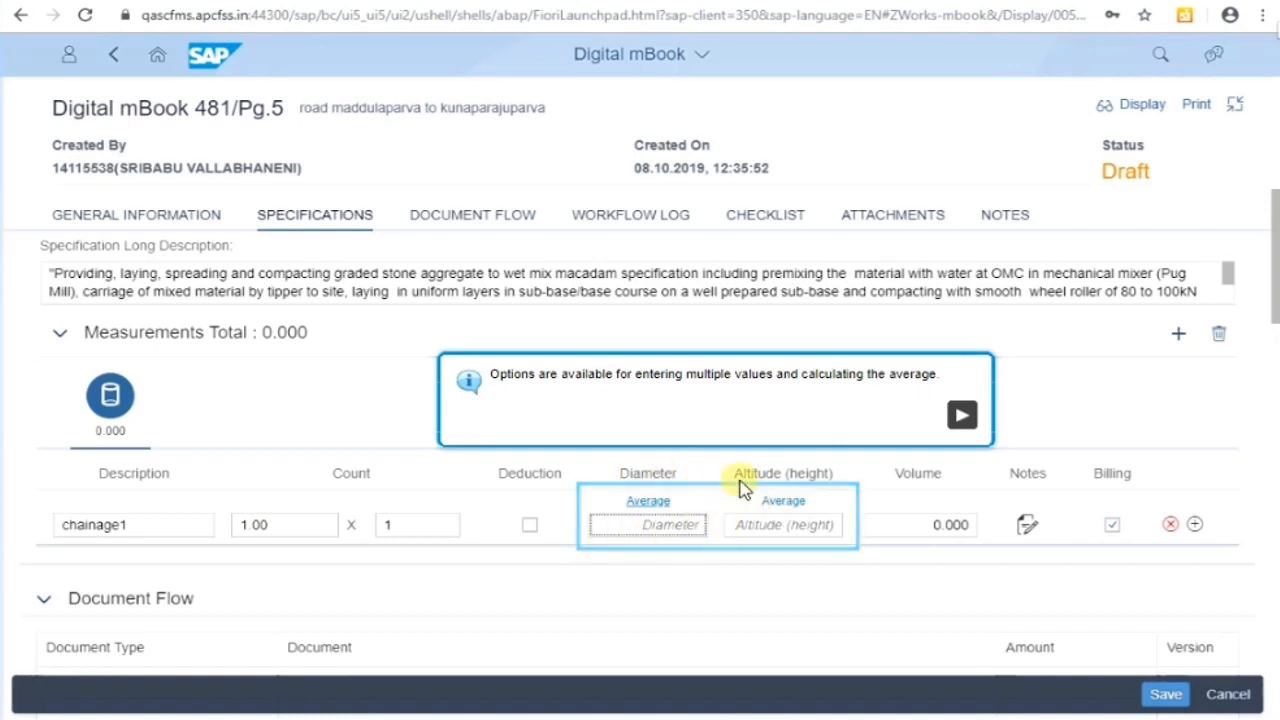
Start averaging multiple diameters for chainage1, entering the first measurement as 1st with 5.00 m.
{"action": "left_click", "coordinate": [962, 416]}
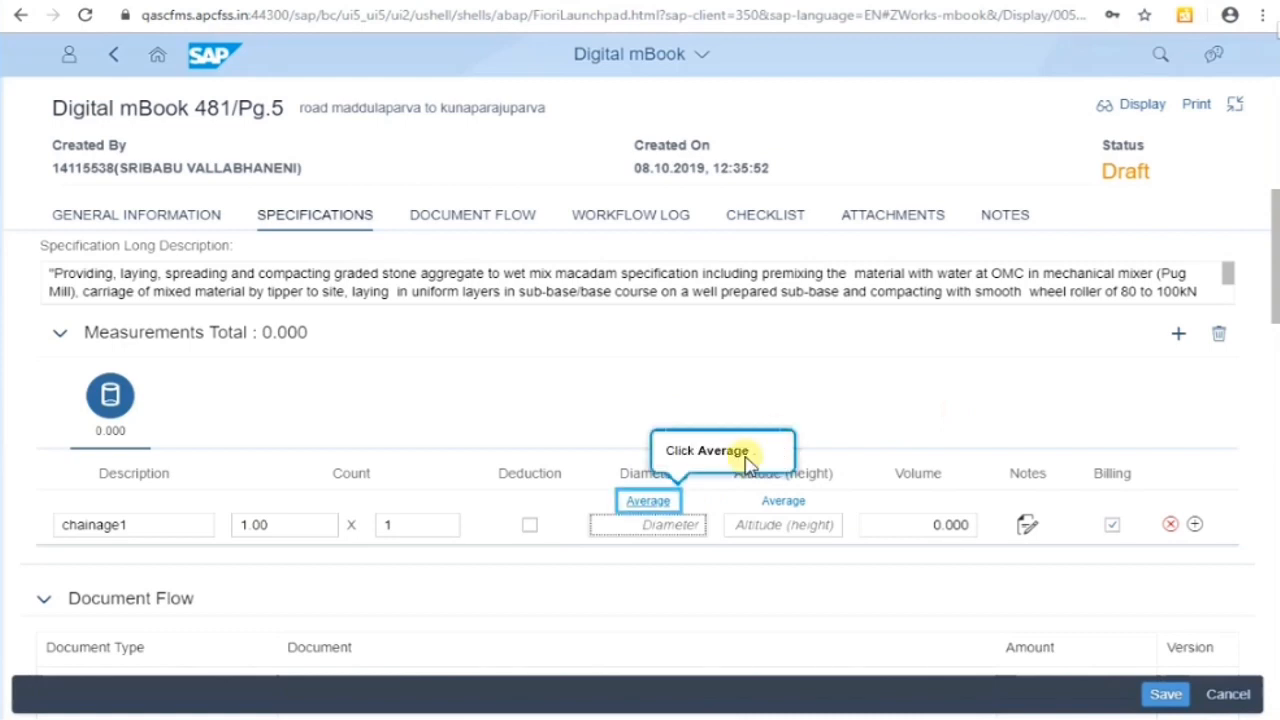
{"action": "left_click", "coordinate": [646, 501]}
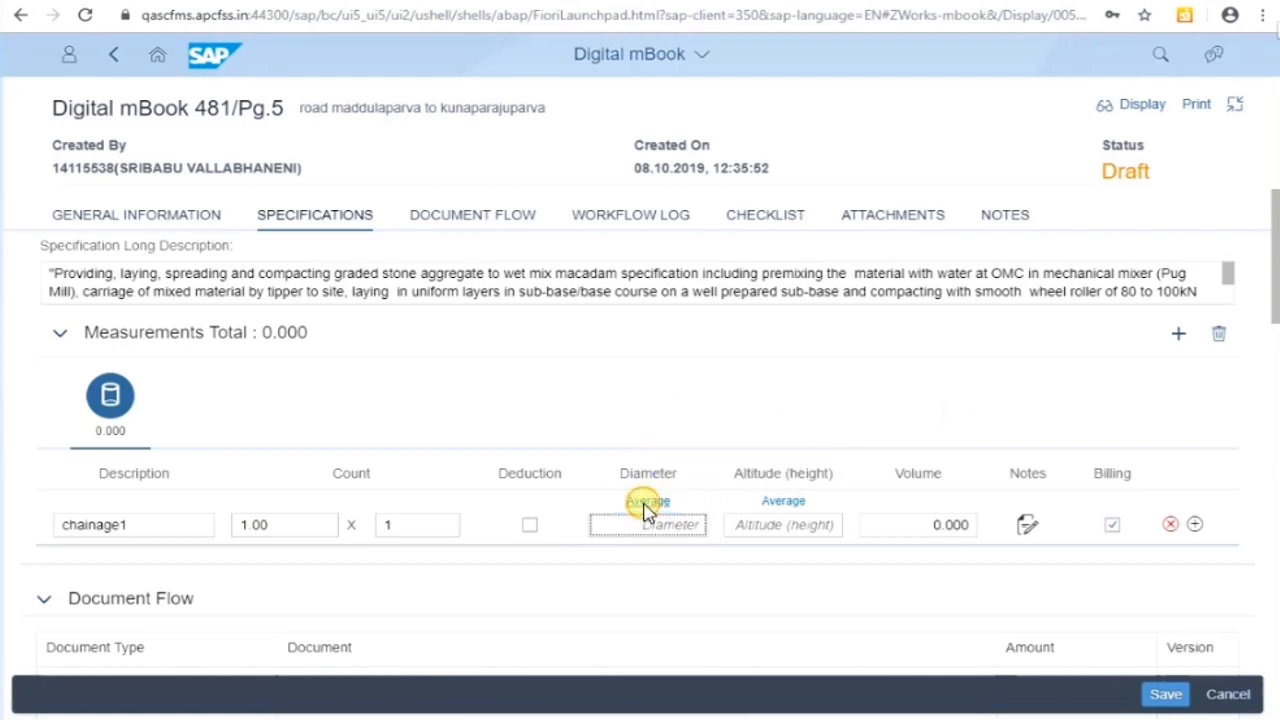
{"action": "type", "text": "1st"}
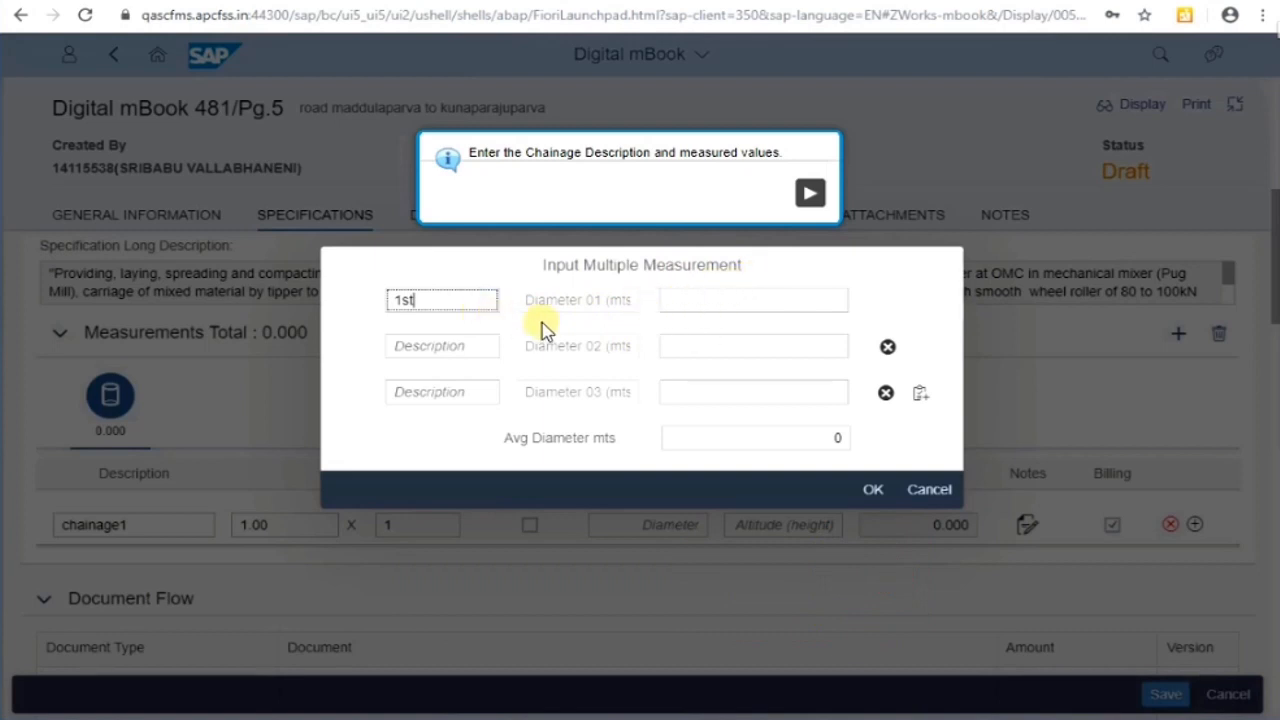
{"action": "left_click", "coordinate": [808, 196]}
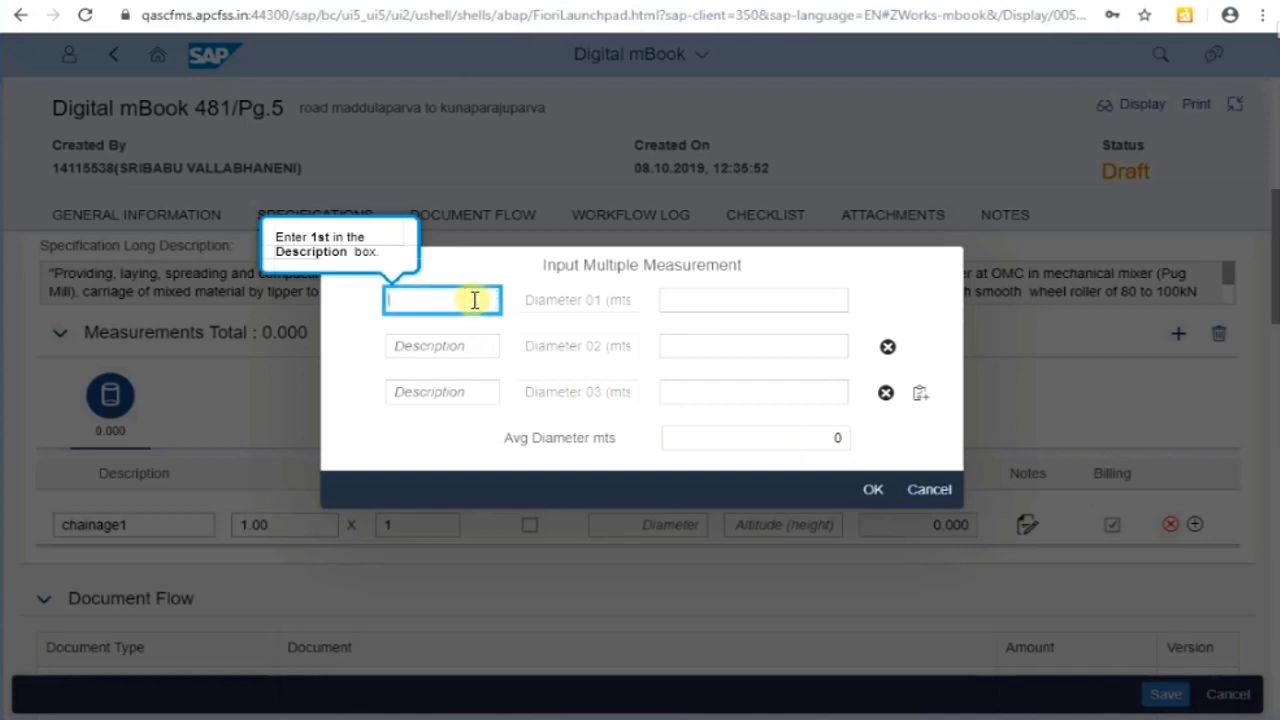
{"action": "type", "text": "1st"}
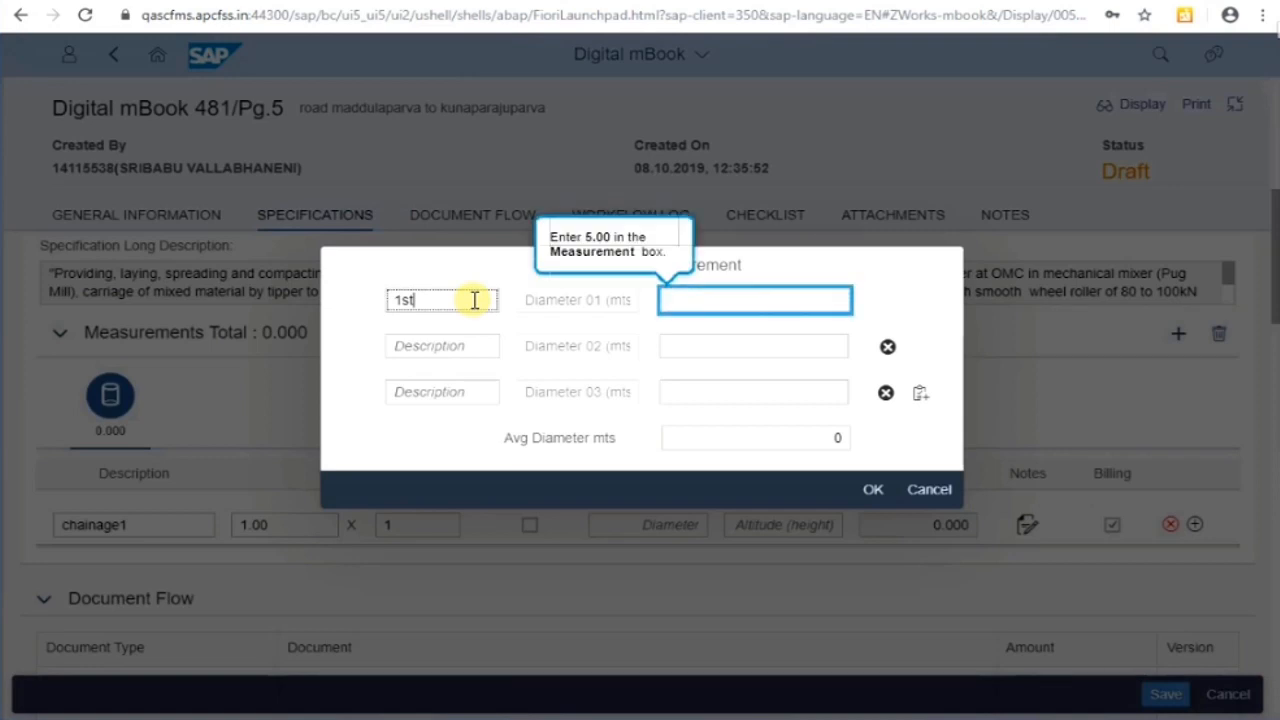
{"action": "type", "text": "5.00"}
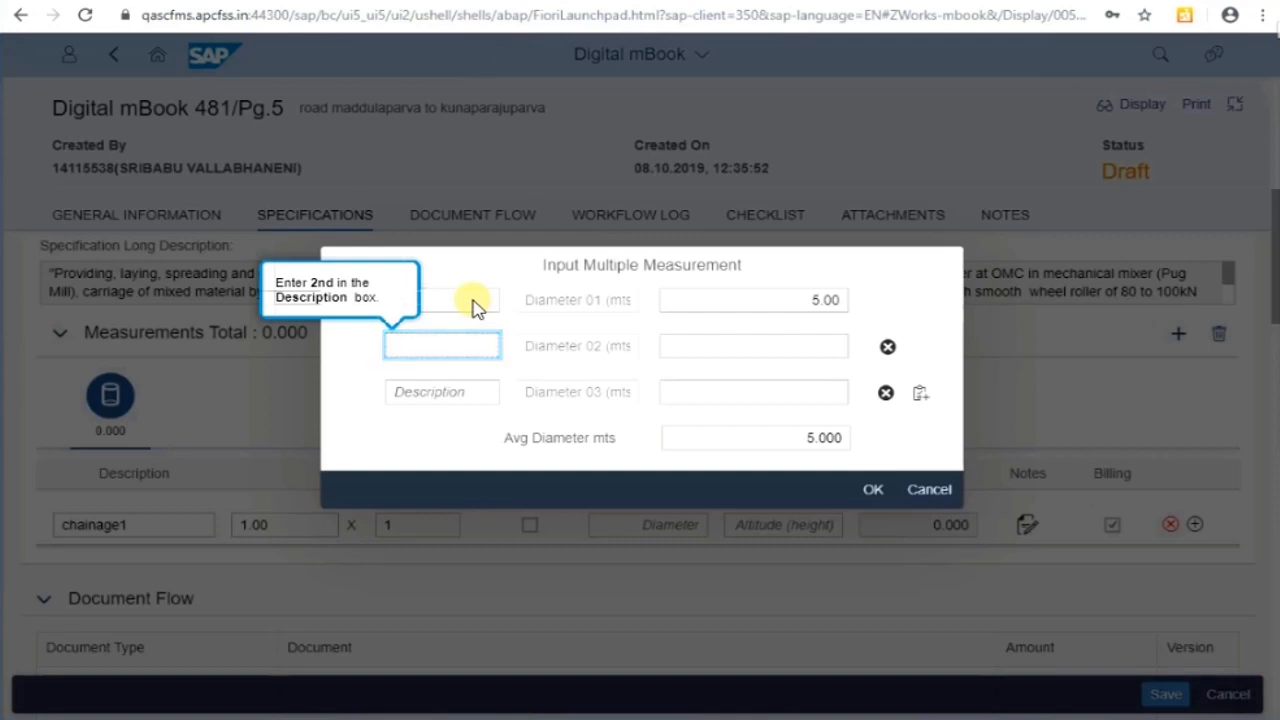
Enter the second diameter measurement as 2nd with 4.95 m and the third as 3rd with 5.02 m.
{"action": "type", "text": "2nd"}
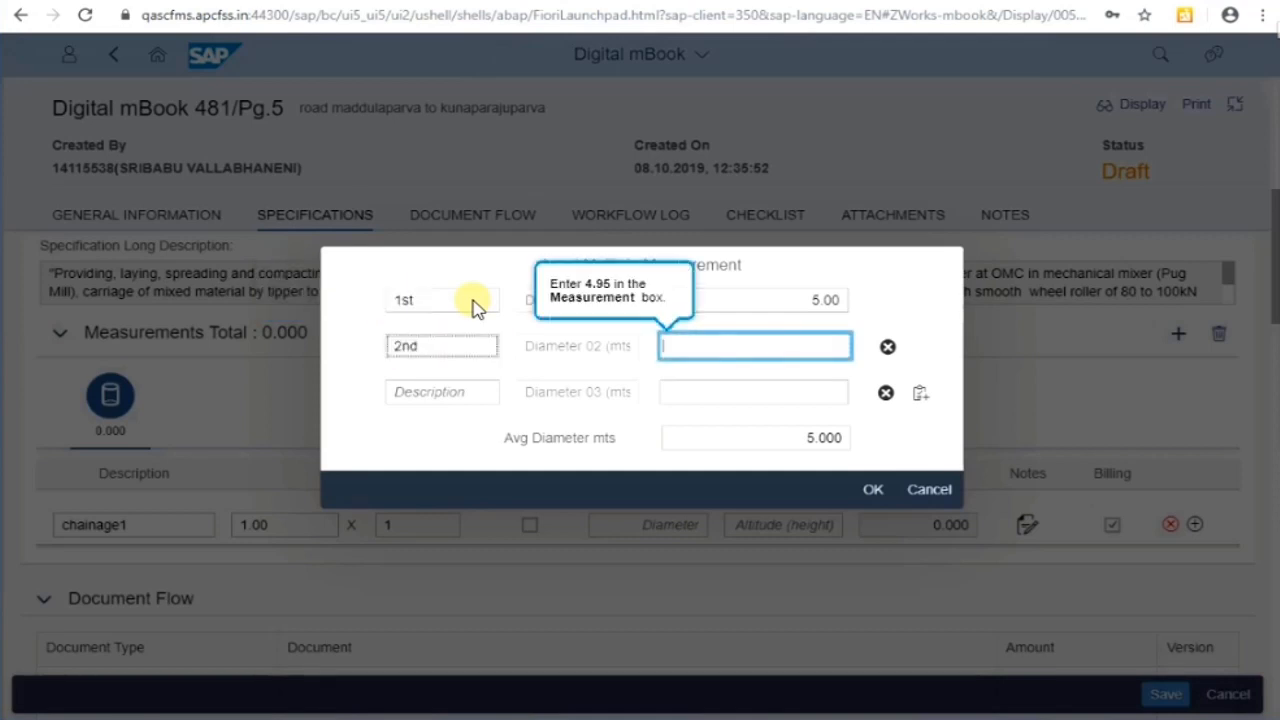
{"action": "type", "text": "4.95"}
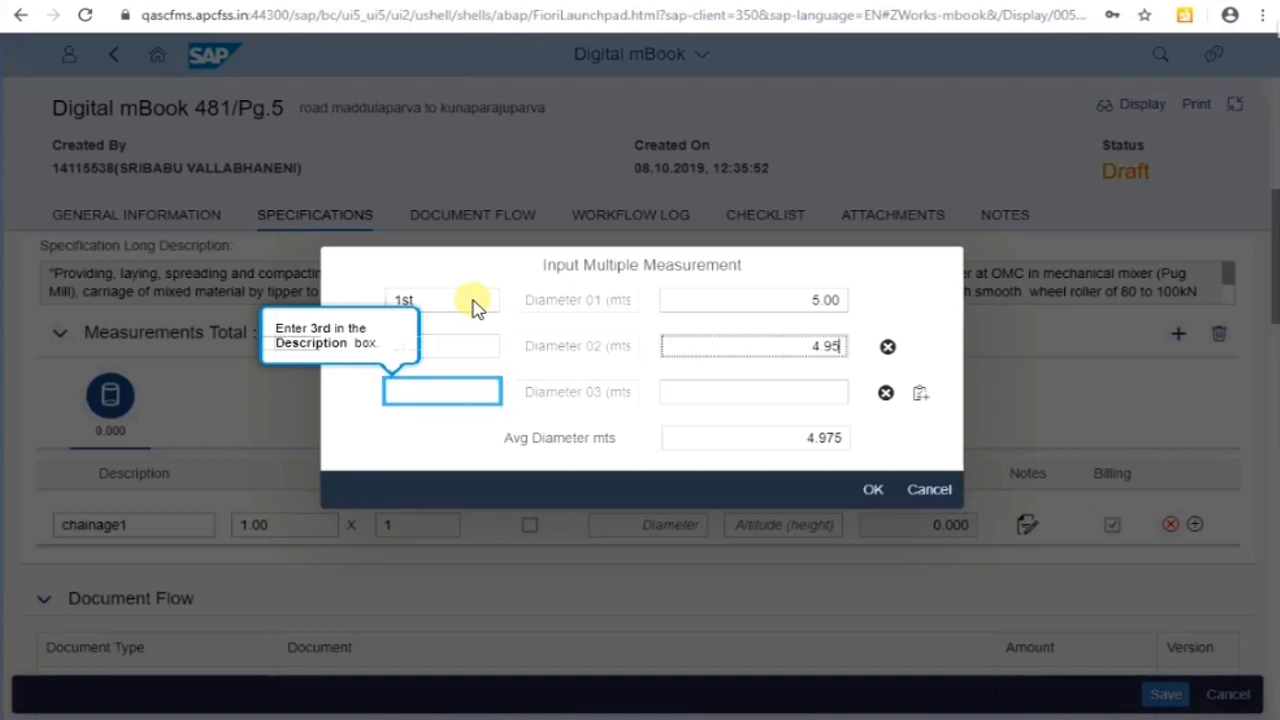
{"action": "type", "text": "3rd"}
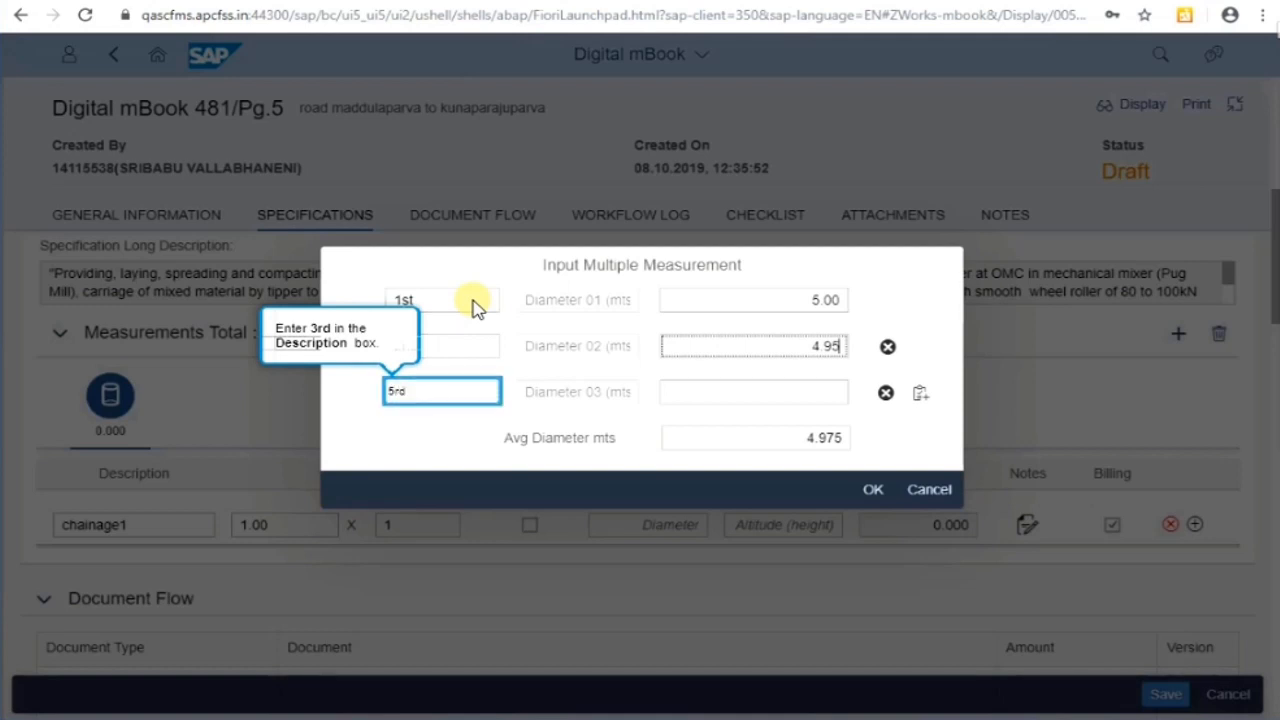
{"action": "key", "text": "BackSpace"}
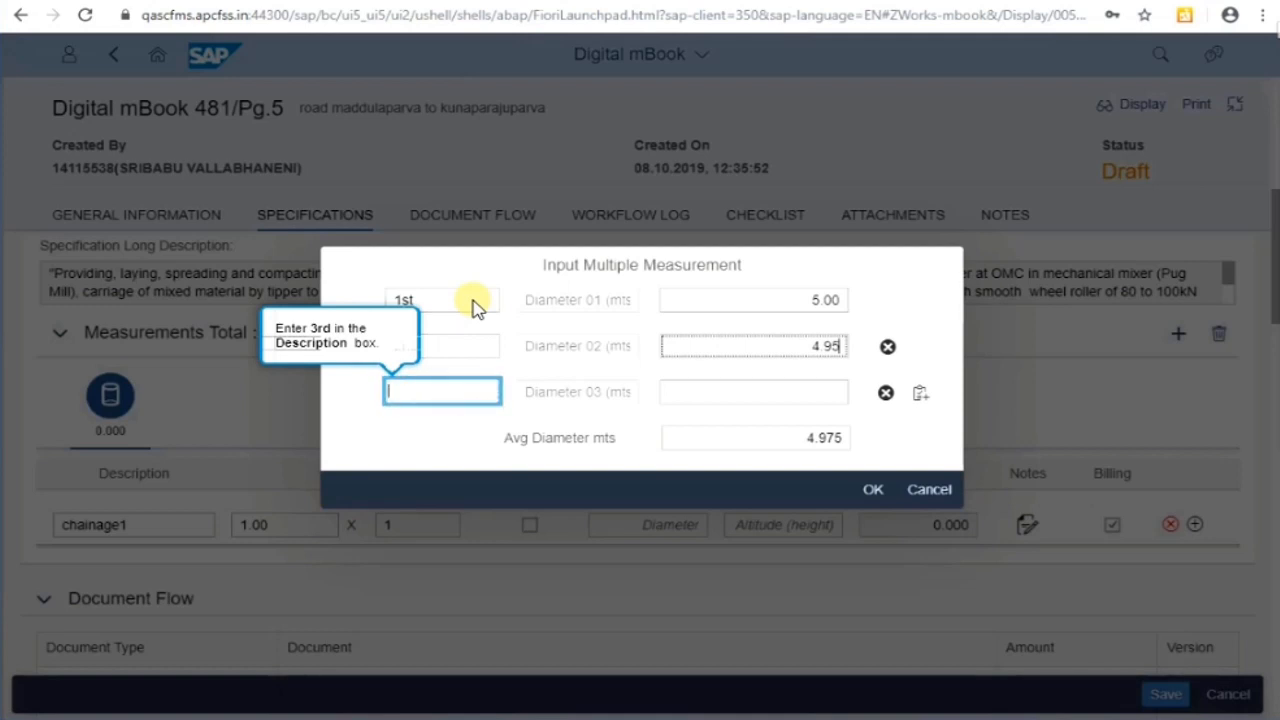
{"action": "type", "text": "3rd"}
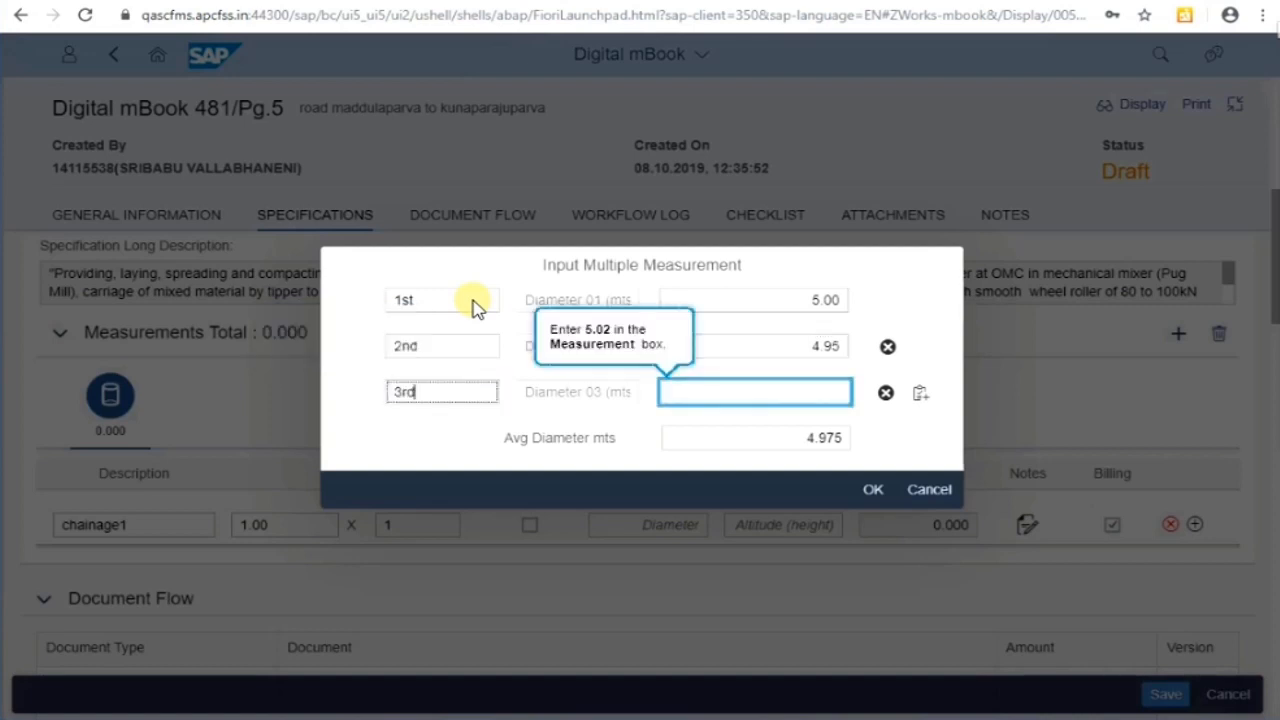
{"action": "type", "text": "5"}
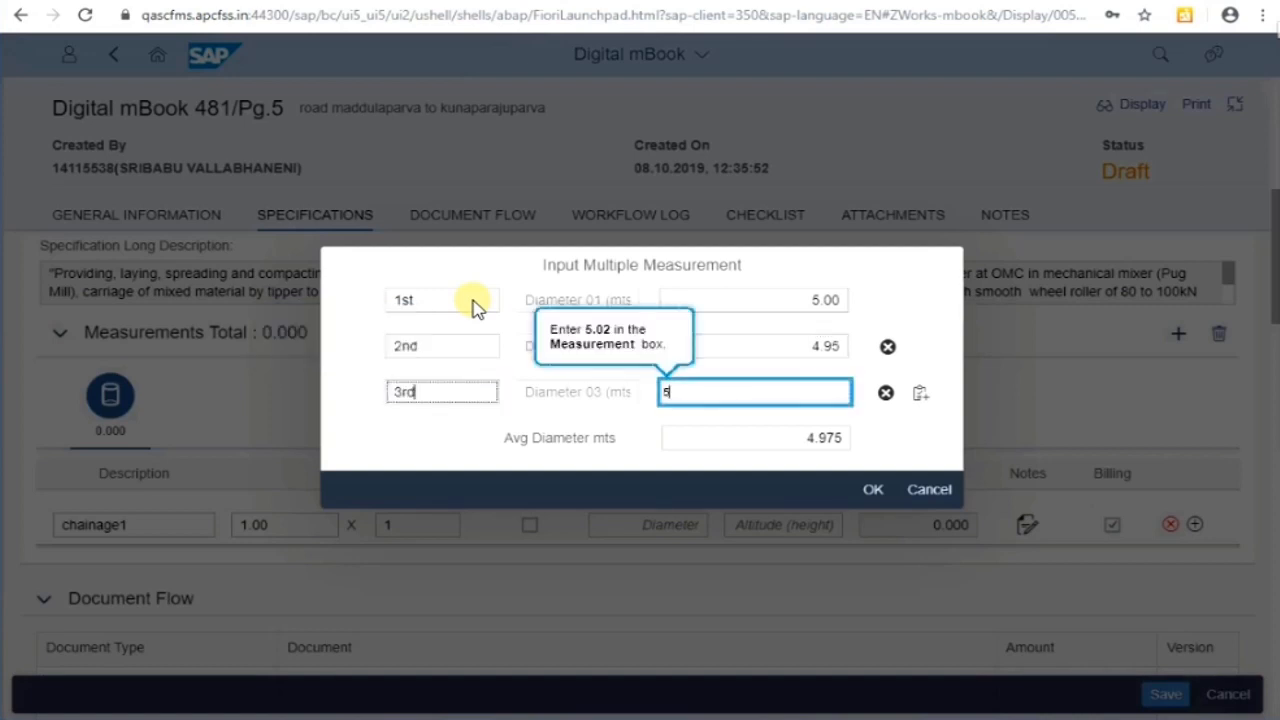
{"action": "type", "text": ".02"}
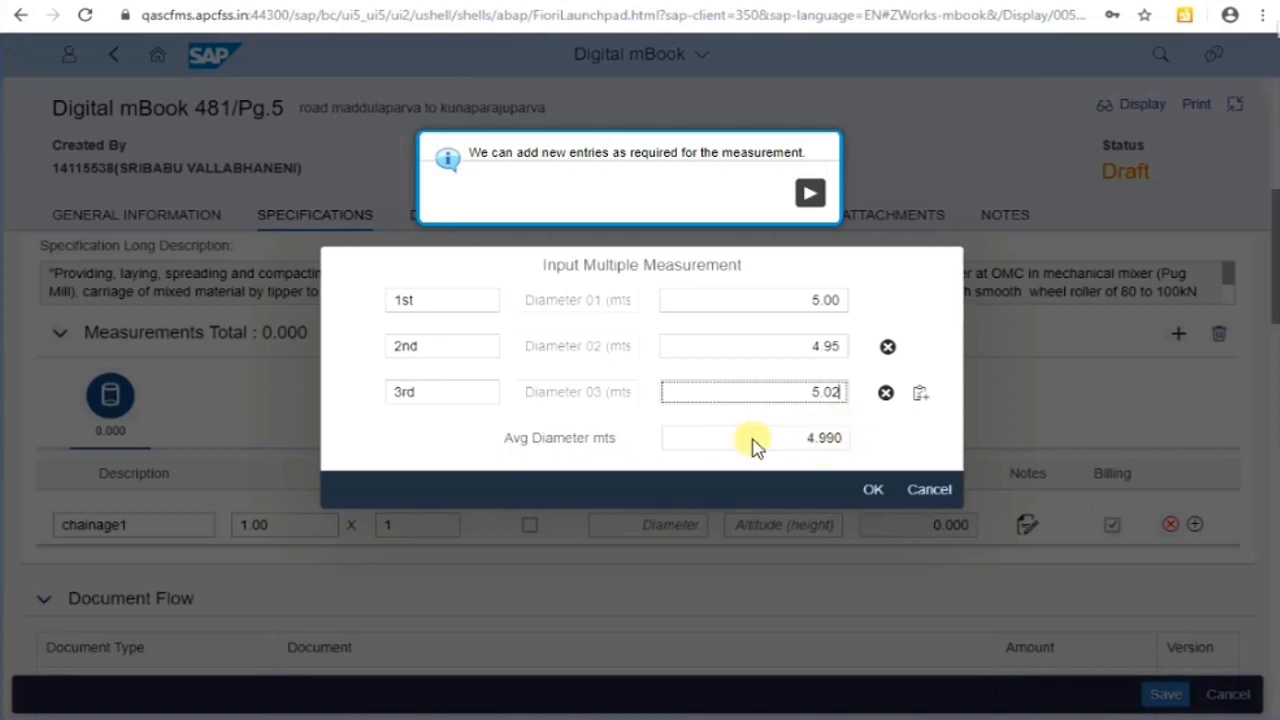
Add a fourth diameter measurement described as 4th with 4.98 m, and delete the measurement described as 3rd.
{"action": "left_click", "coordinate": [811, 197]}
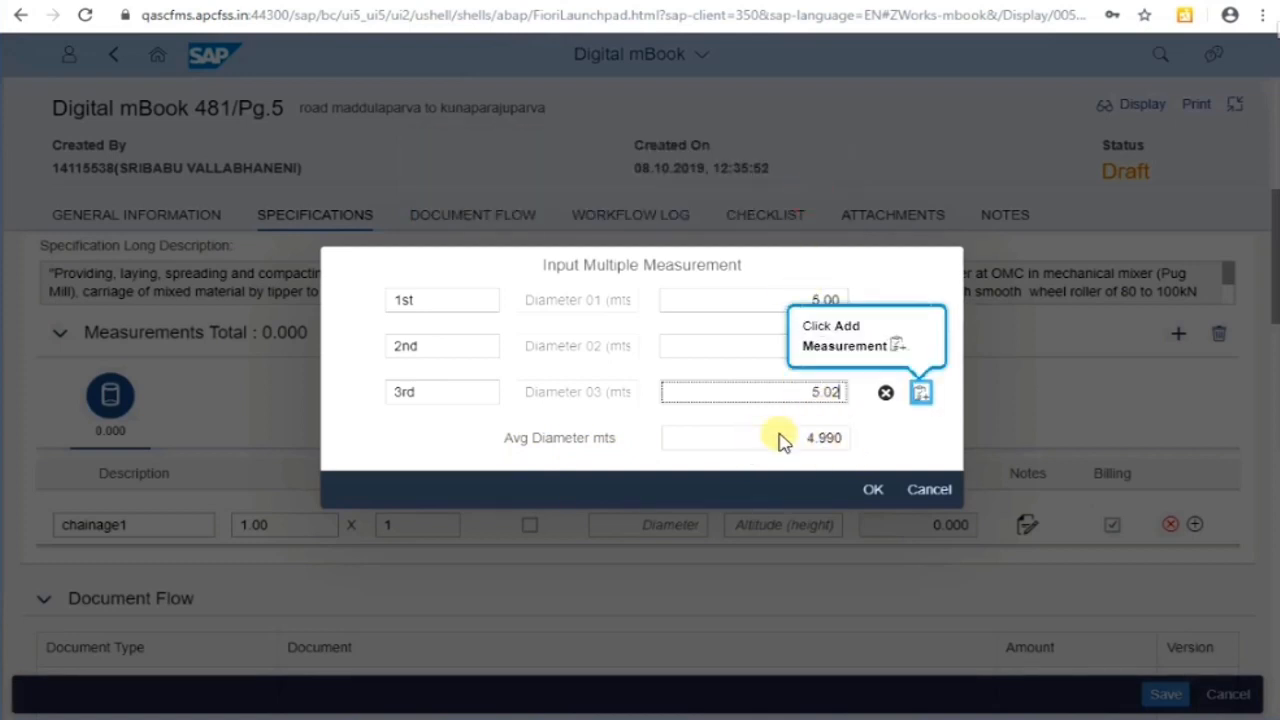
{"action": "left_click", "coordinate": [865, 440]}
{"action": "left_click", "coordinate": [922, 323]}
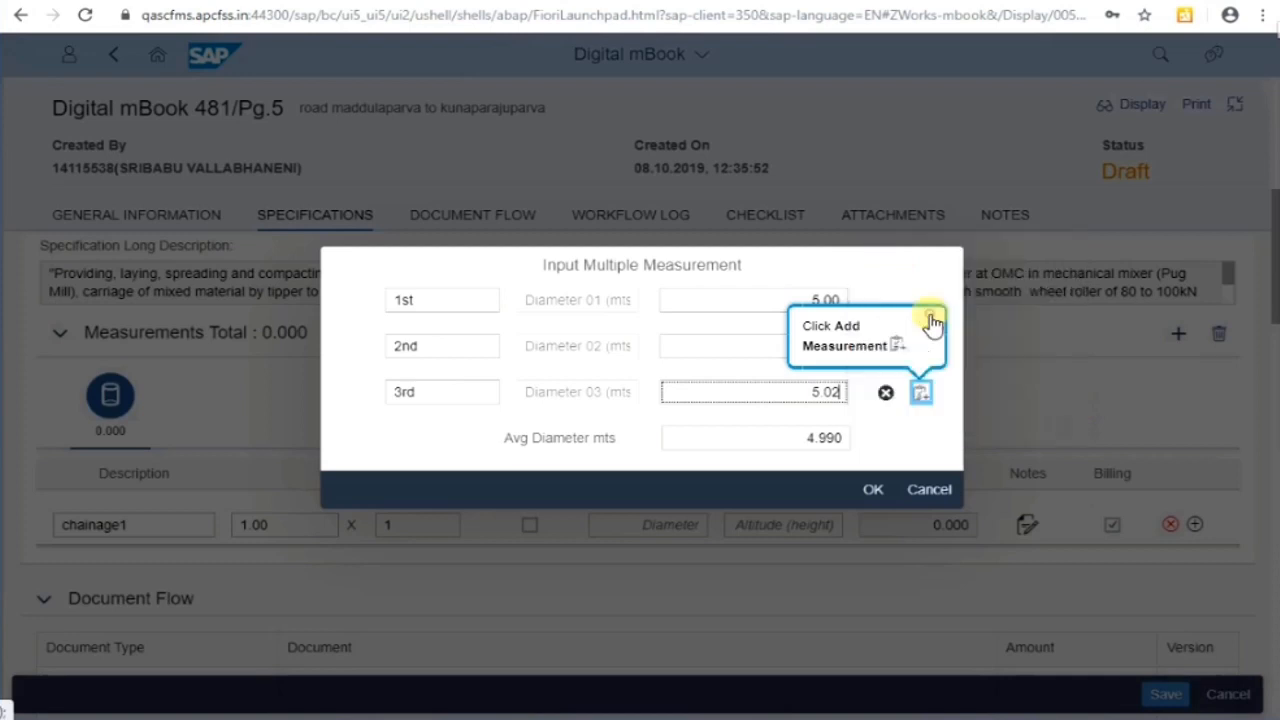
{"action": "left_click", "coordinate": [920, 398]}
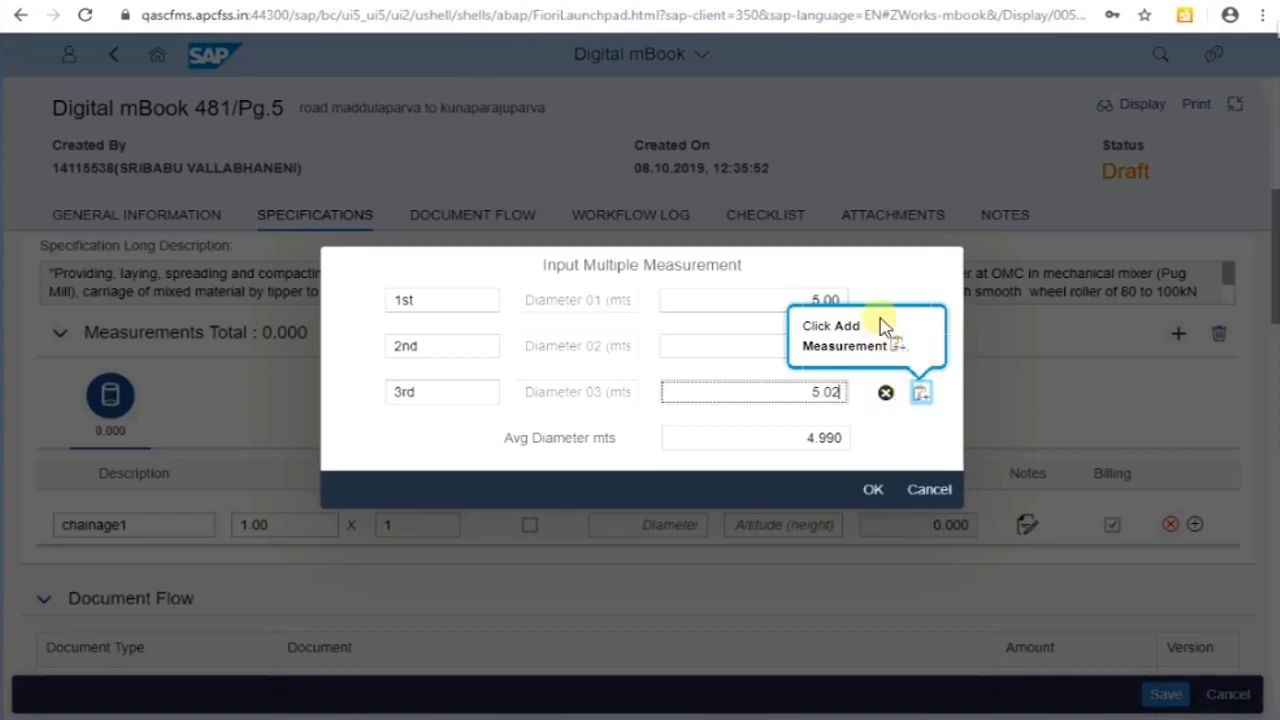
{"action": "left_click", "coordinate": [924, 395]}
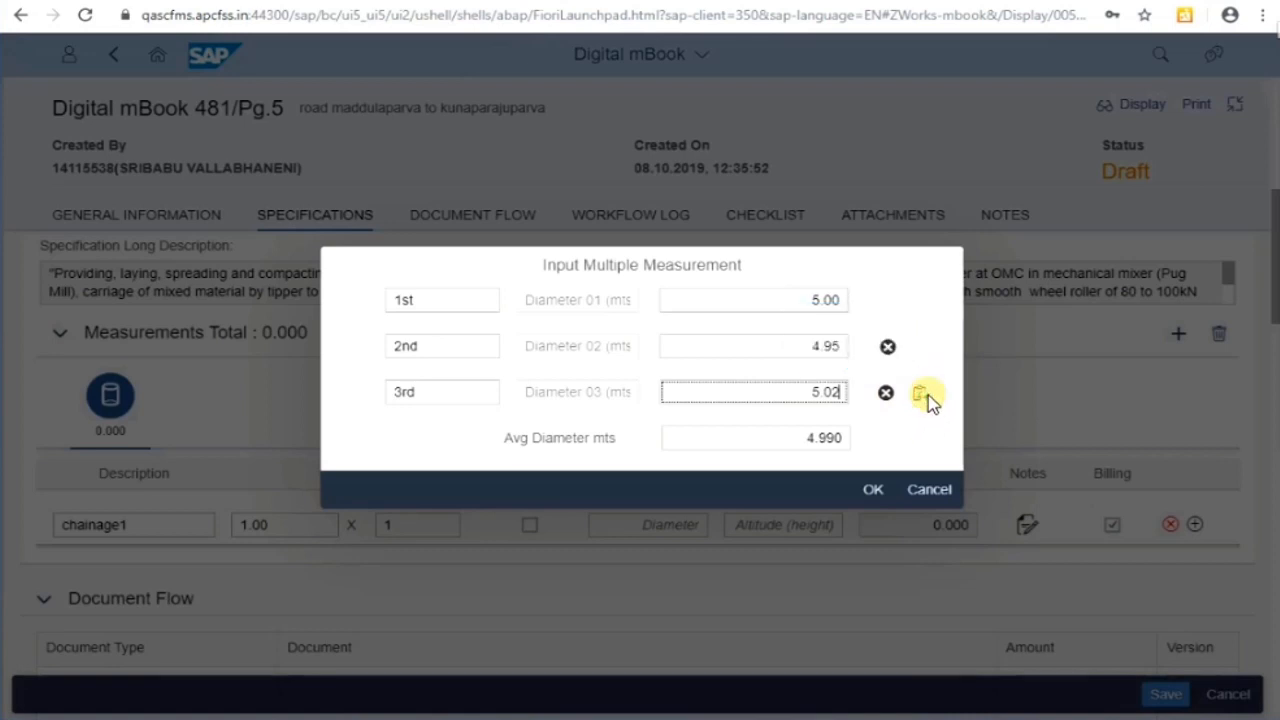
{"action": "left_click", "coordinate": [922, 395]}
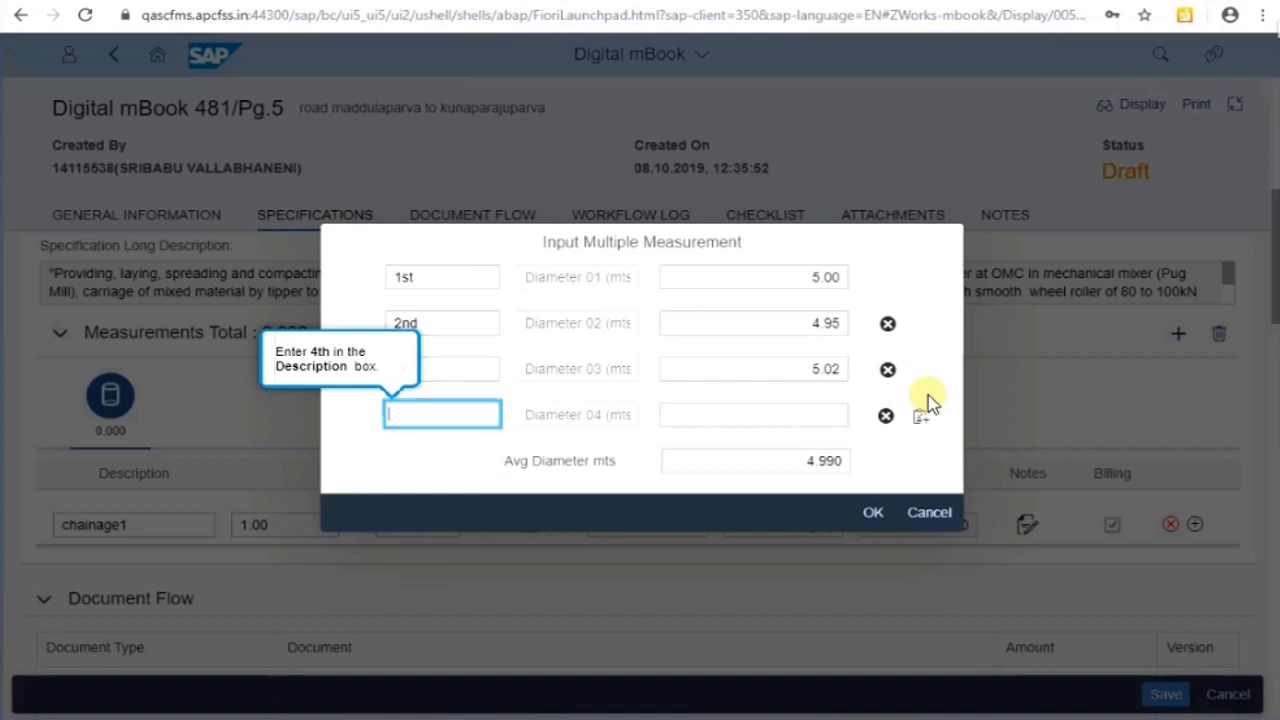
{"action": "type", "text": "4"}
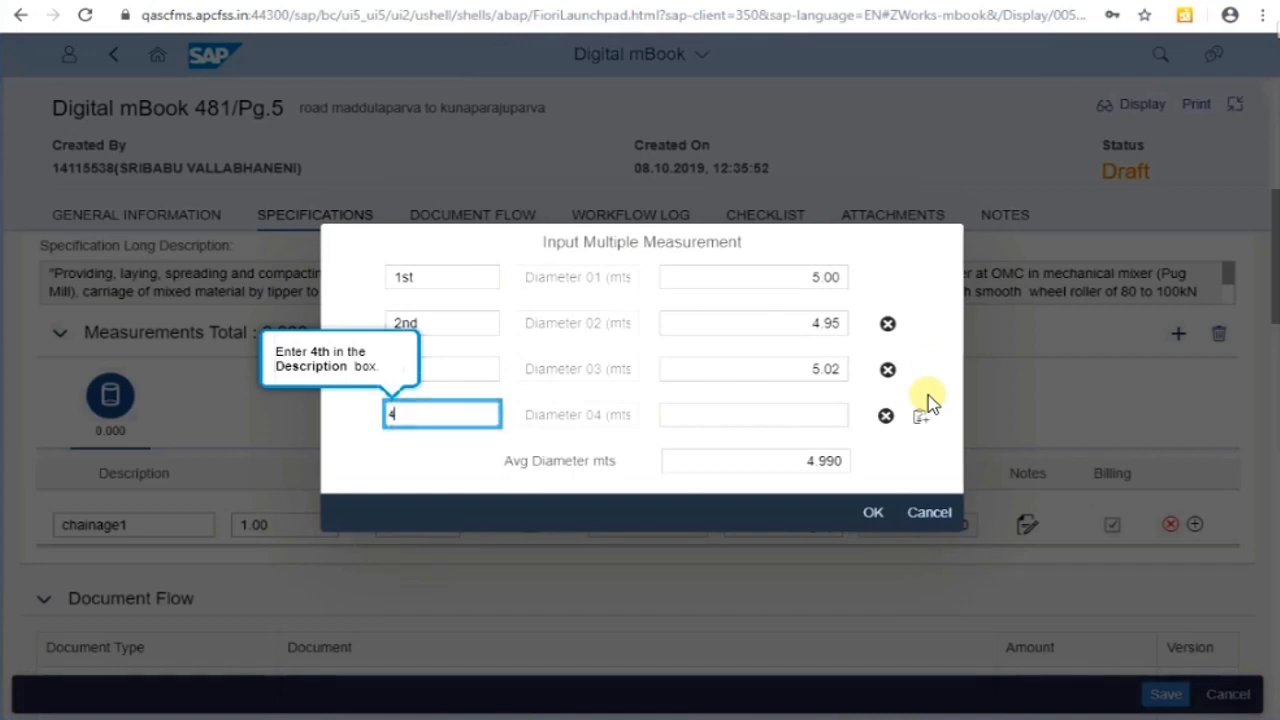
{"action": "type", "text": "th"}
{"action": "key", "text": "Tab"}
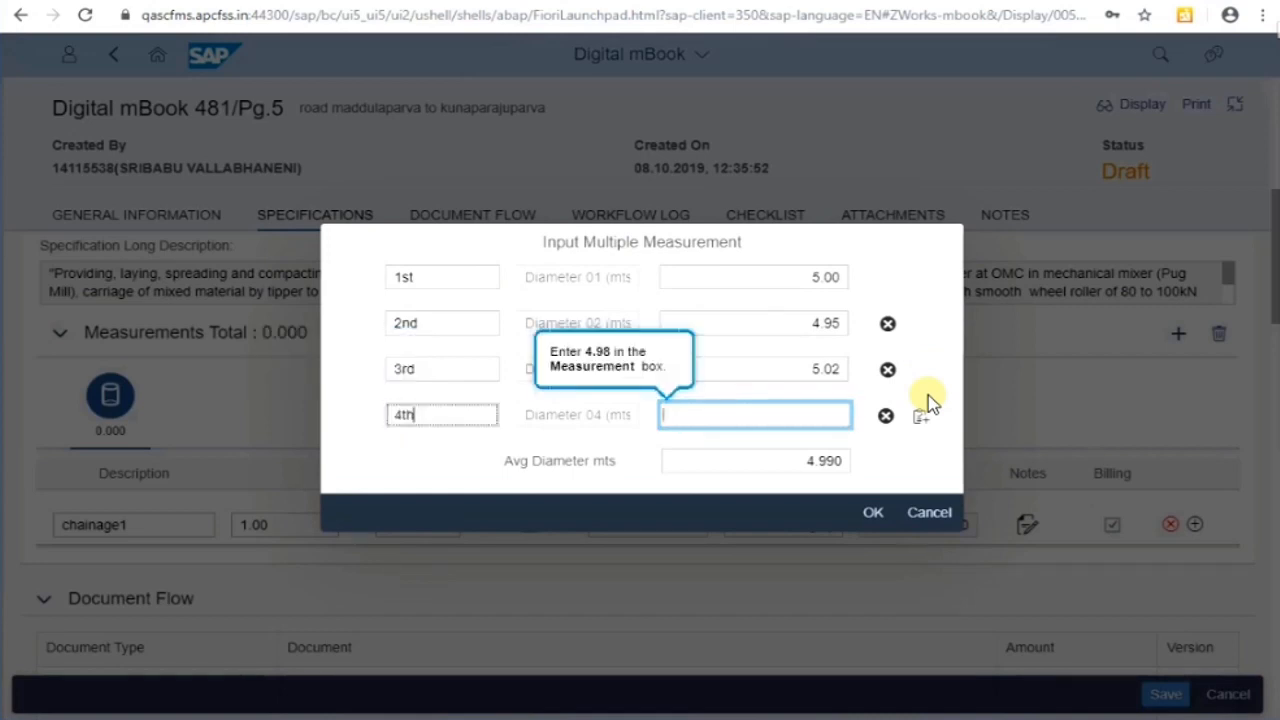
{"action": "type", "text": "4.98"}
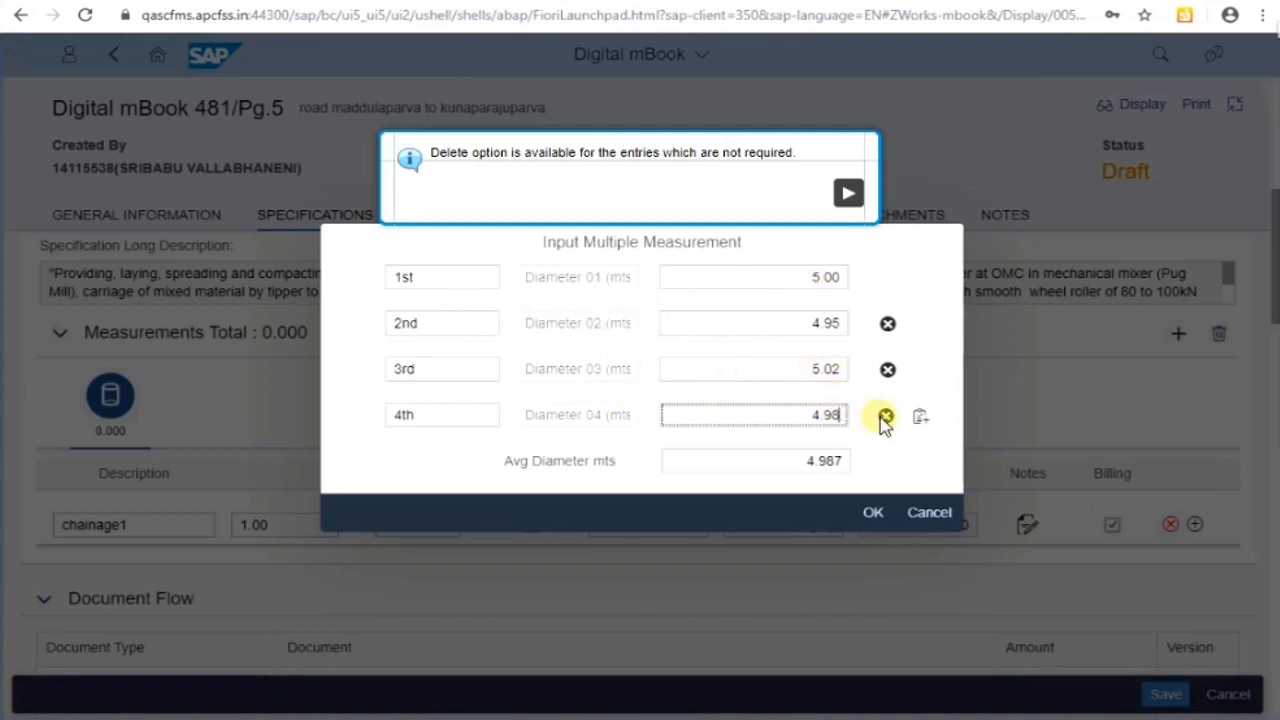
{"action": "left_click", "coordinate": [848, 196]}
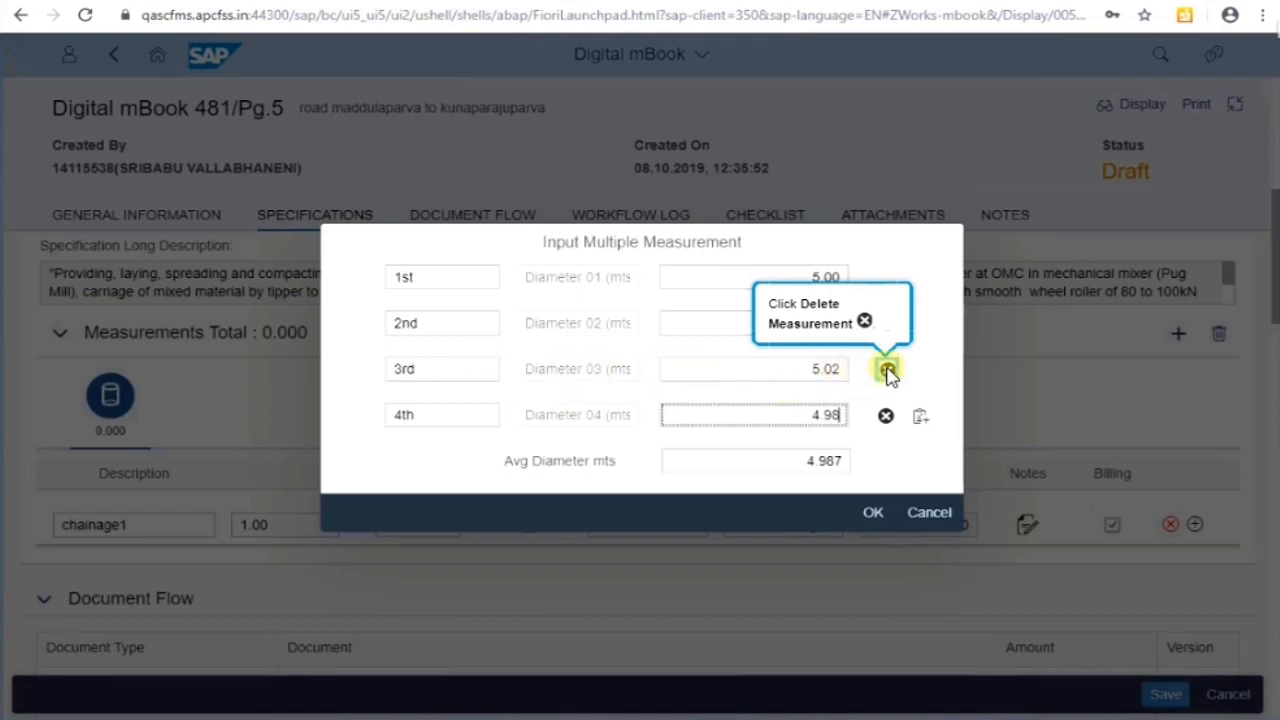
{"action": "left_click", "coordinate": [887, 370]}
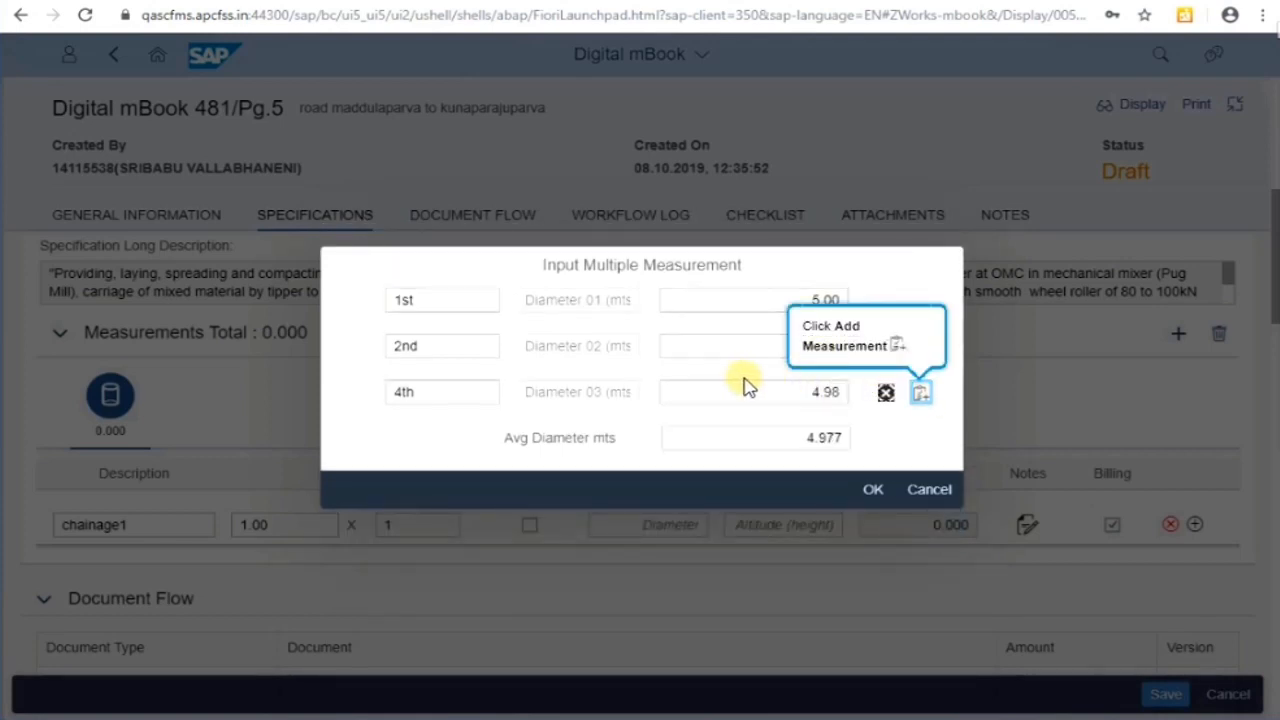
Add another diameter measurement described as 5th with 5.03 m and accept the averaged diameter for chainage1.
{"action": "left_click", "coordinate": [924, 396]}
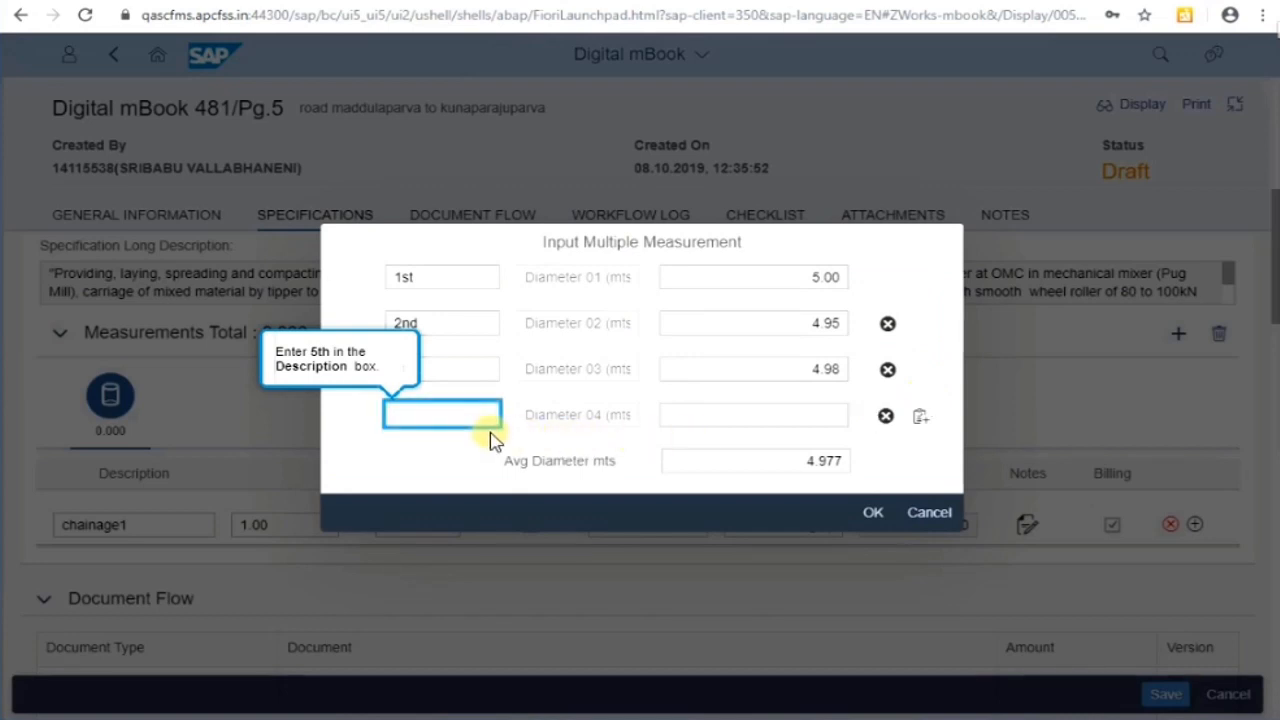
{"action": "type", "text": "5th"}
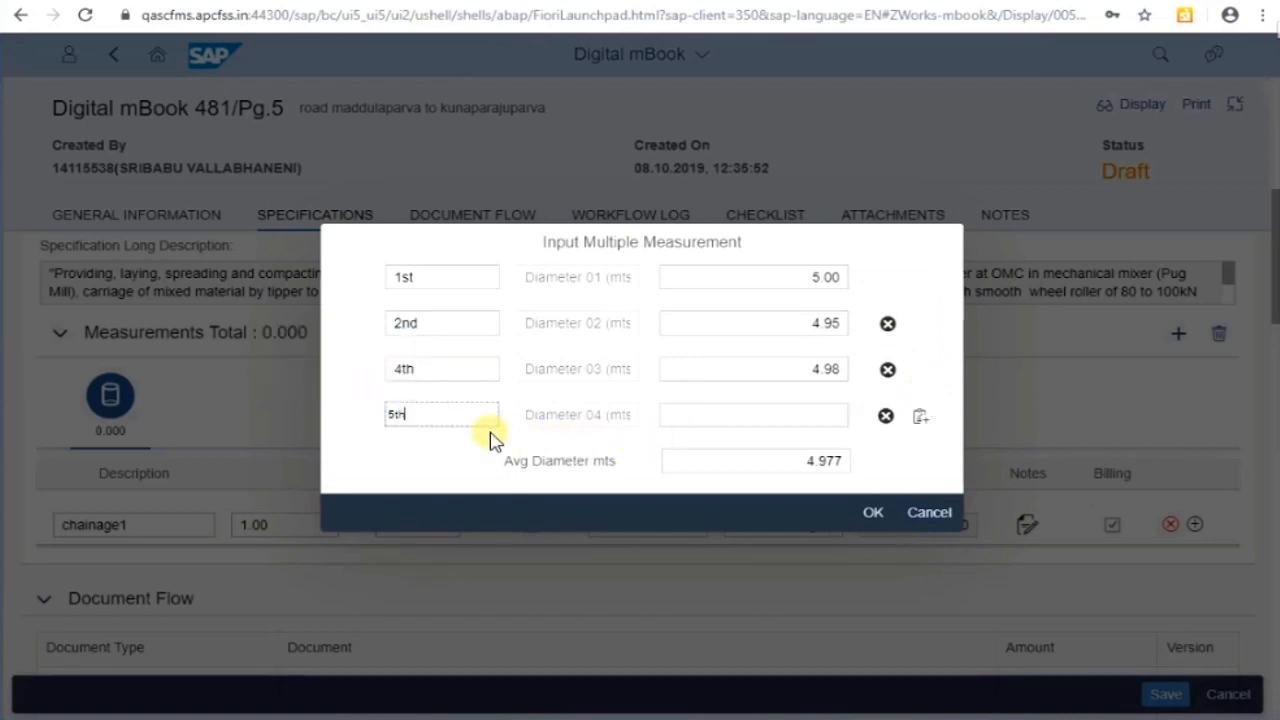
{"action": "key", "text": "Tab"}
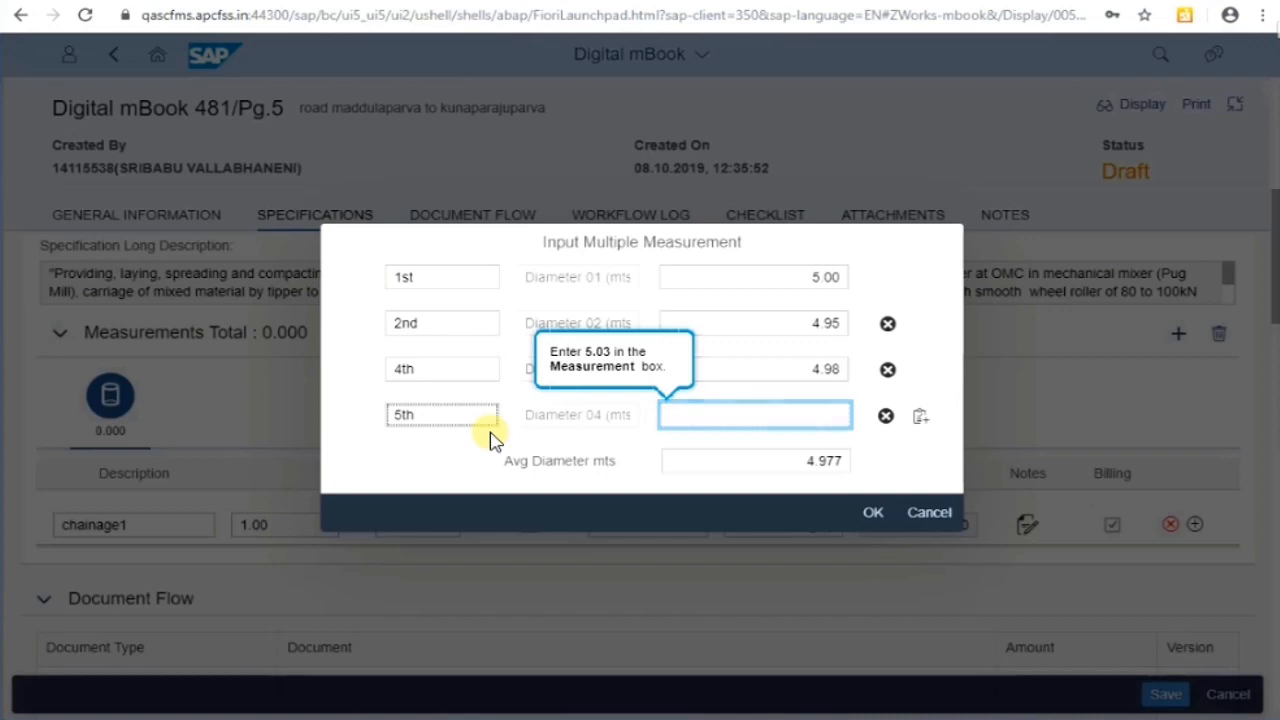
{"action": "type", "text": "5.03"}
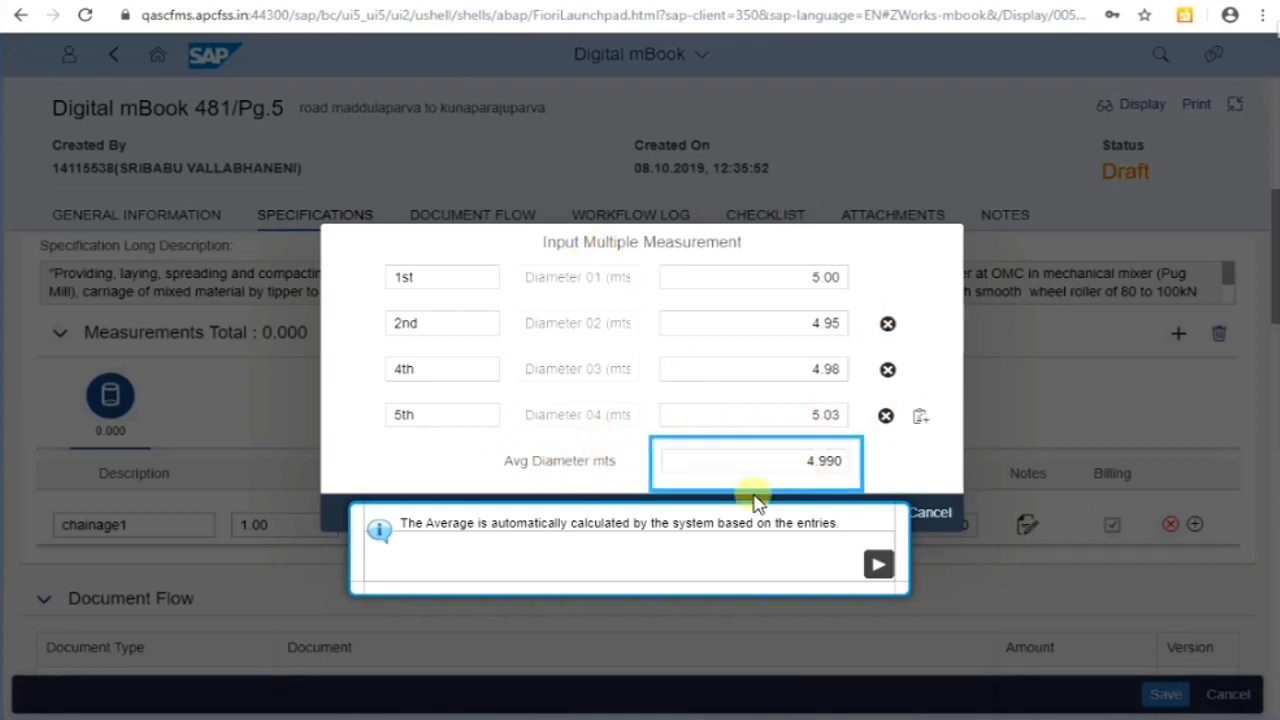
{"action": "left_click", "coordinate": [876, 565]}
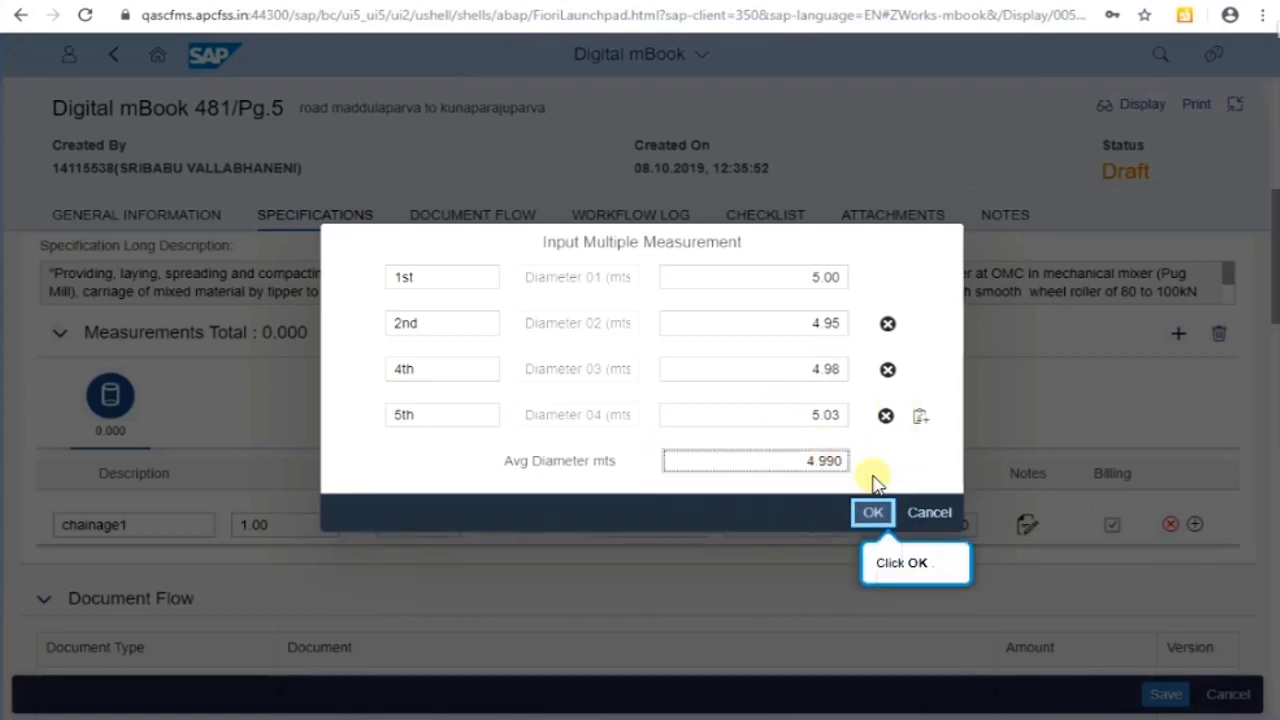
{"action": "left_click", "coordinate": [872, 514]}
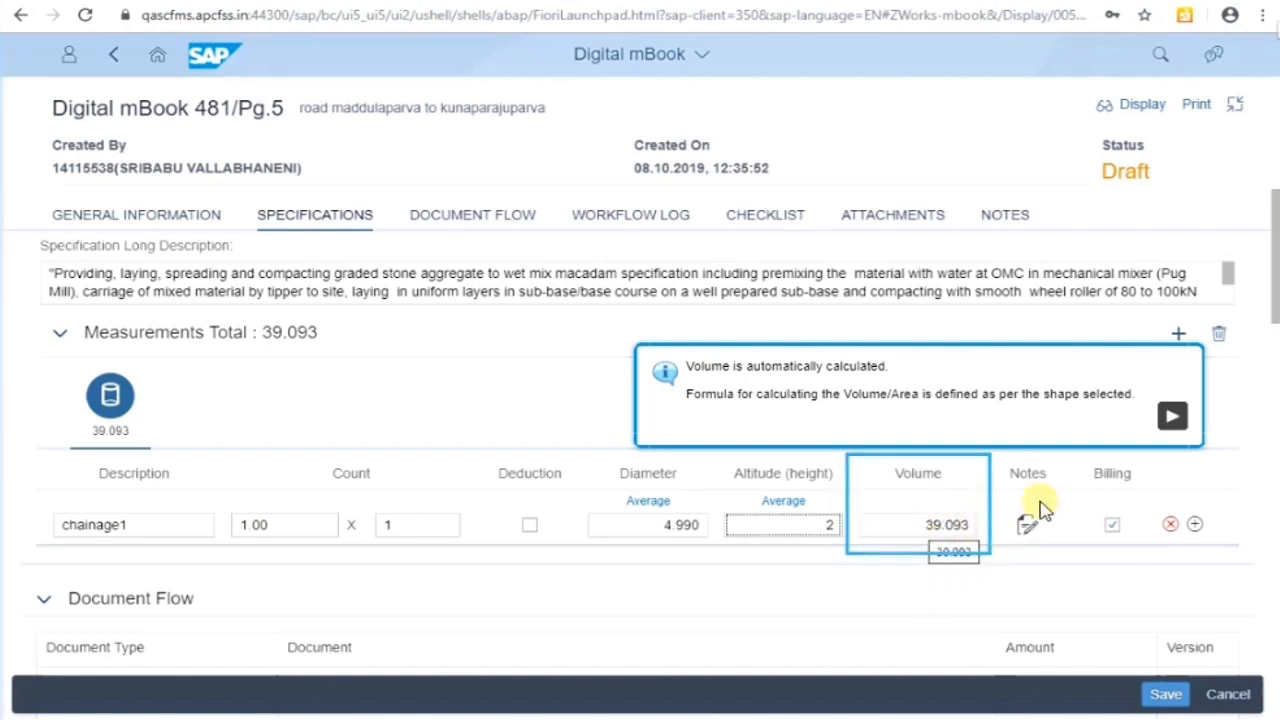
Add the site note "Readings taken through tape measurement." to the chainage1 measurement row.
{"action": "left_click", "coordinate": [1173, 424]}
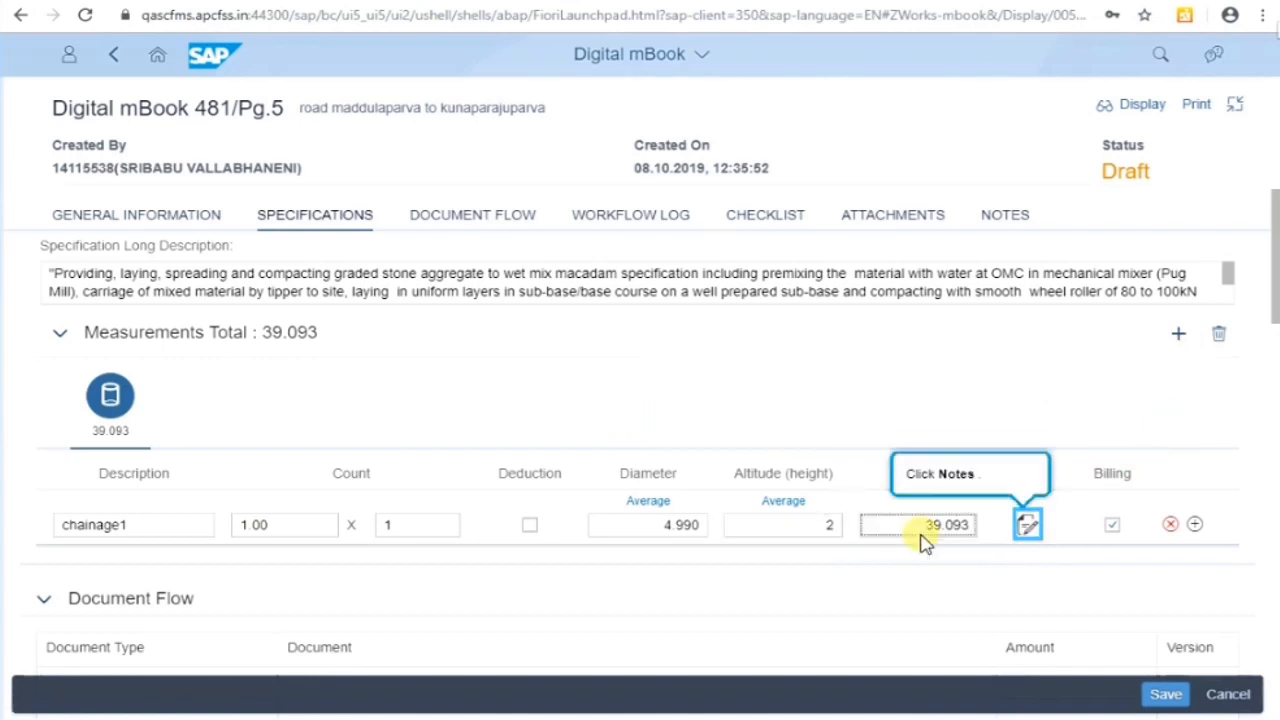
{"action": "left_click", "coordinate": [1026, 526]}
{"action": "left_click", "coordinate": [1026, 527]}
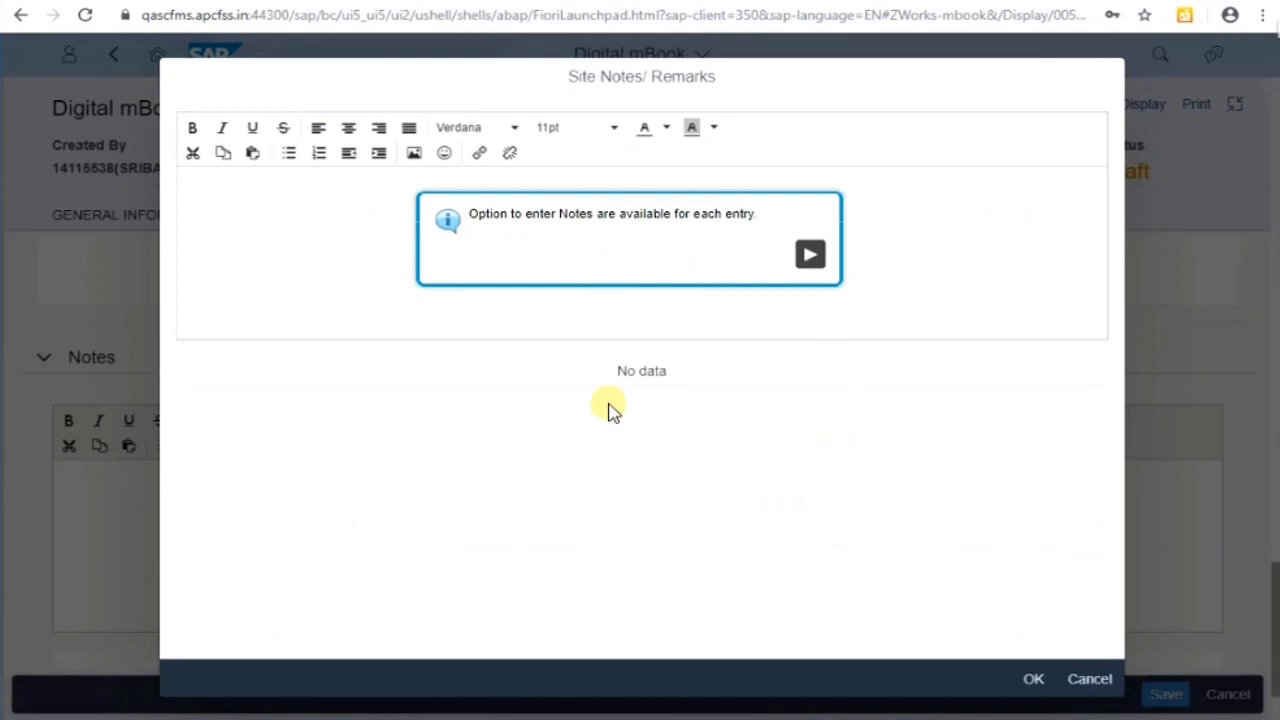
{"action": "left_click", "coordinate": [812, 258]}
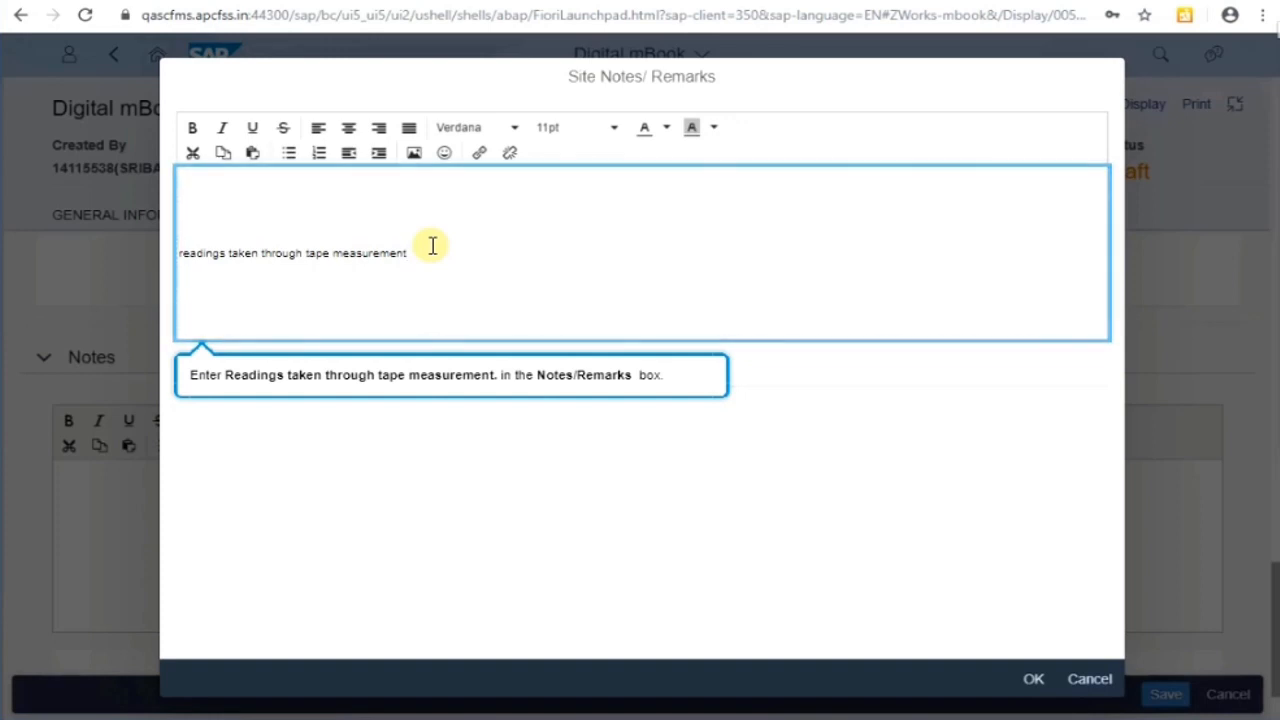
{"action": "left_click", "coordinate": [491, 455]}
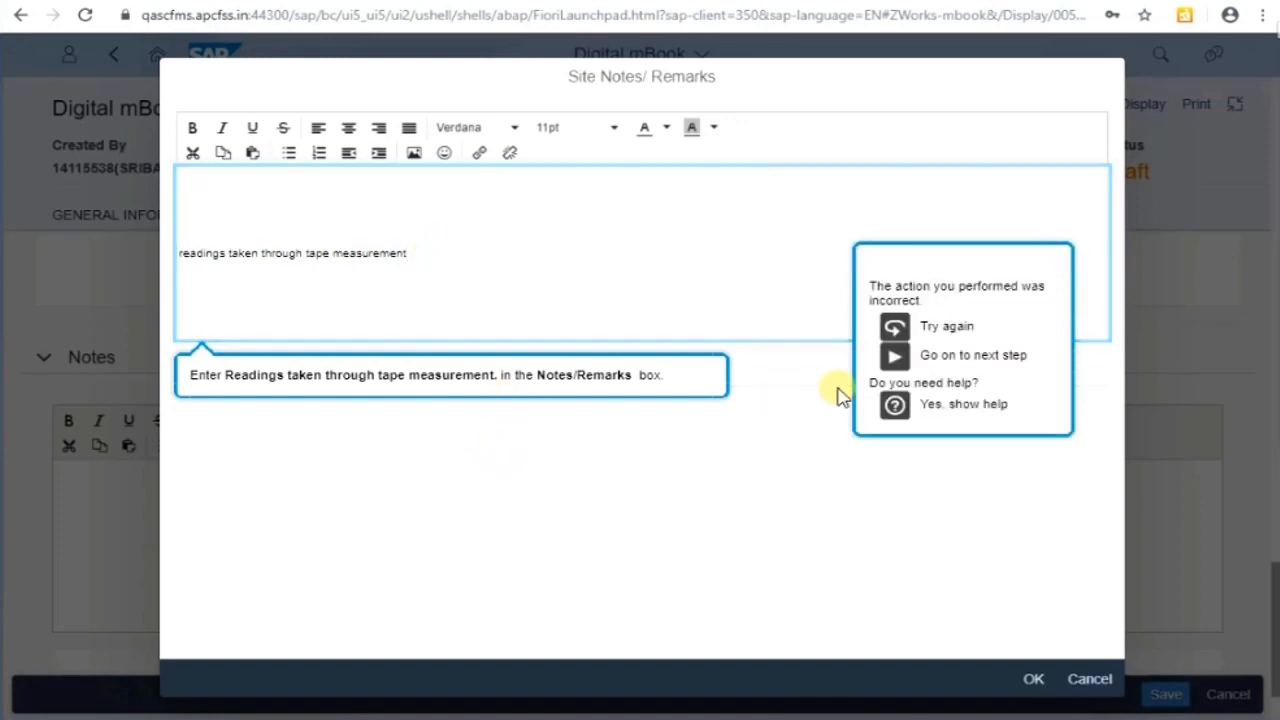
{"action": "left_click", "coordinate": [1015, 360]}
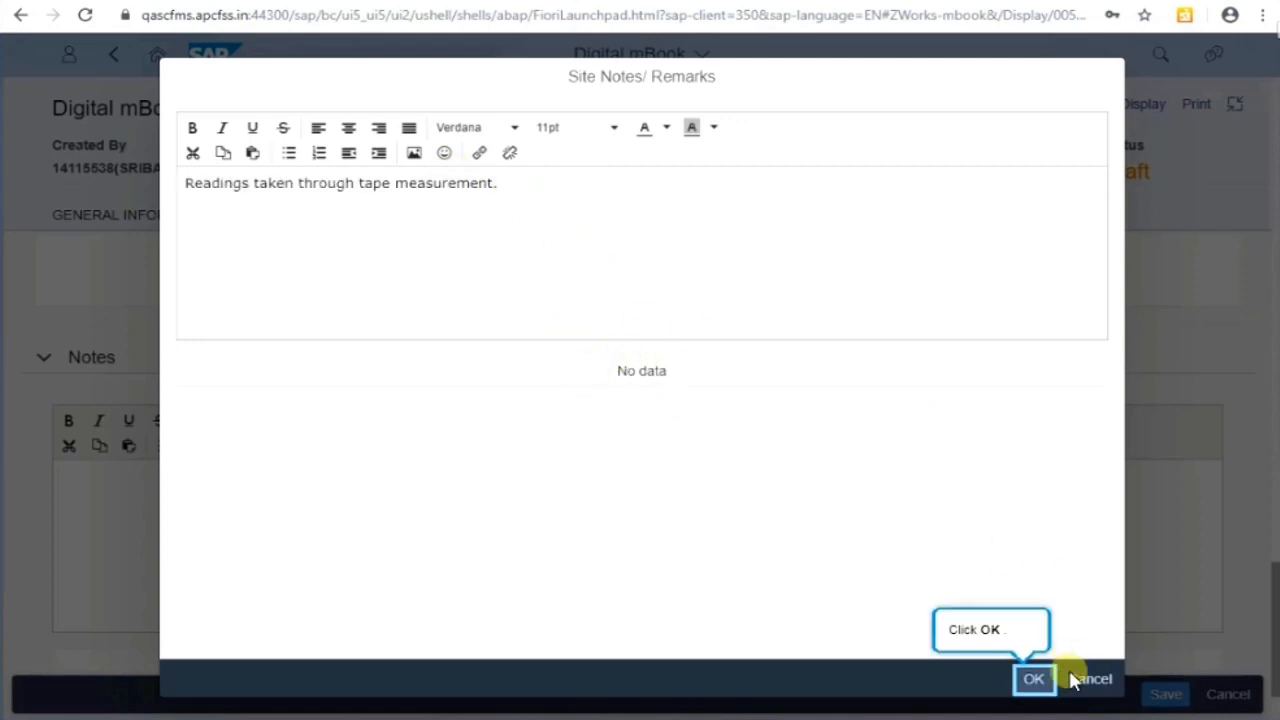
{"action": "left_click", "coordinate": [1035, 680]}
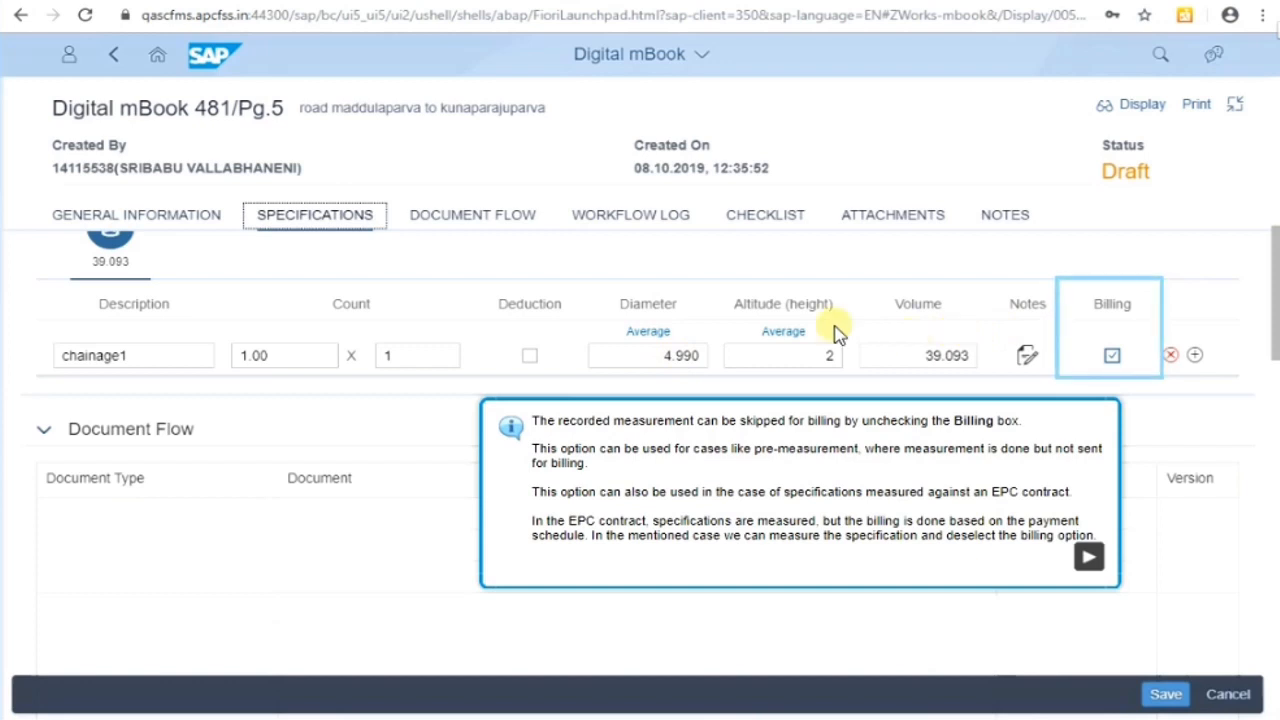
Exclude the chainage1 measurement from billing, and select its Billing option again.
{"action": "left_click", "coordinate": [1112, 357]}
{"action": "left_click", "coordinate": [1112, 355]}
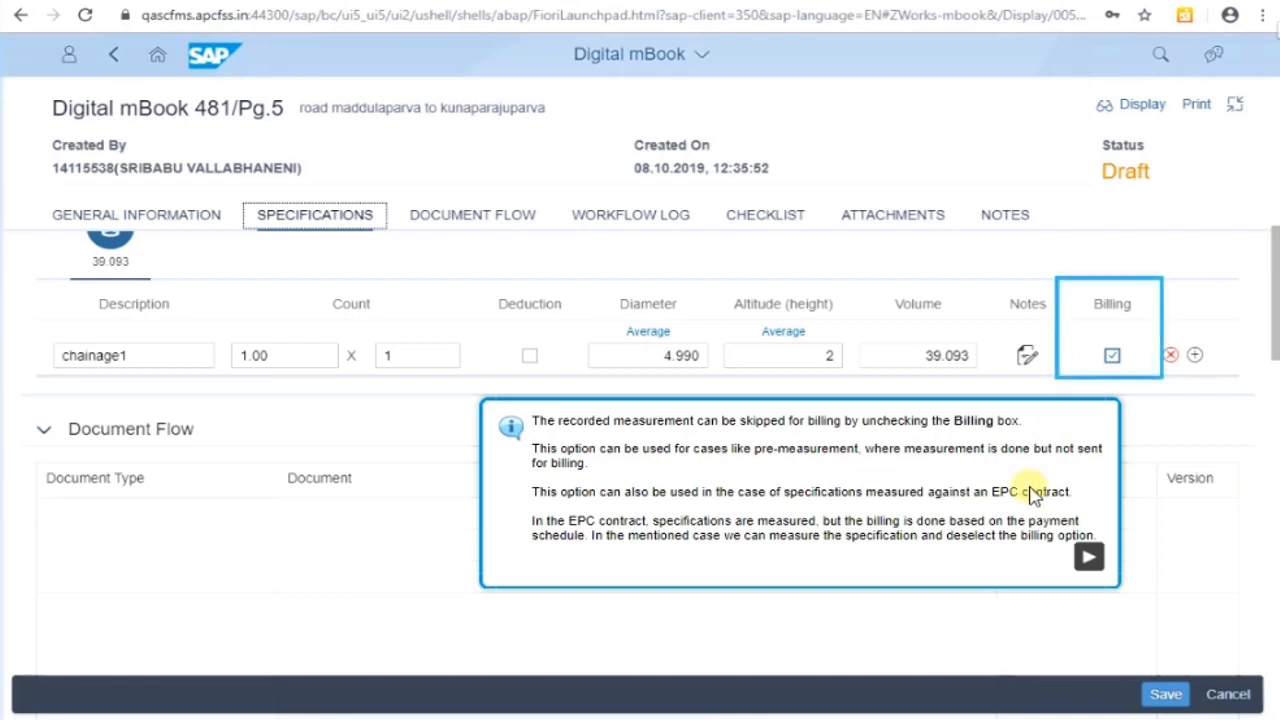
{"action": "left_click", "coordinate": [1088, 557]}
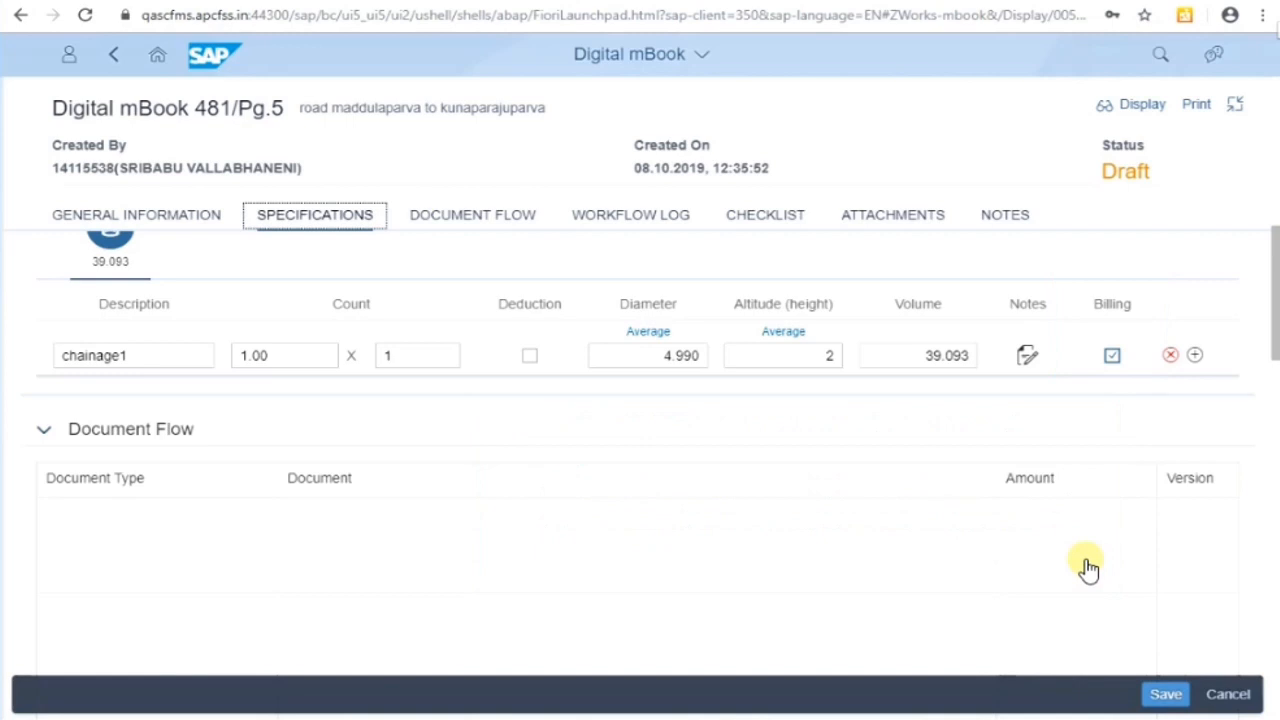
{"action": "left_click", "coordinate": [1117, 362]}
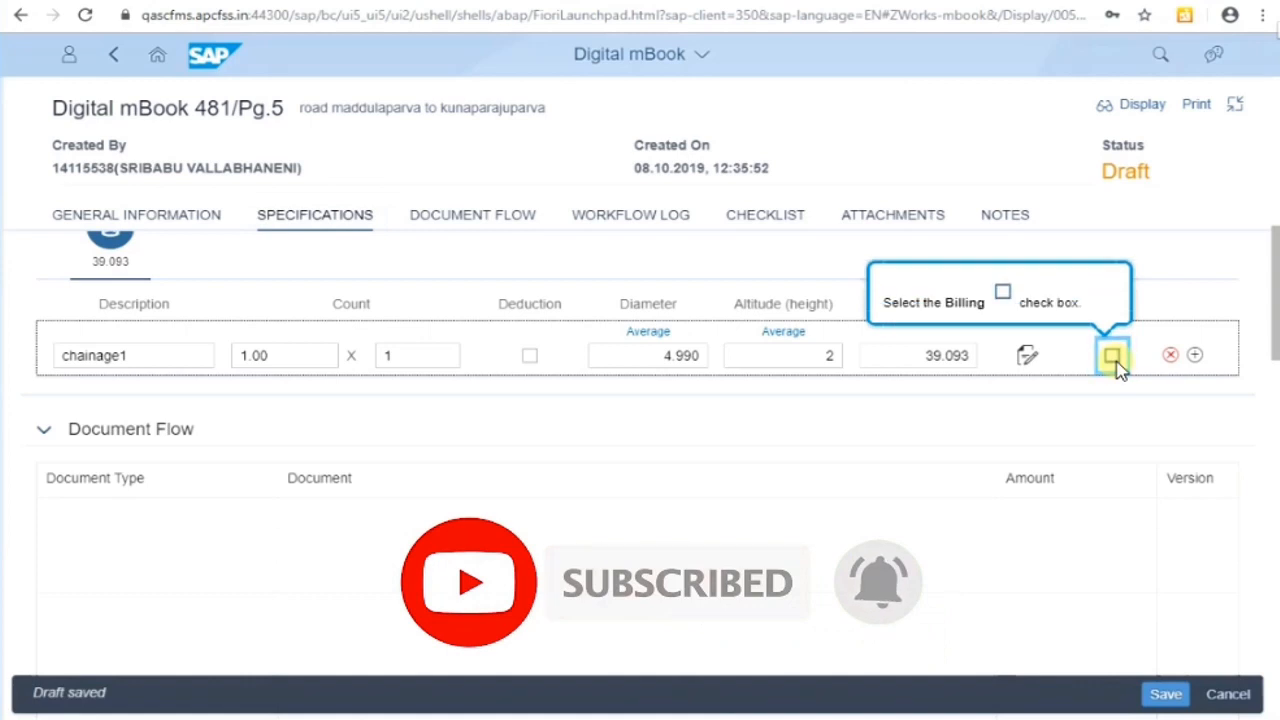
{"action": "left_click", "coordinate": [1114, 358]}
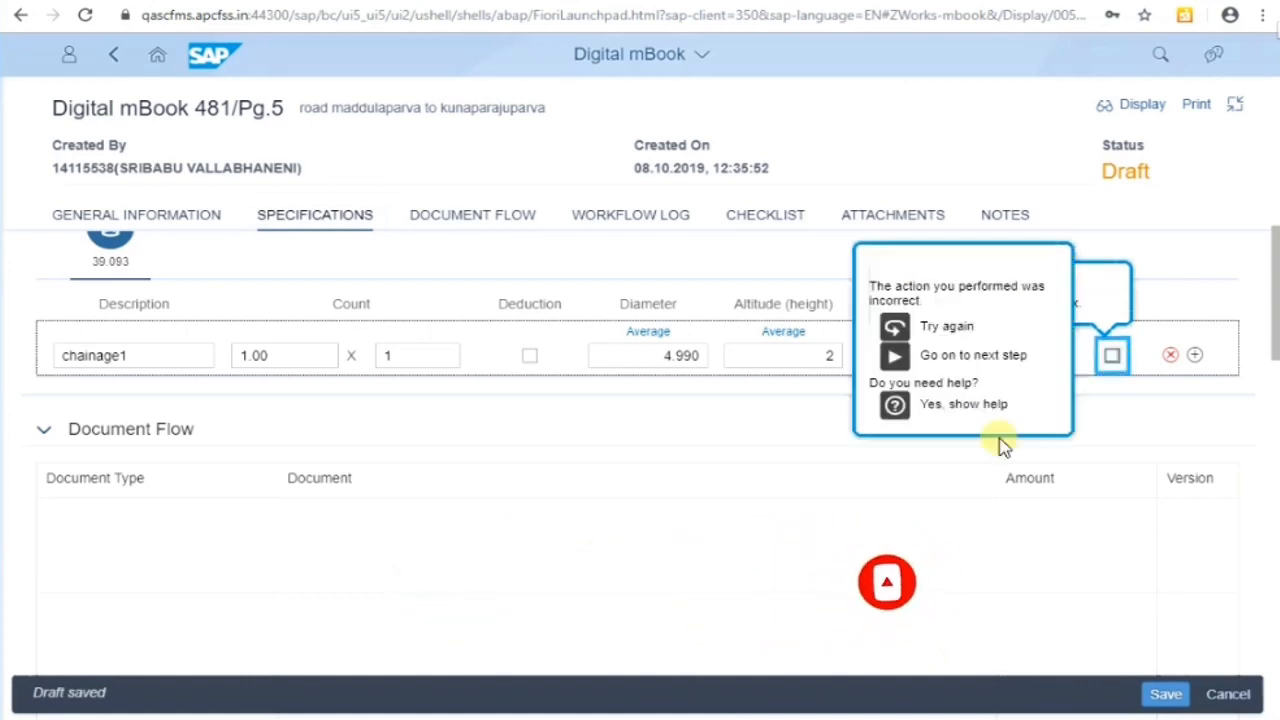
{"action": "left_click", "coordinate": [940, 326]}
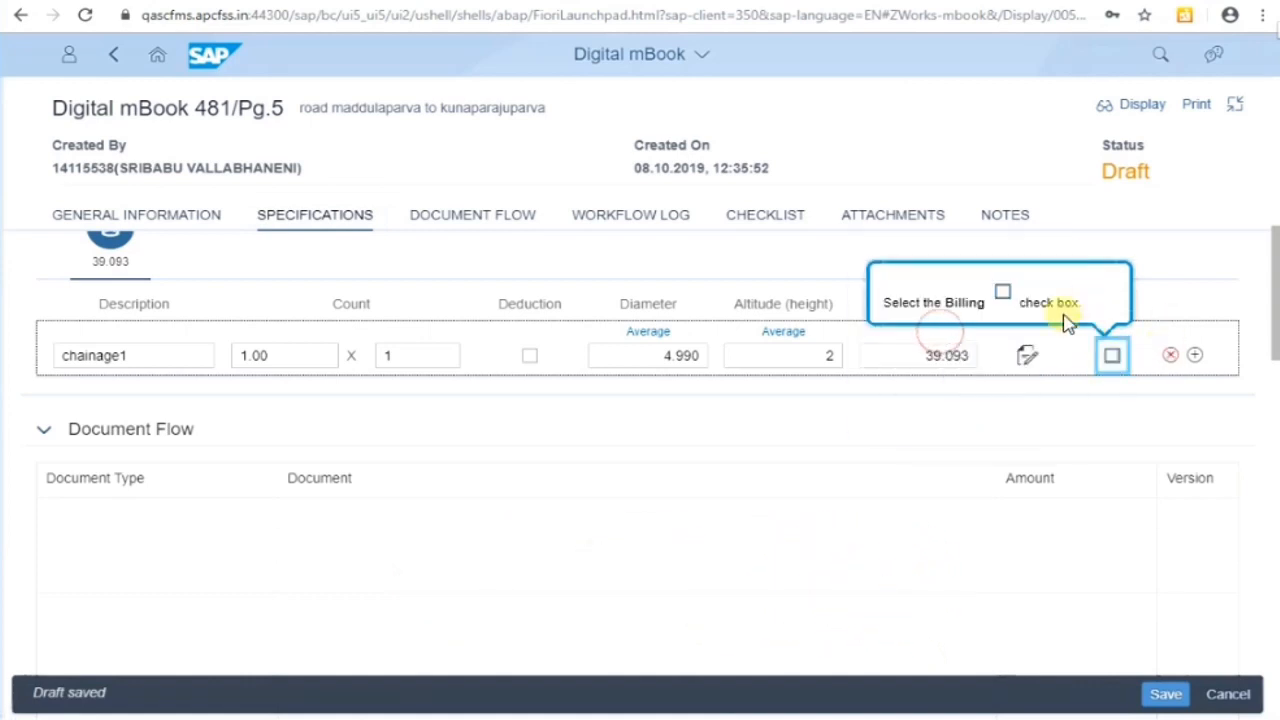
{"action": "left_click", "coordinate": [1113, 358]}
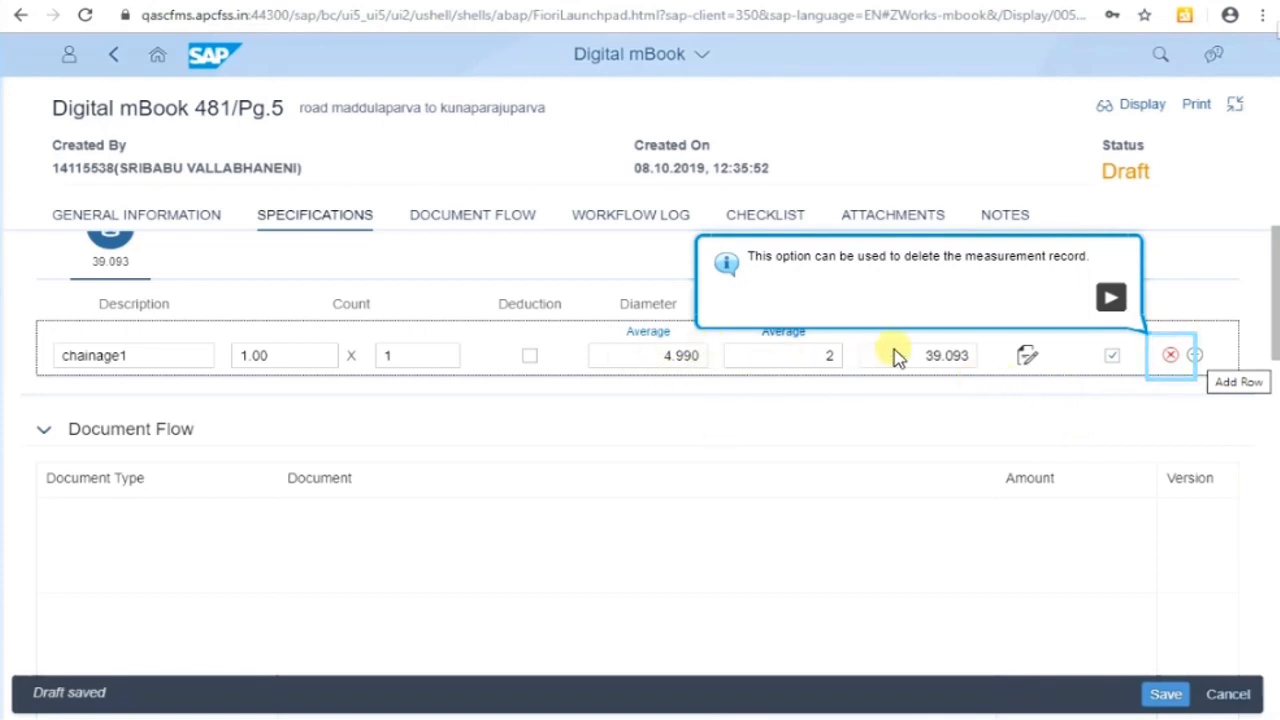
{"action": "left_click", "coordinate": [826, 350]}
{"action": "type", "text": "2"}
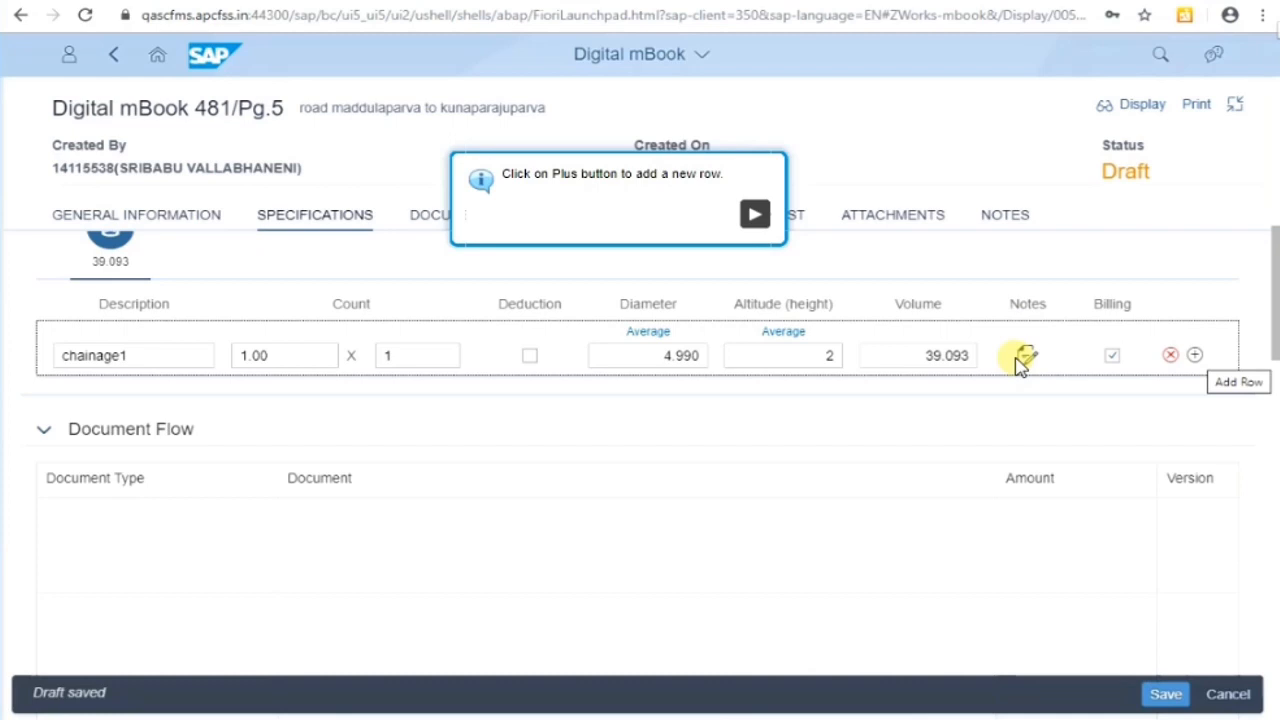
Add a second cylinder measurement row described as Chainage2 with a count of 1.00 x 1.
{"action": "left_click", "coordinate": [754, 215]}
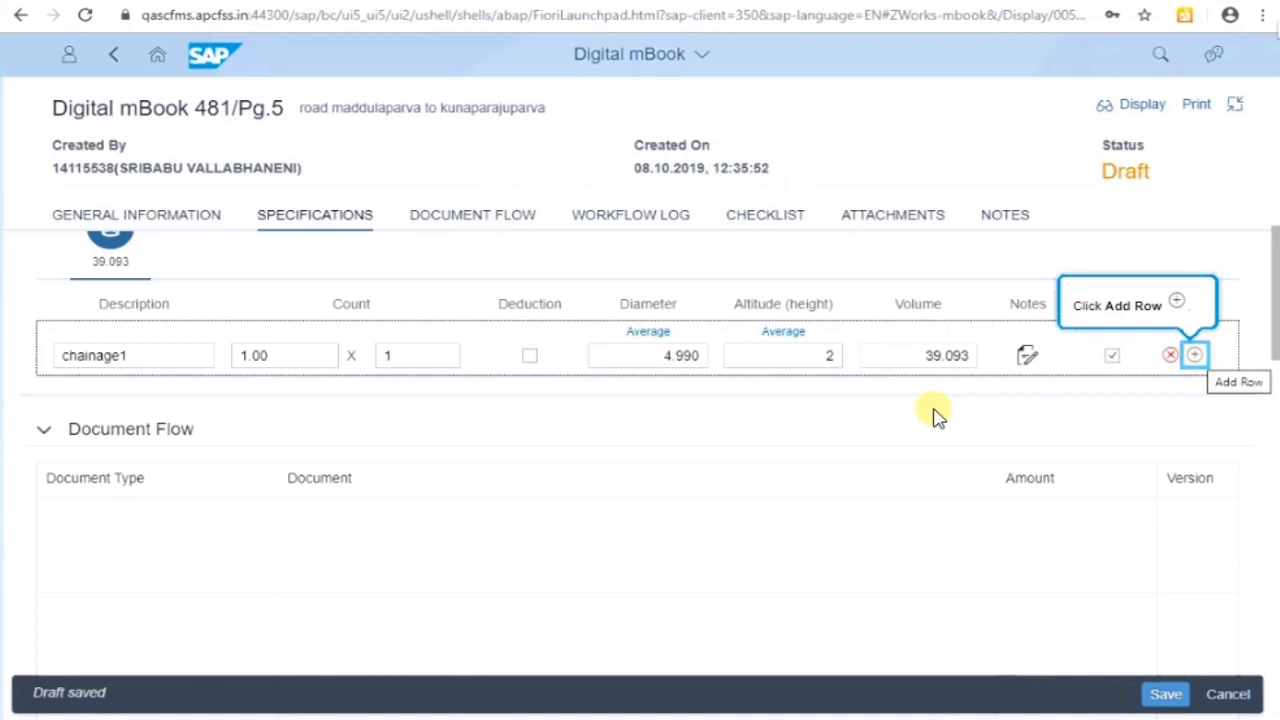
{"action": "left_click", "coordinate": [1198, 360]}
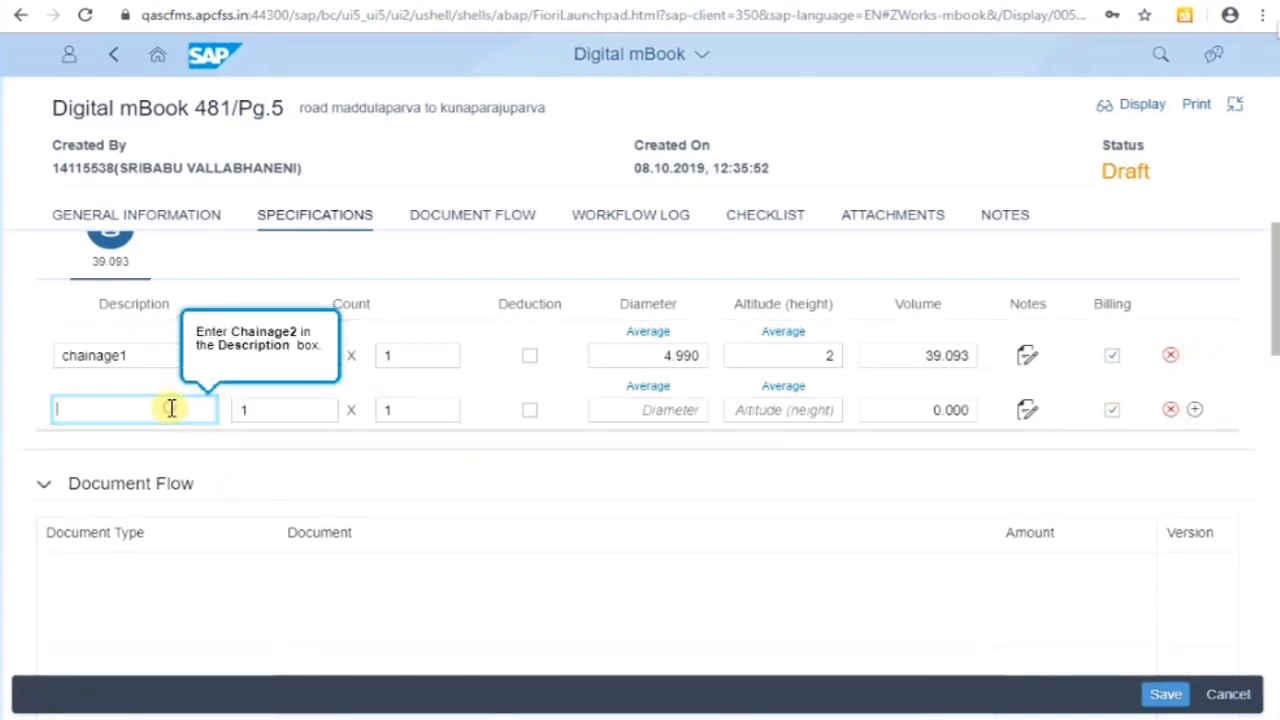
{"action": "type", "text": "chainage"}
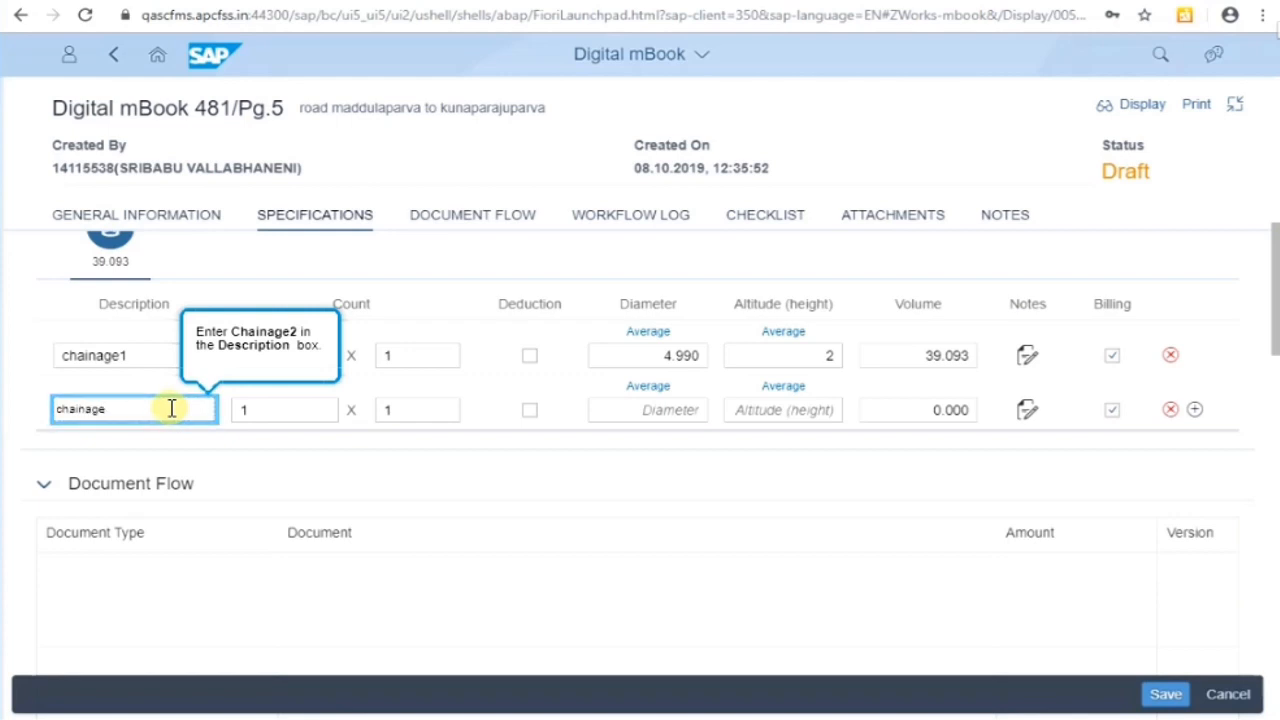
{"action": "type", "text": "2"}
{"action": "key", "text": "Tab"}
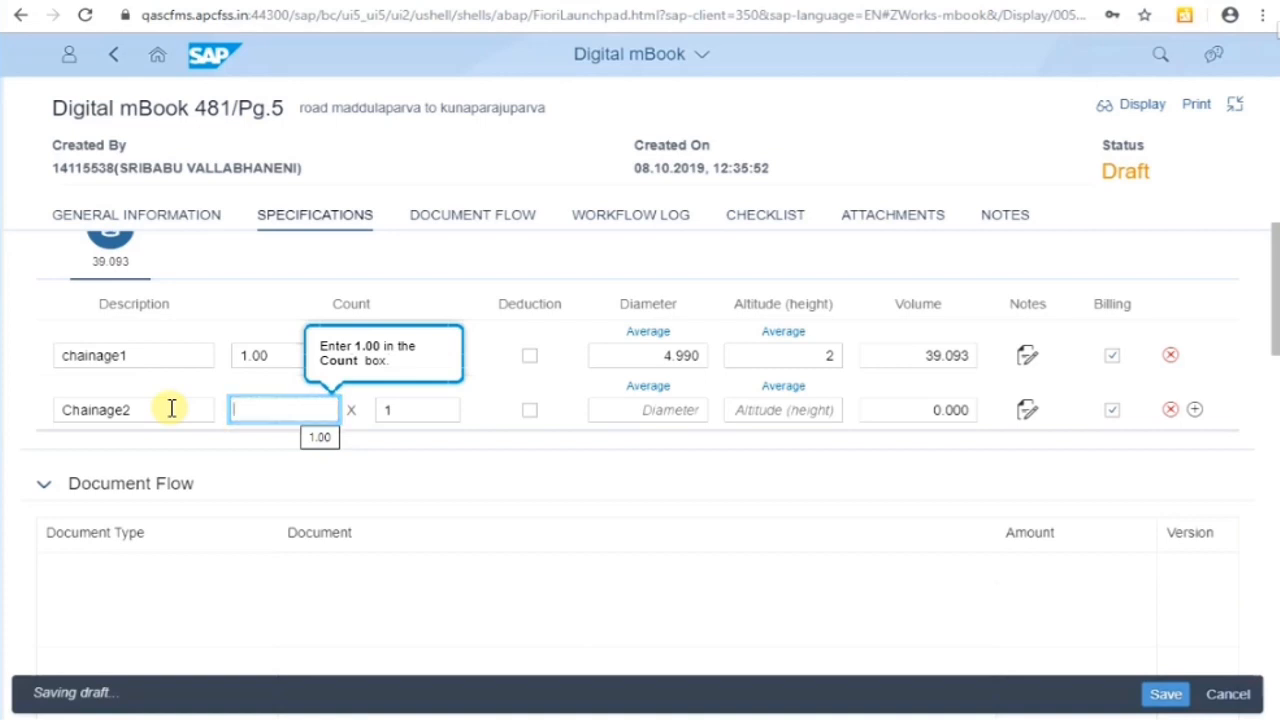
{"action": "type", "text": "1.00"}
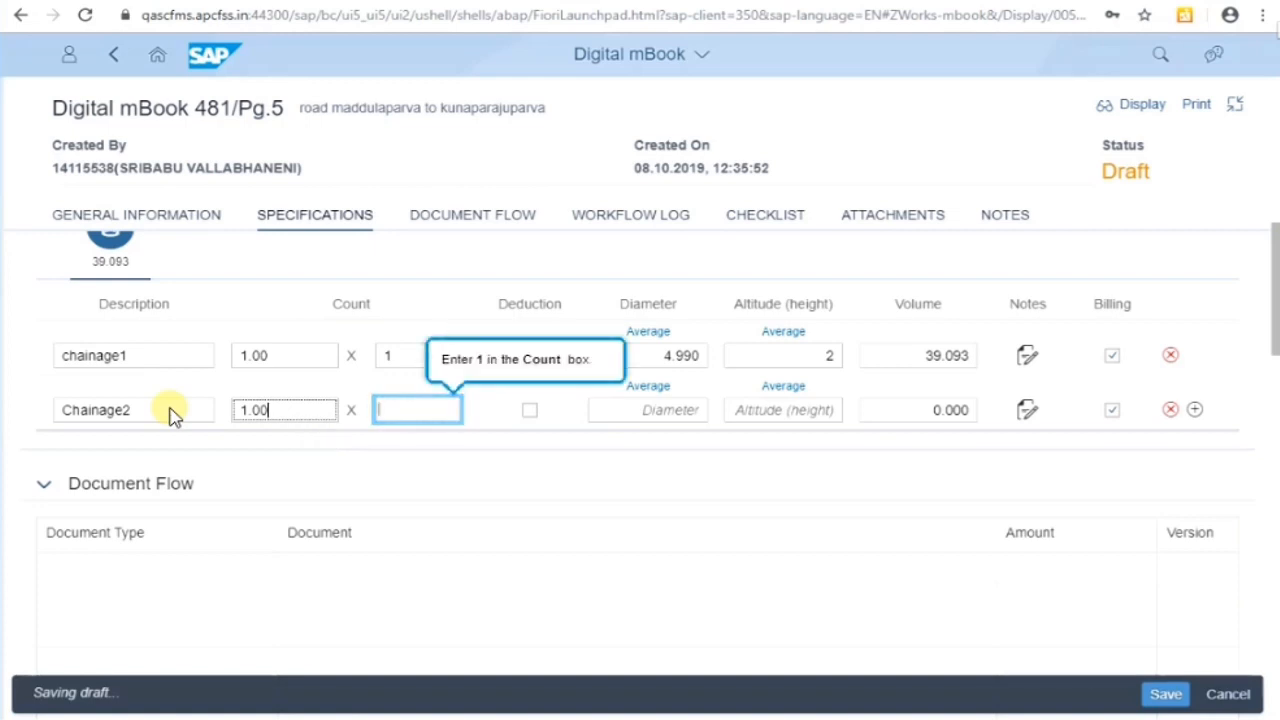
{"action": "type", "text": "1"}
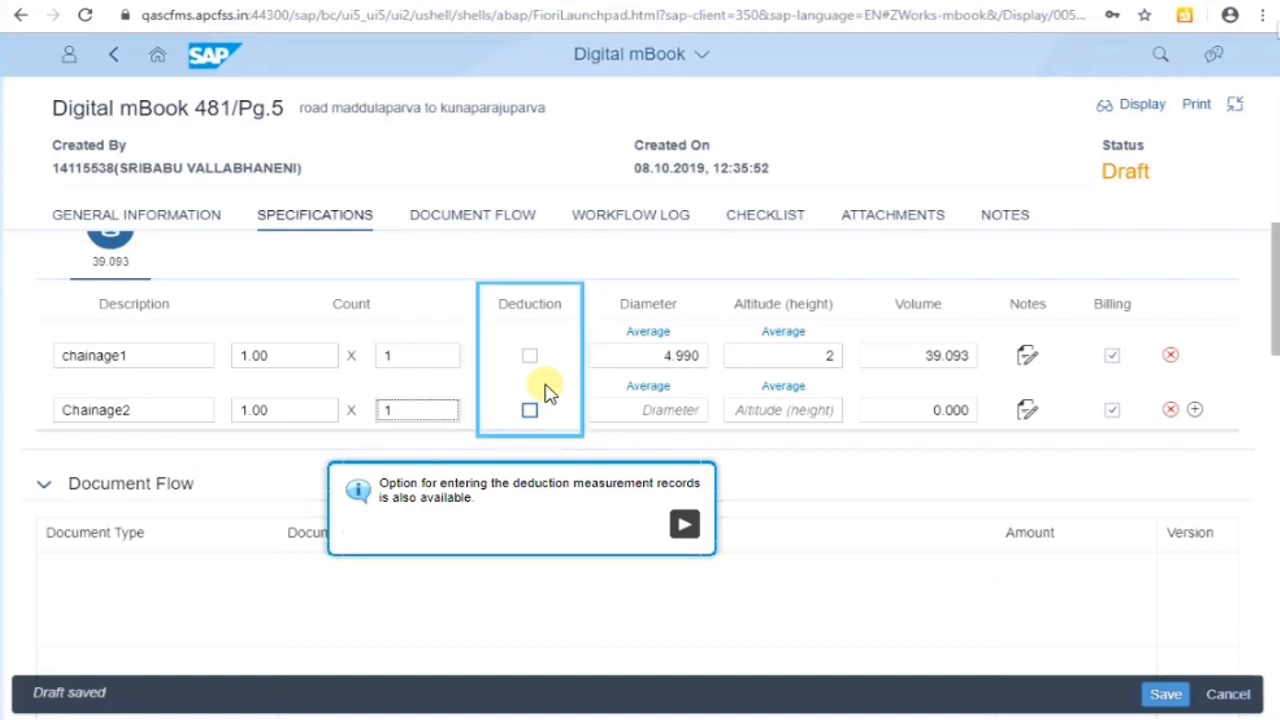
Mark the Chainage2 measurement as a deduction and set its diameter to 2 and altitude to 1.
{"action": "left_click", "coordinate": [684, 525]}
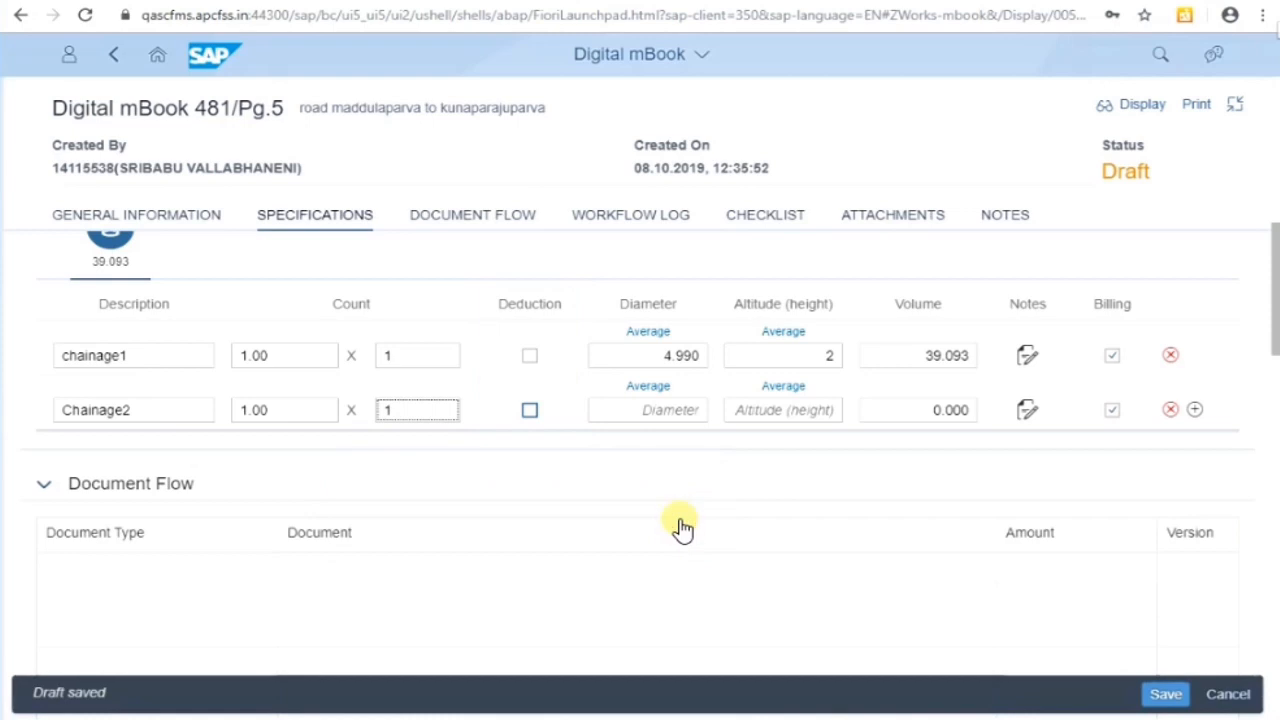
{"action": "left_click", "coordinate": [530, 411]}
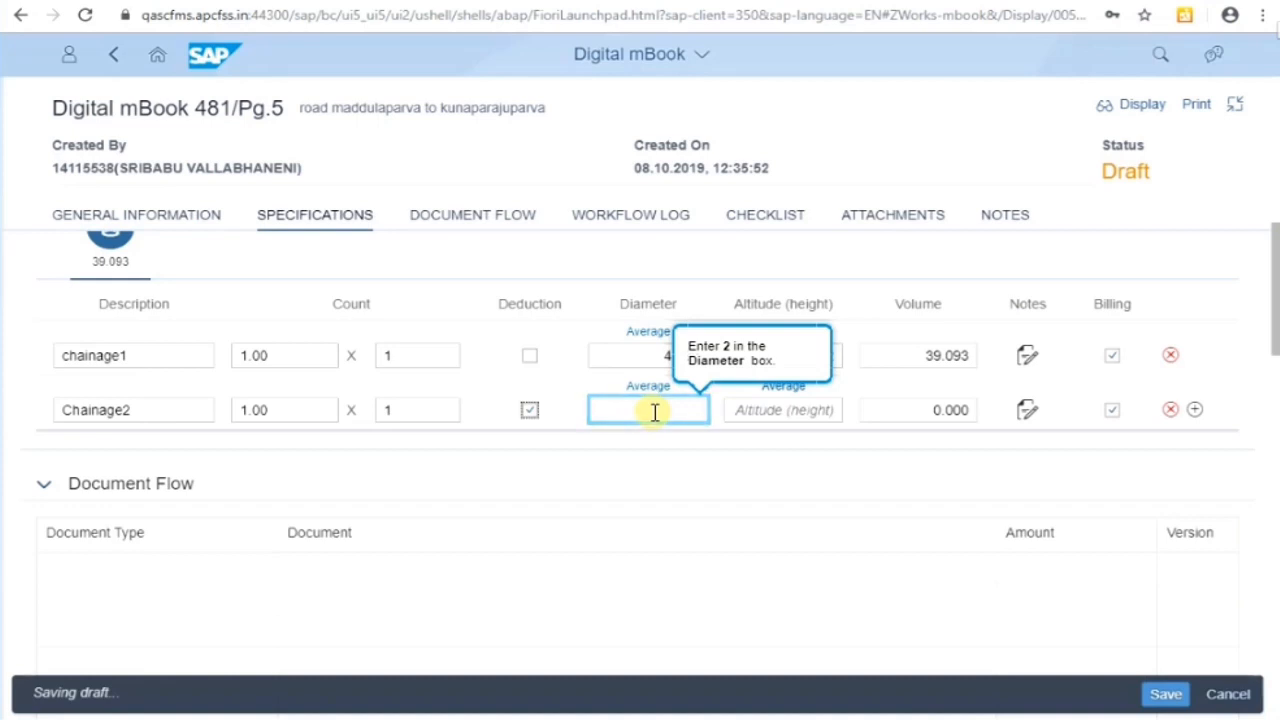
{"action": "type", "text": "2"}
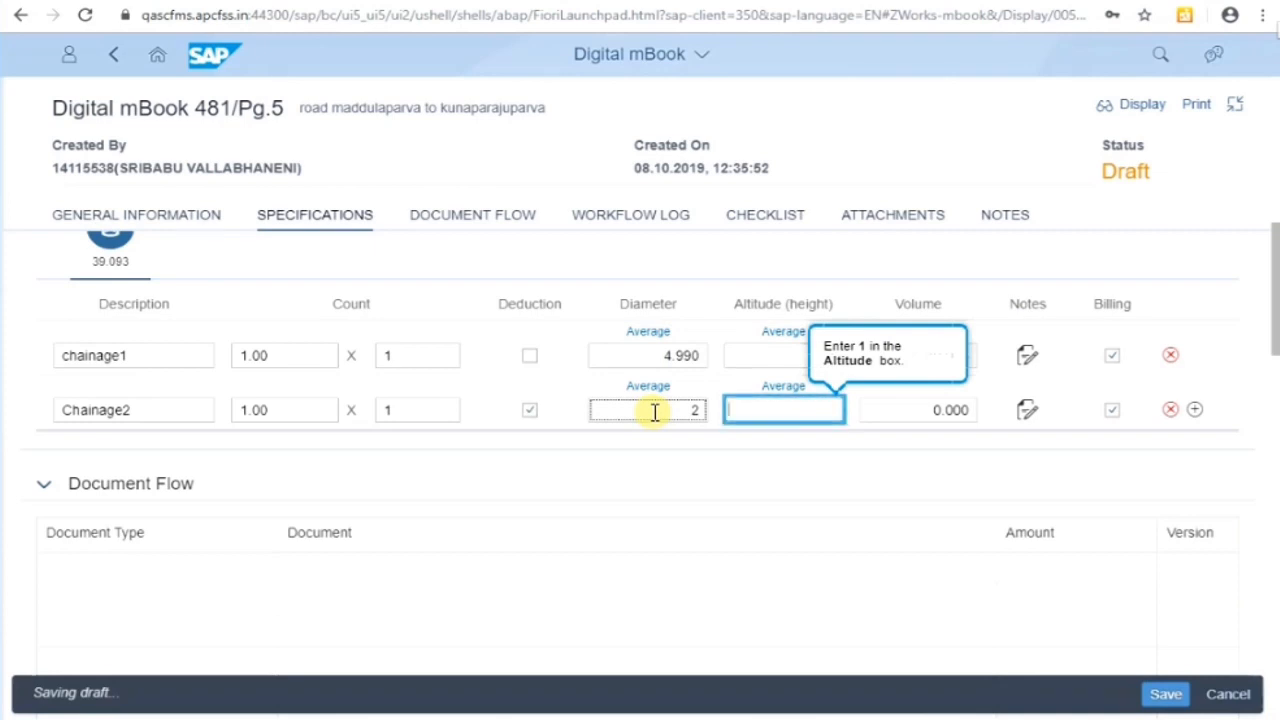
{"action": "type", "text": "1"}
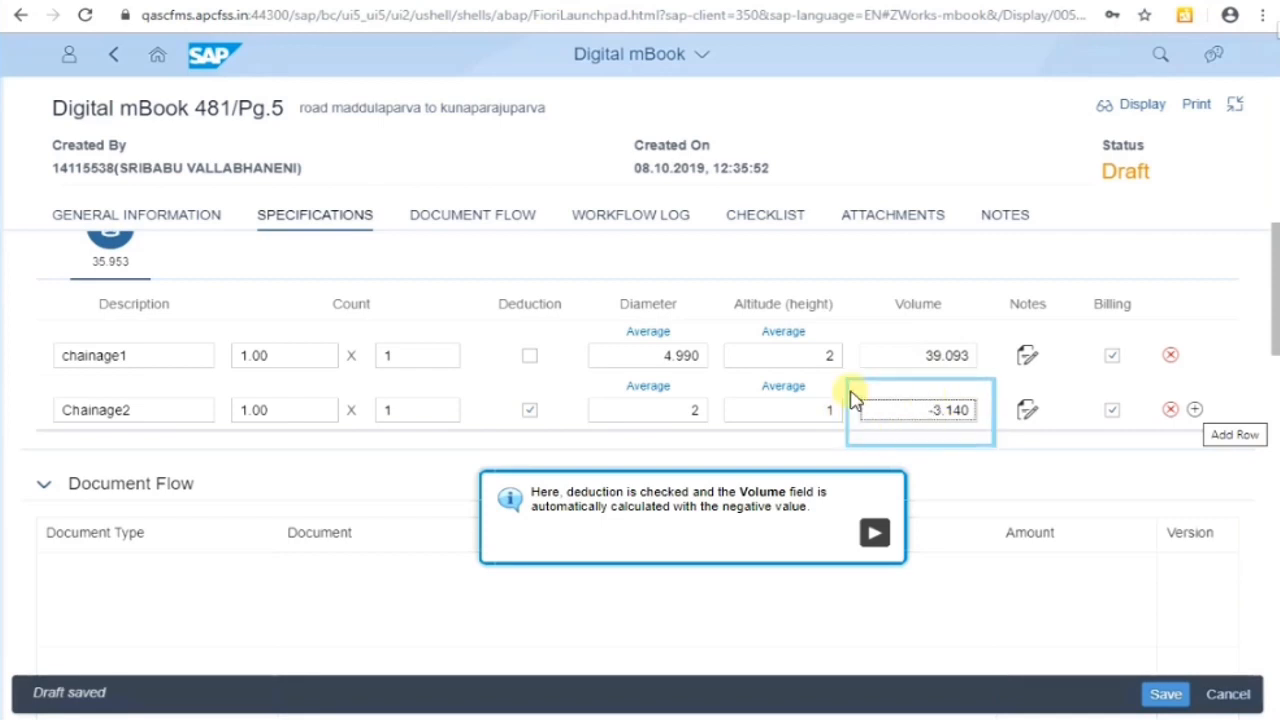
{"action": "left_click", "coordinate": [872, 537]}
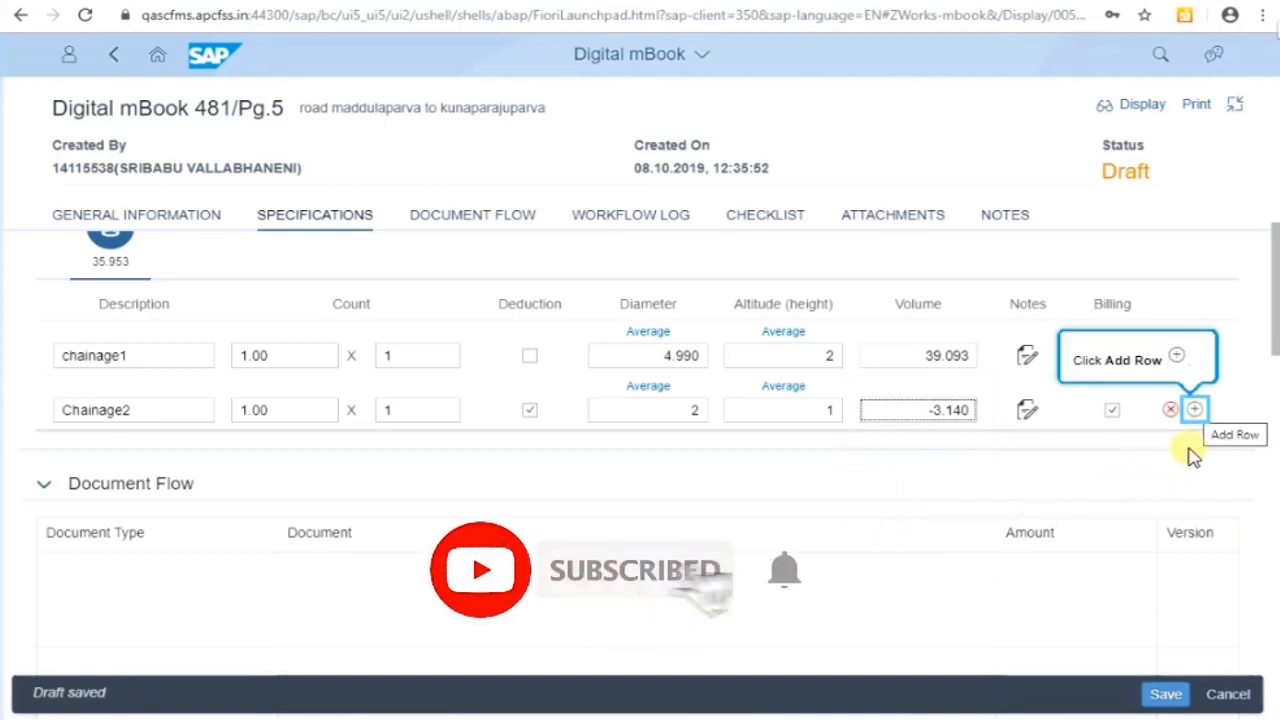
Add a third cylinder measurement row described as Chainage3 with a count of 1.00 x 1.
{"action": "left_click", "coordinate": [1196, 411]}
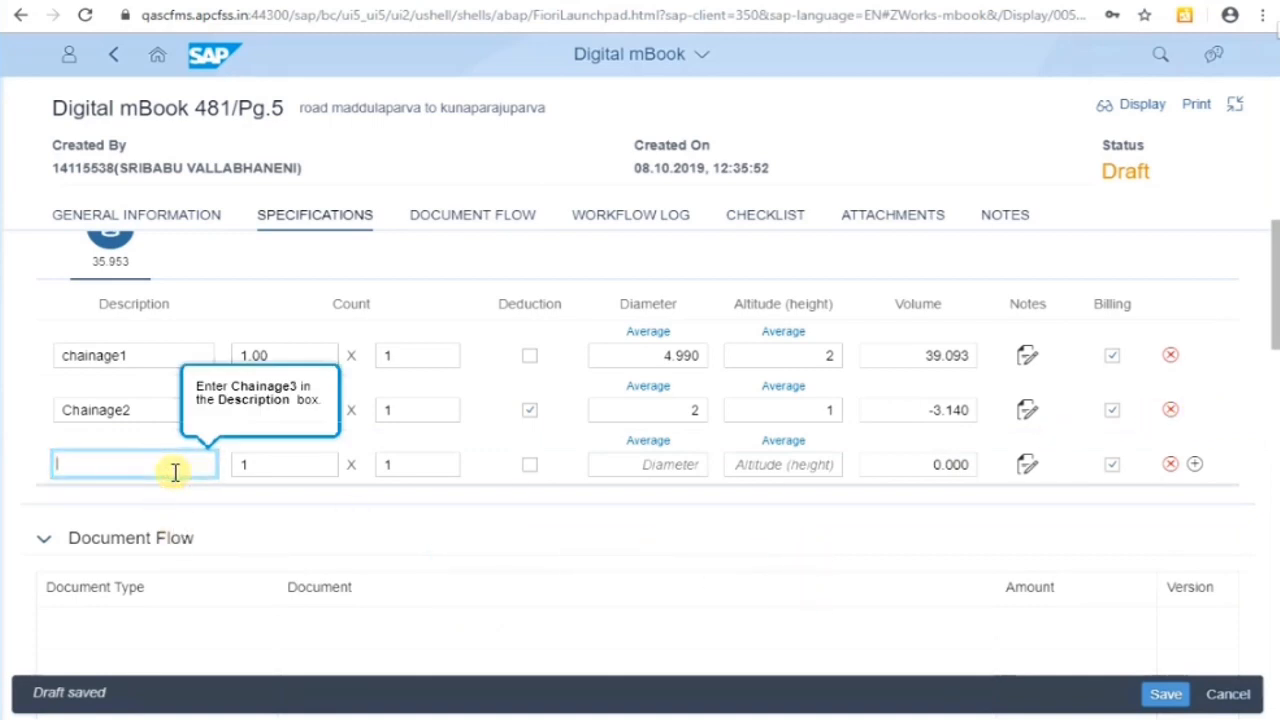
{"action": "type", "text": "chainage"}
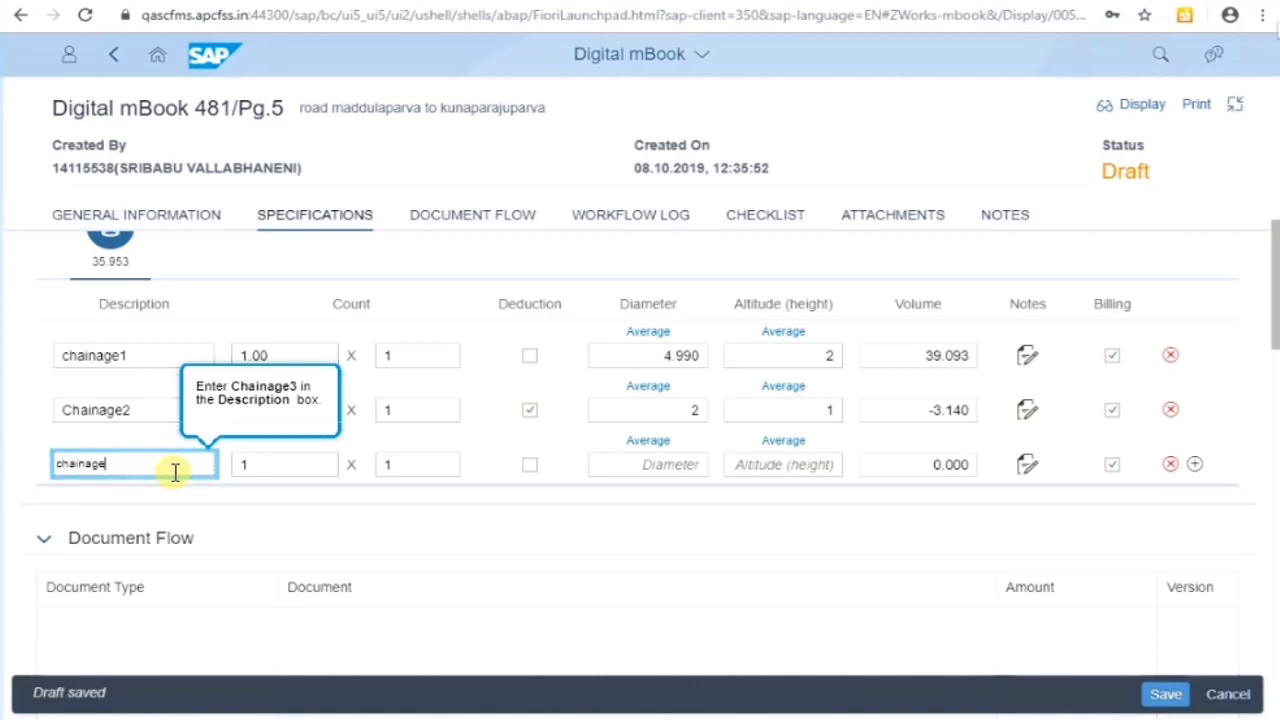
{"action": "type", "text": "3"}
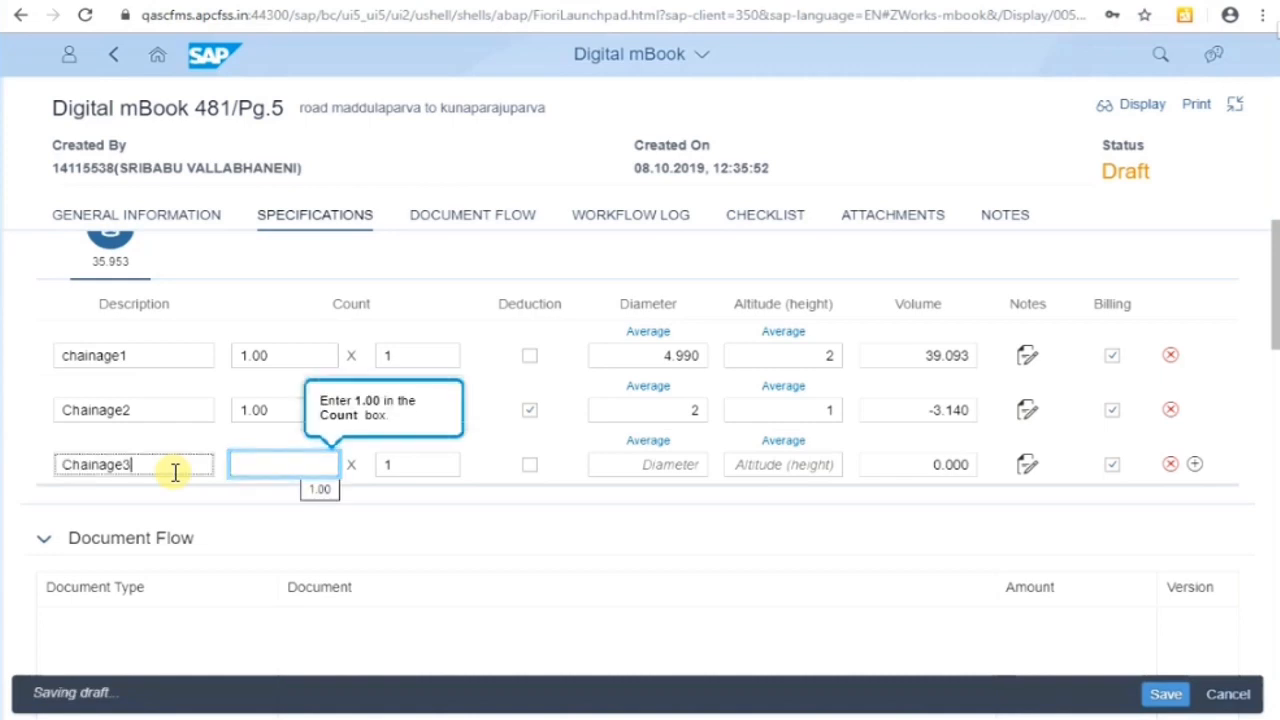
{"action": "type", "text": "1"}
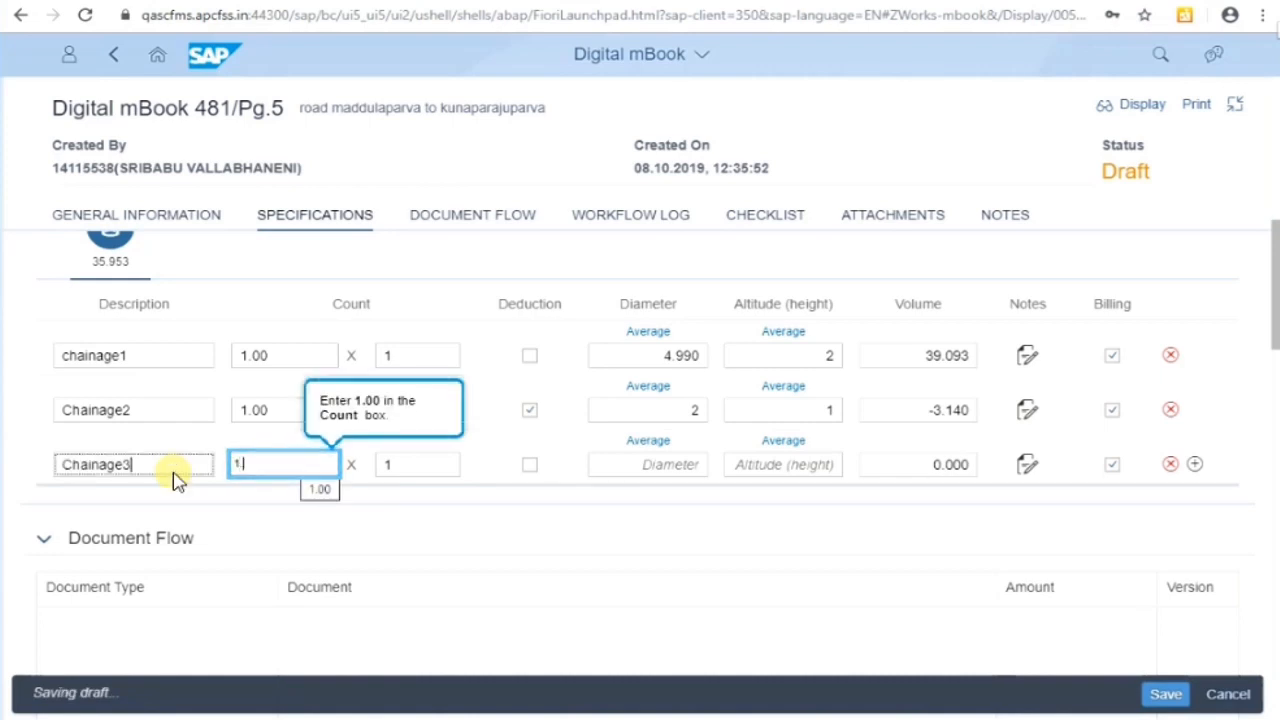
{"action": "type", "text": ".00"}
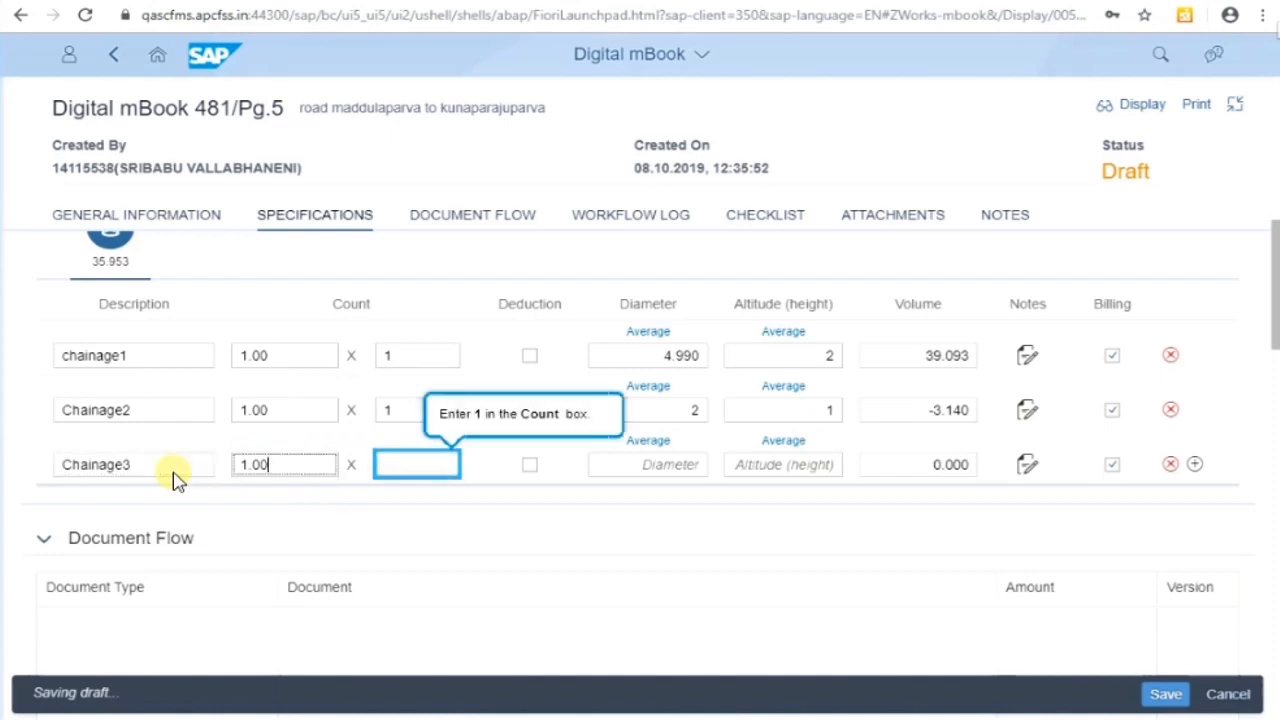
{"action": "type", "text": "1"}
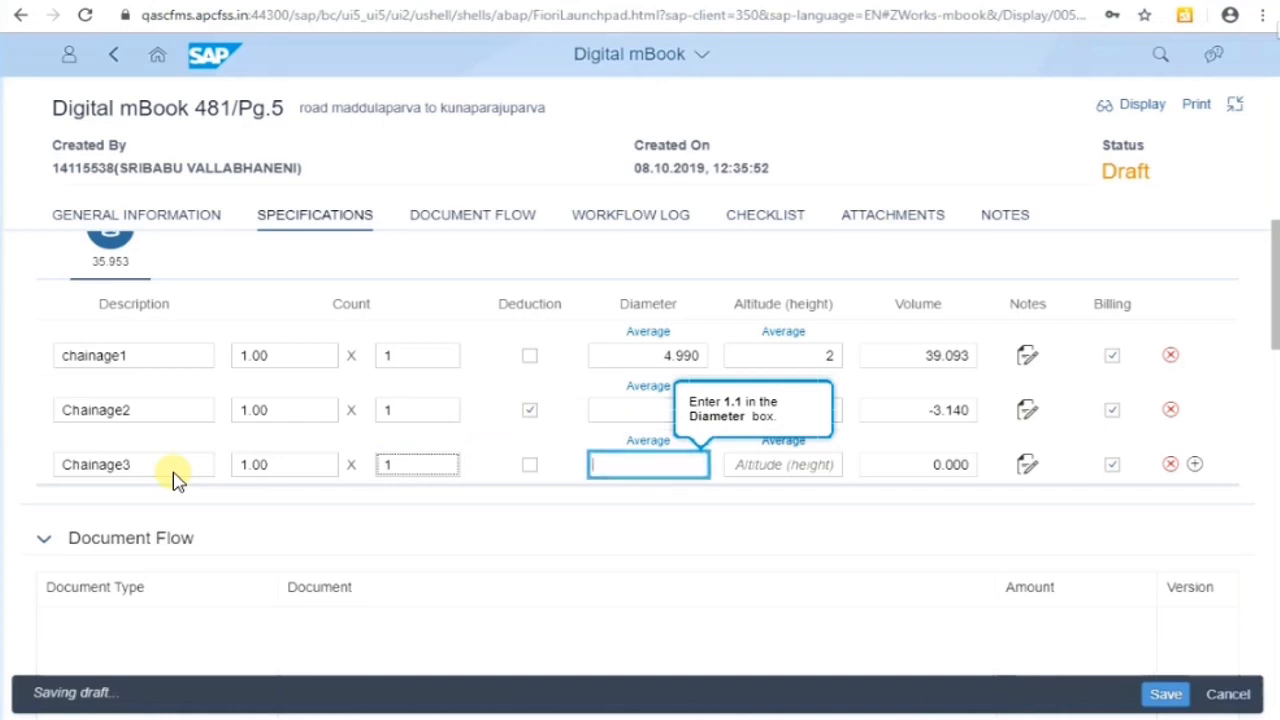
Set the Chainage3 measurement's diameter to 1.1 and altitude to 0.5.
{"action": "type", "text": "1.1"}
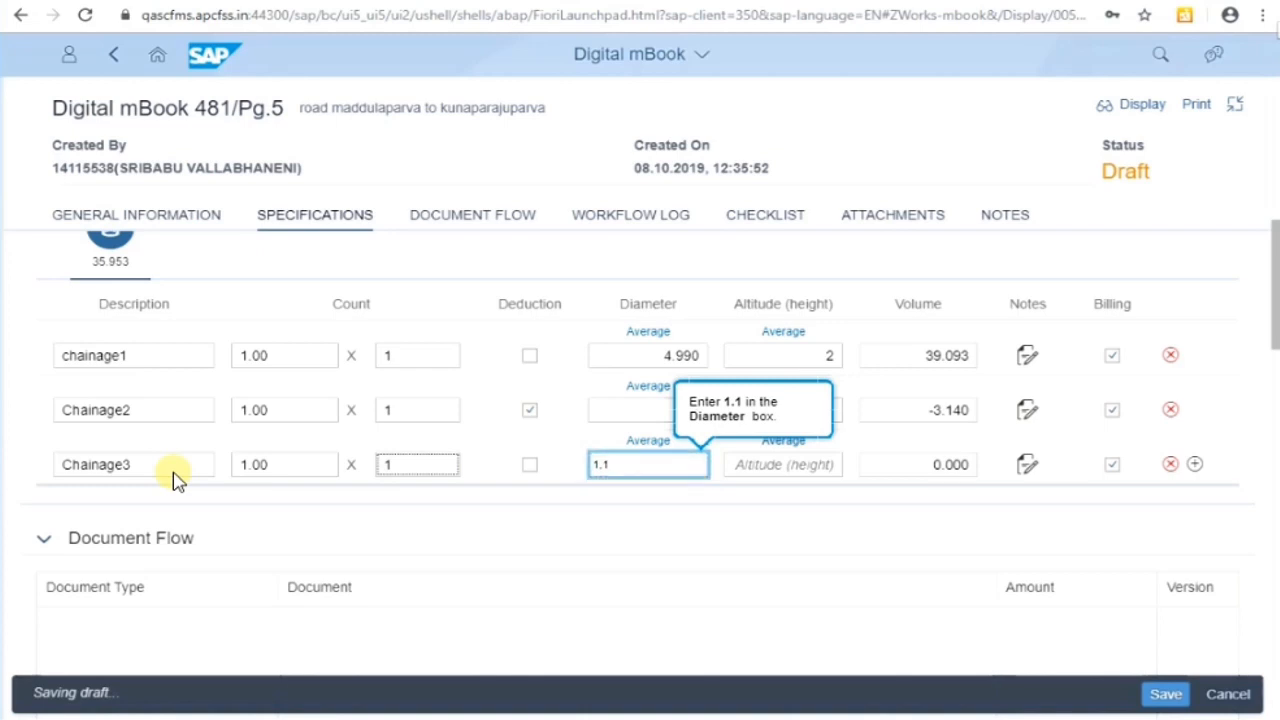
{"action": "left_click", "coordinate": [650, 508]}
{"action": "left_click", "coordinate": [924, 355]}
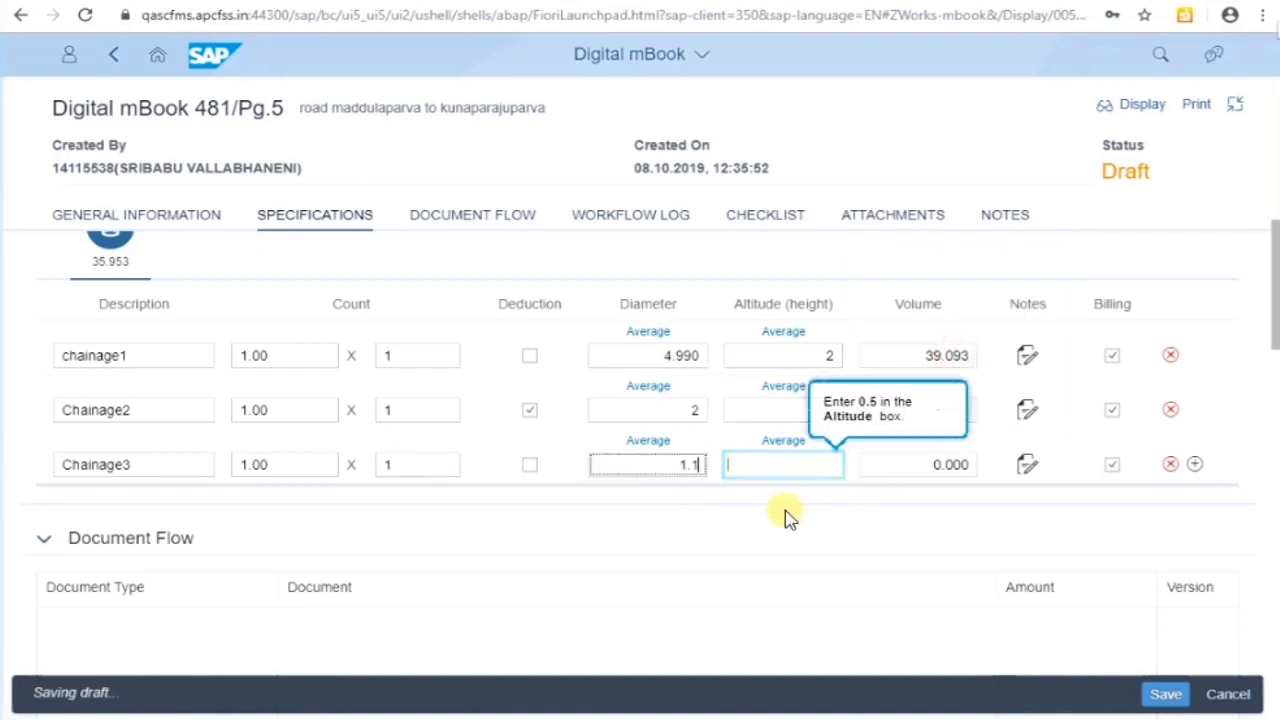
{"action": "type", "text": "0.5"}
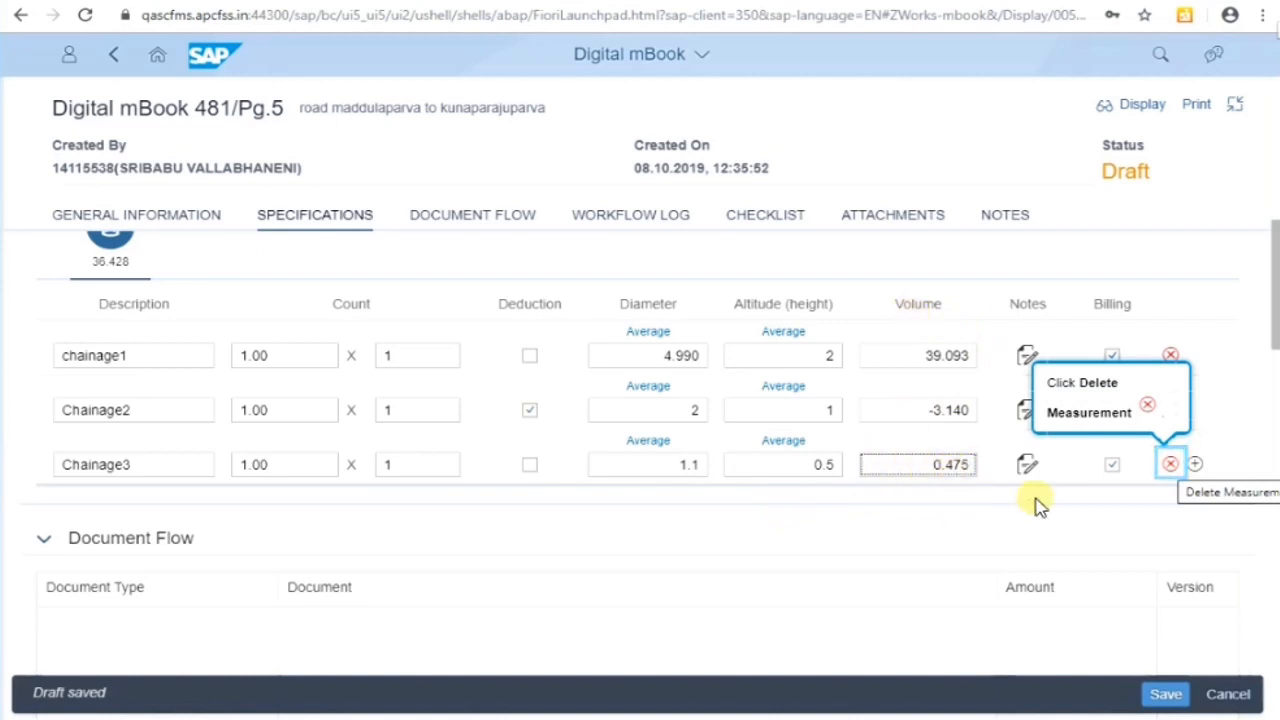
Delete the Chainage3 measurement row and confirm the deletion.
{"action": "left_click", "coordinate": [1169, 466]}
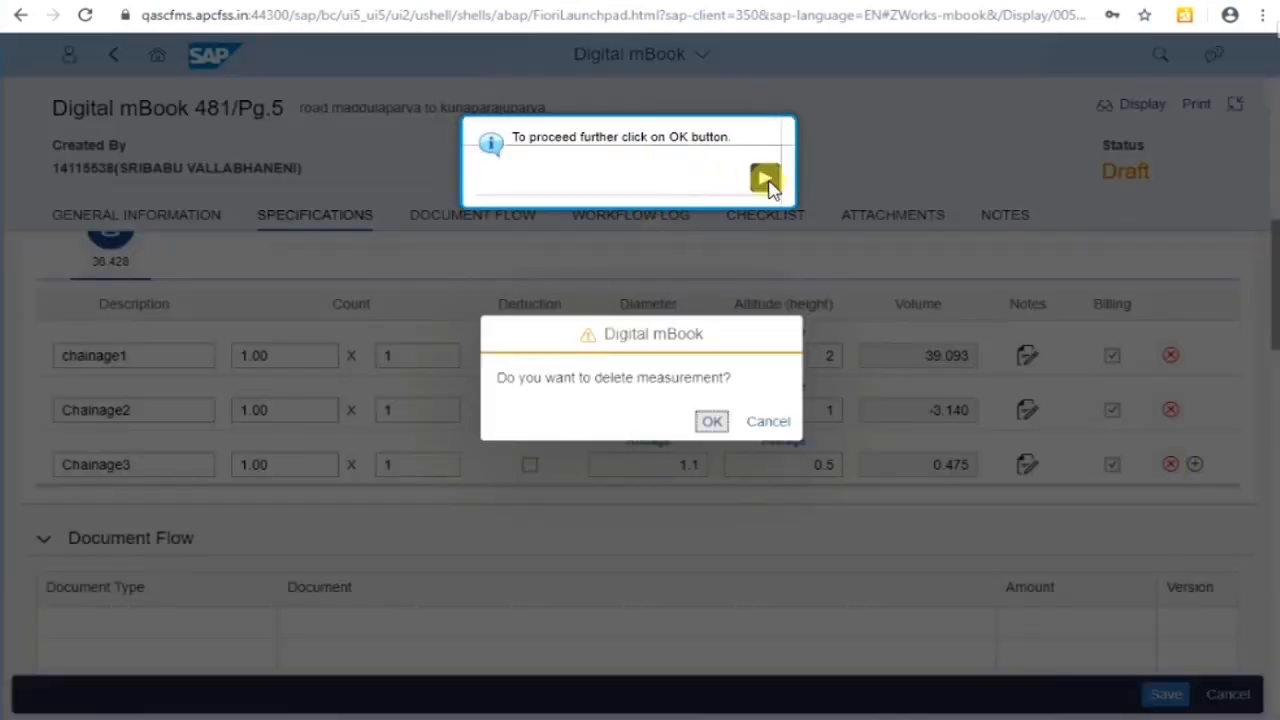
{"action": "left_click", "coordinate": [766, 181]}
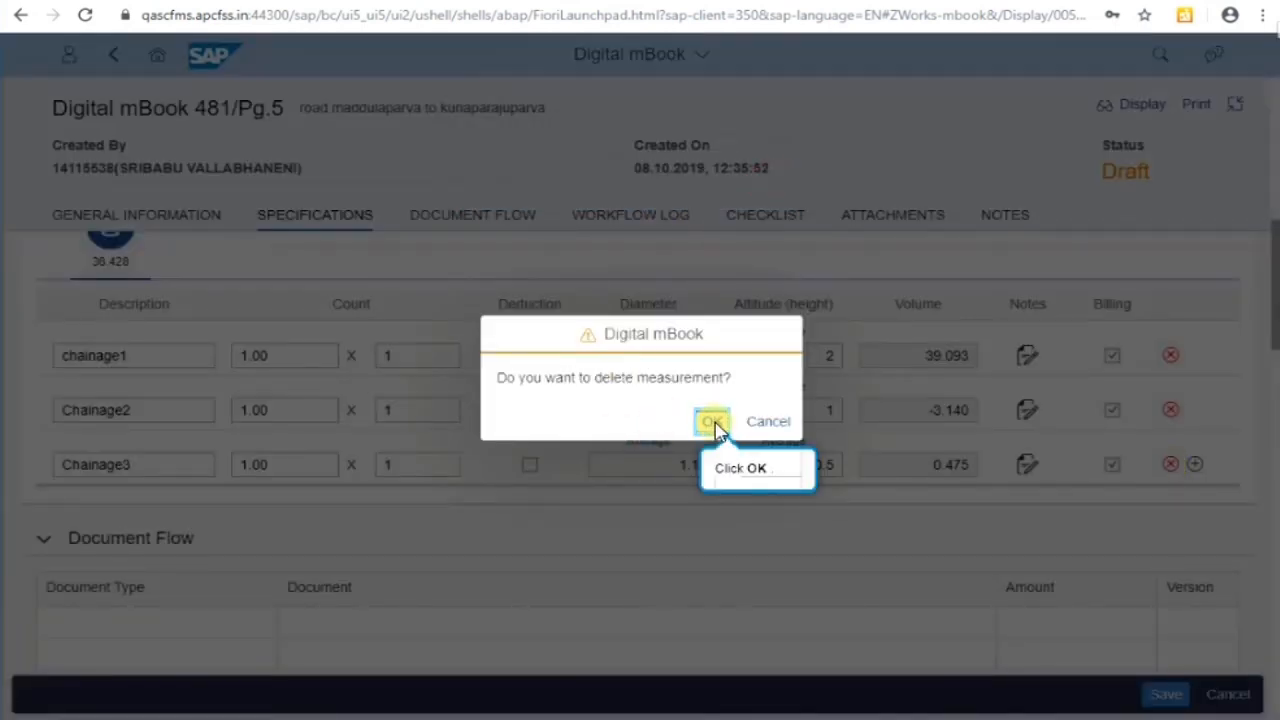
{"action": "left_click", "coordinate": [714, 423]}
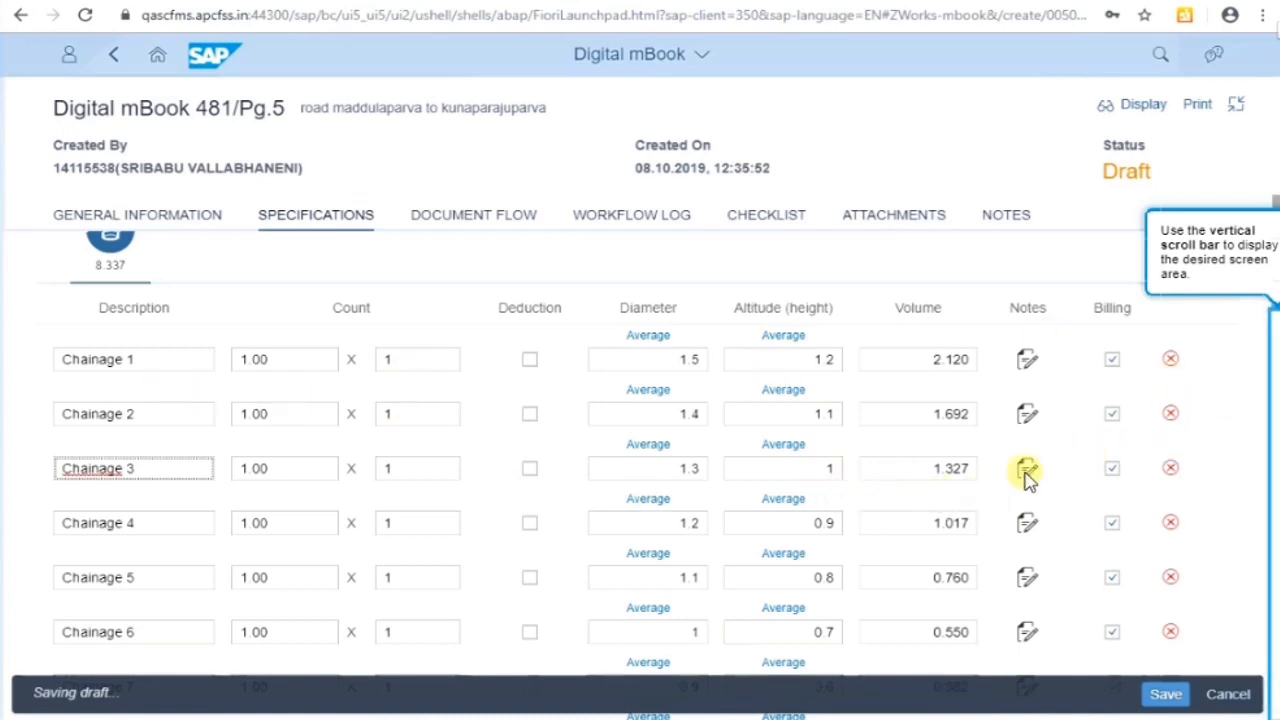
Add the agreement specification RBR-STLC-2-4 to the mBook as a second specification.
{"action": "left_click", "coordinate": [1276, 441]}
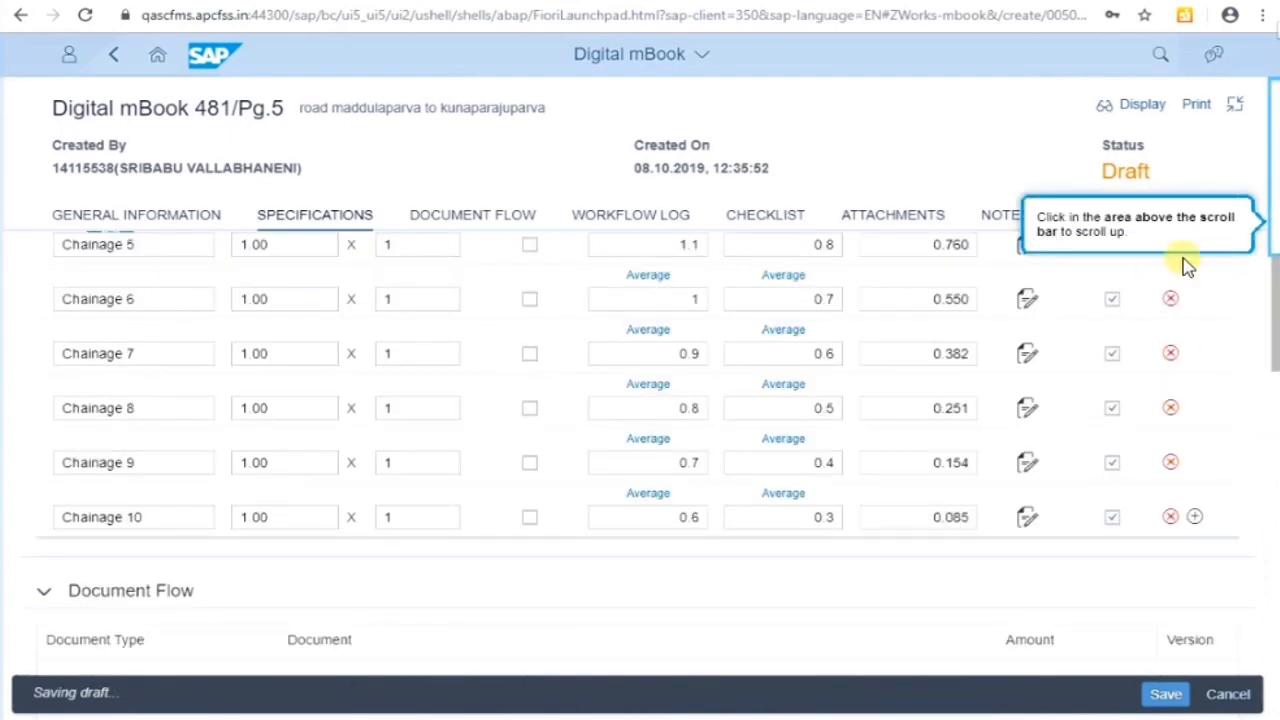
{"action": "left_click", "coordinate": [1275, 222]}
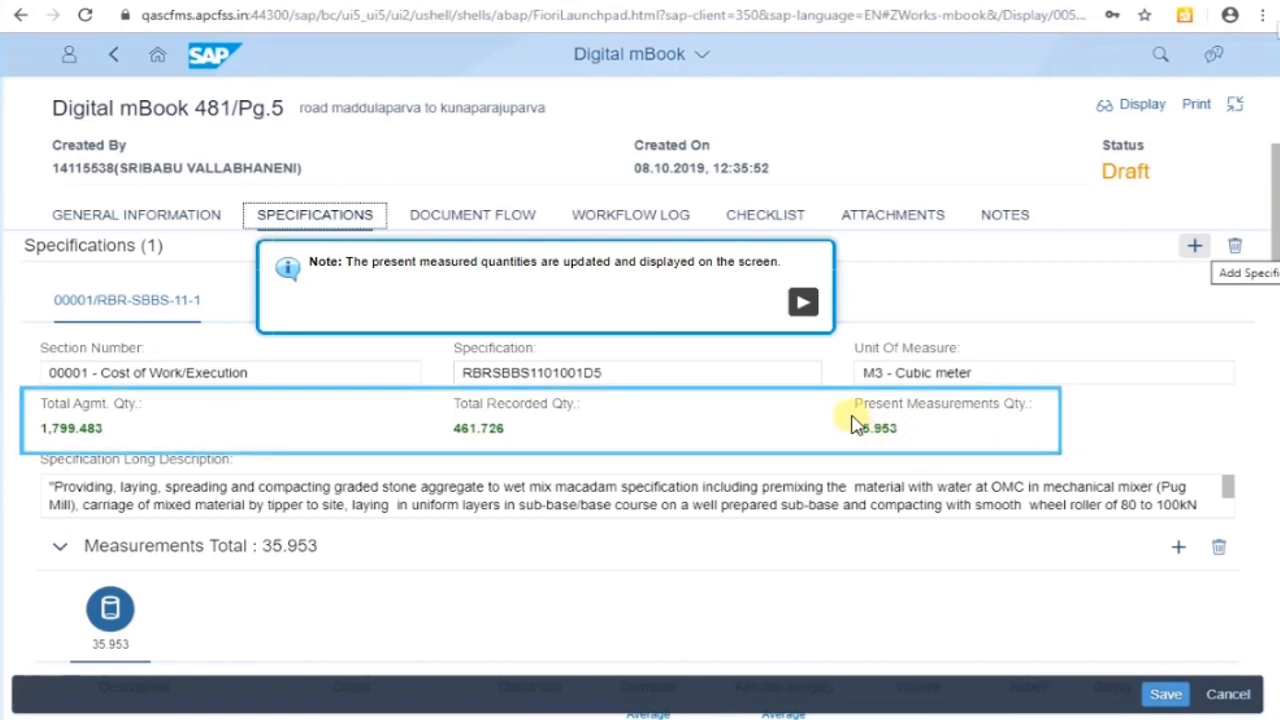
{"action": "left_click", "coordinate": [804, 305]}
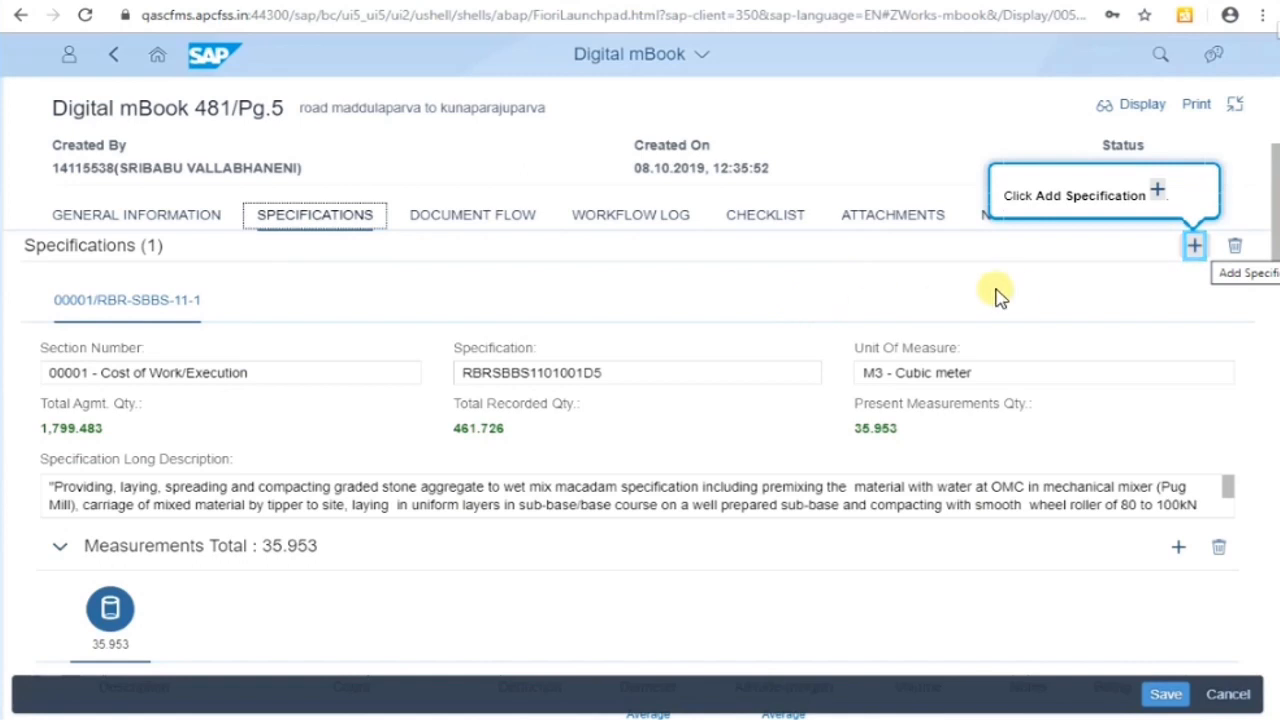
{"action": "left_click", "coordinate": [1199, 250]}
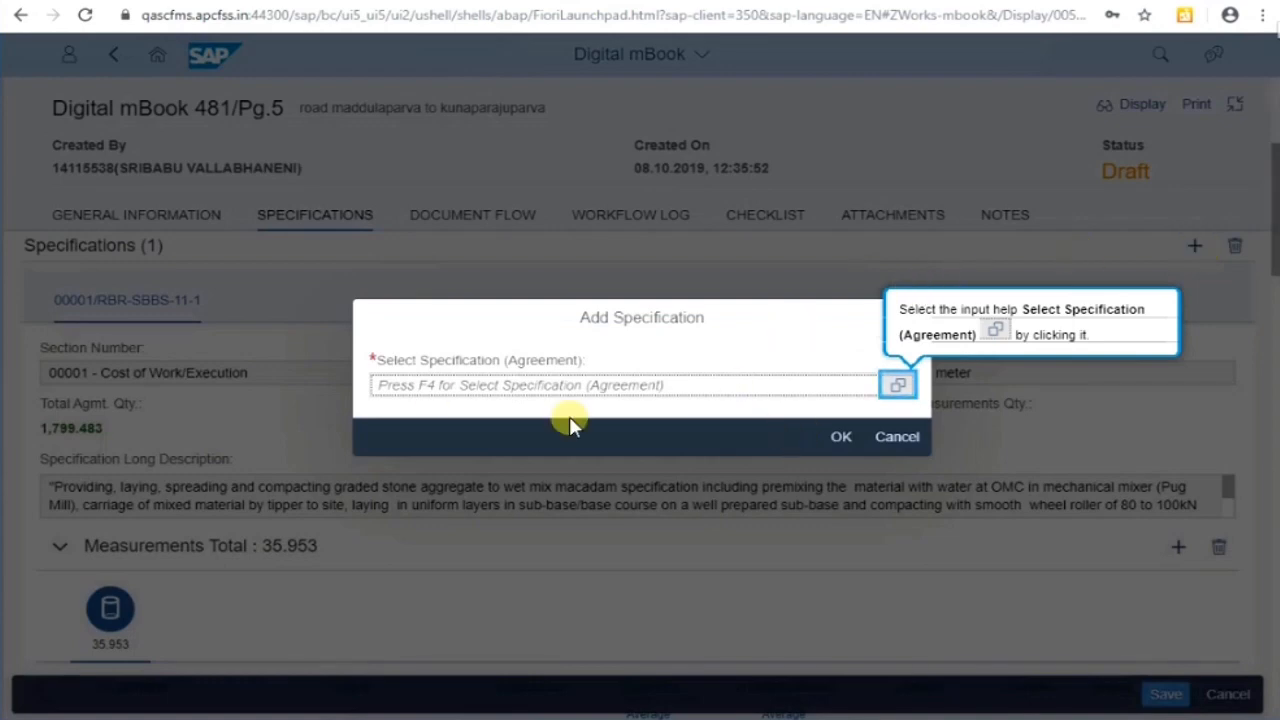
{"action": "left_click", "coordinate": [898, 393]}
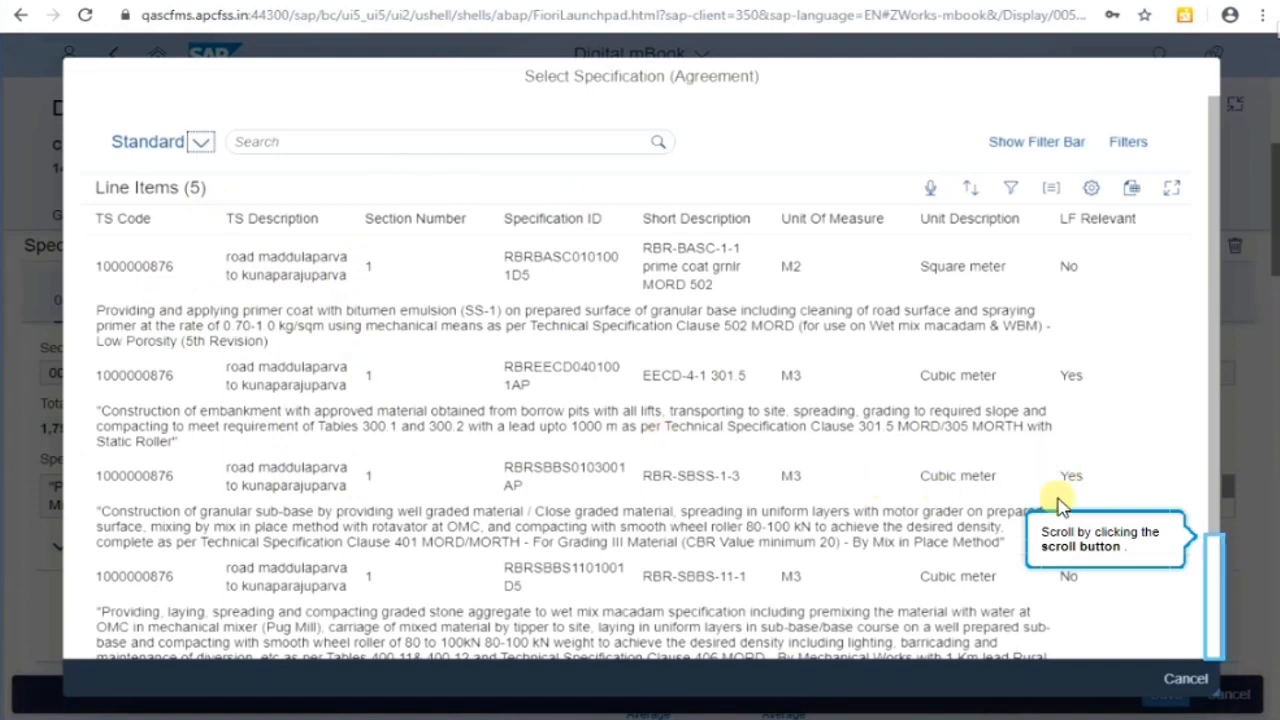
{"action": "left_click", "coordinate": [1216, 584]}
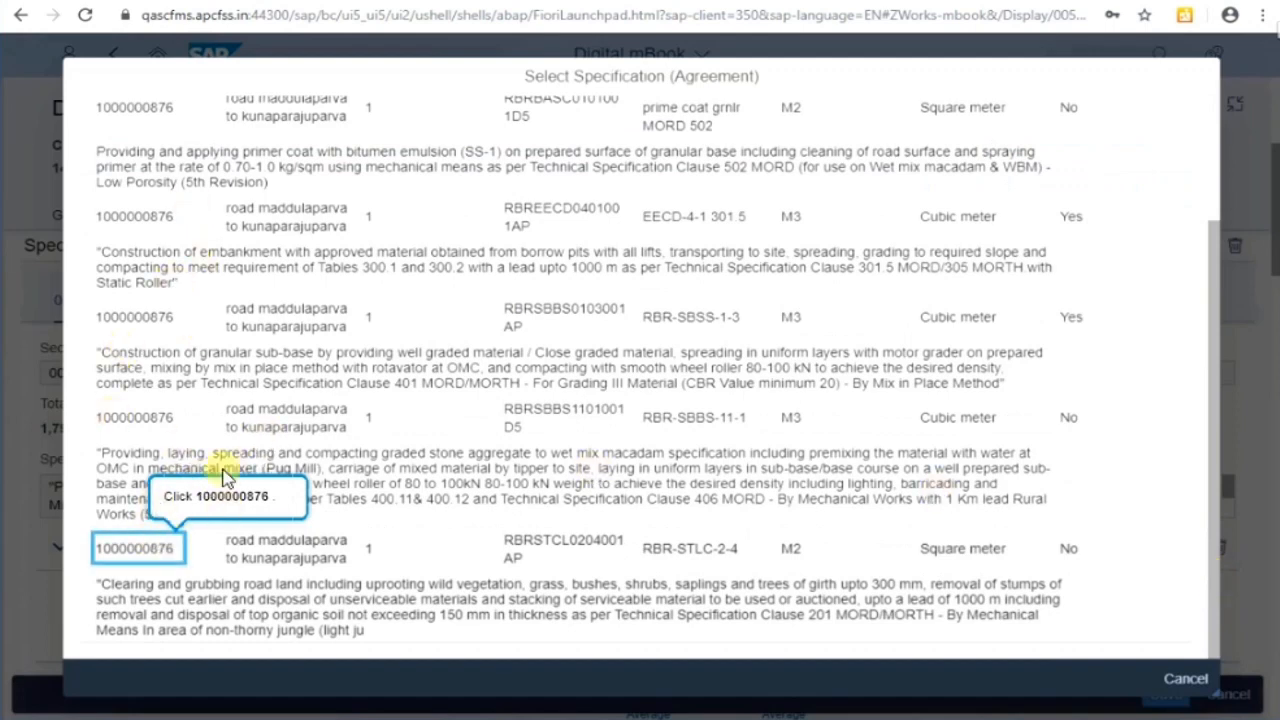
{"action": "left_click", "coordinate": [148, 556]}
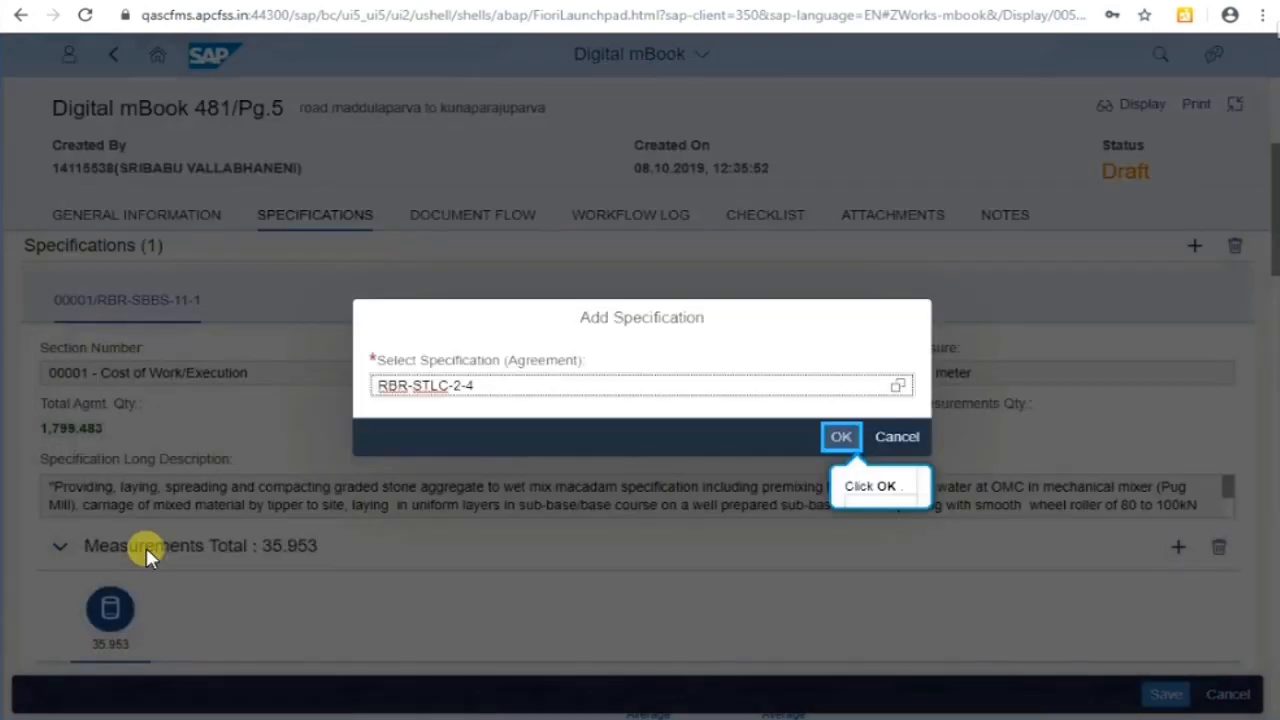
{"action": "left_click", "coordinate": [841, 438]}
{"action": "left_click", "coordinate": [841, 437]}
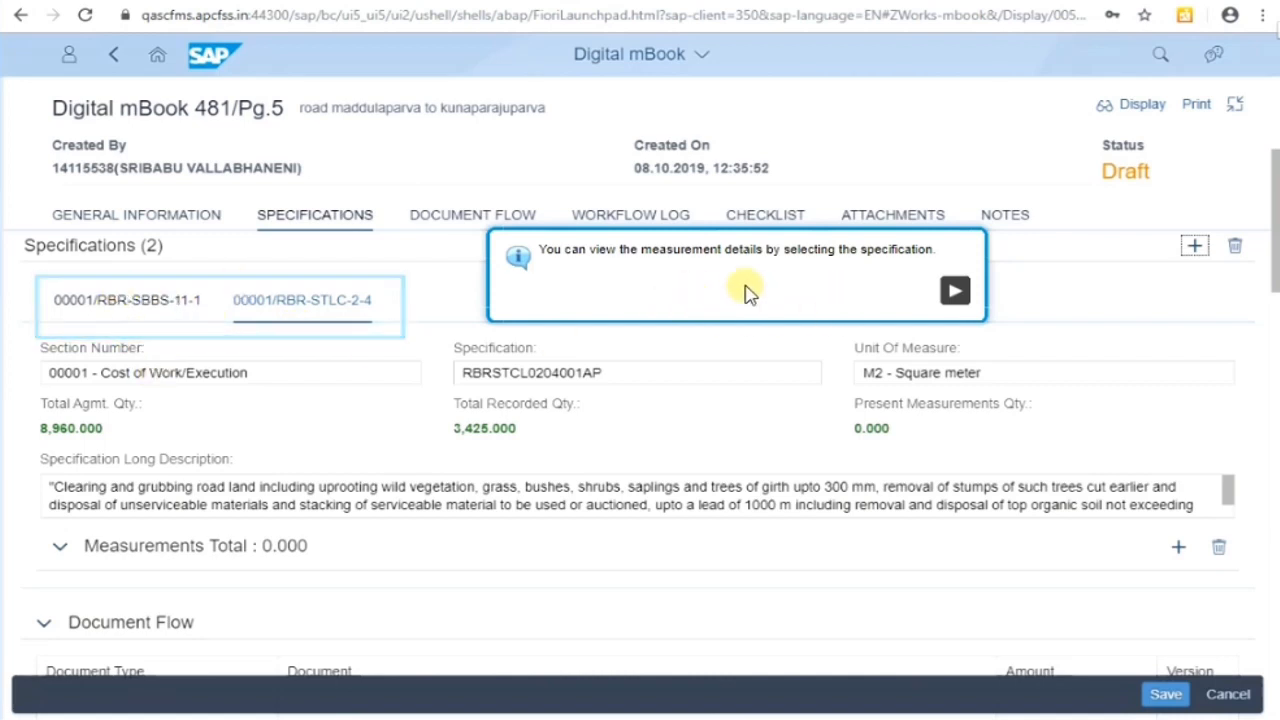
View the measurement details of specification 00001/RBR-SBBS-11-1, and return to 00001/RBR-STLC-2-4.
{"action": "left_click", "coordinate": [955, 292]}
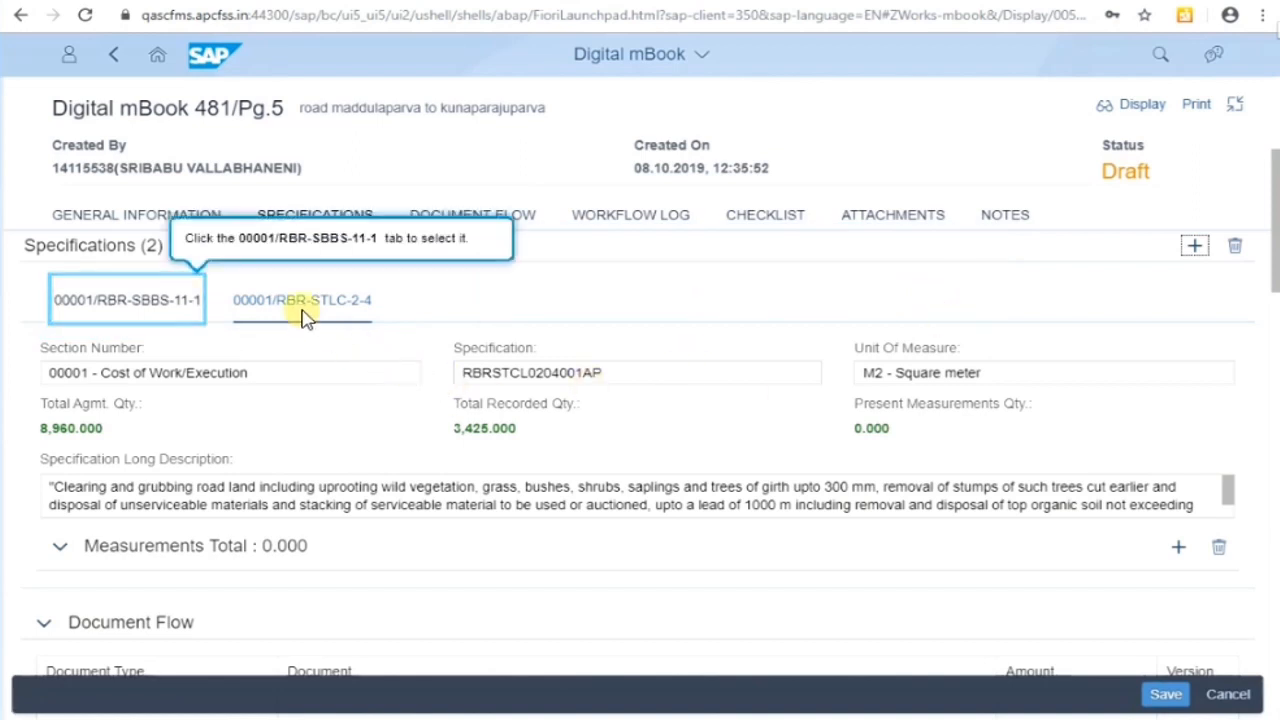
{"action": "left_click", "coordinate": [113, 302]}
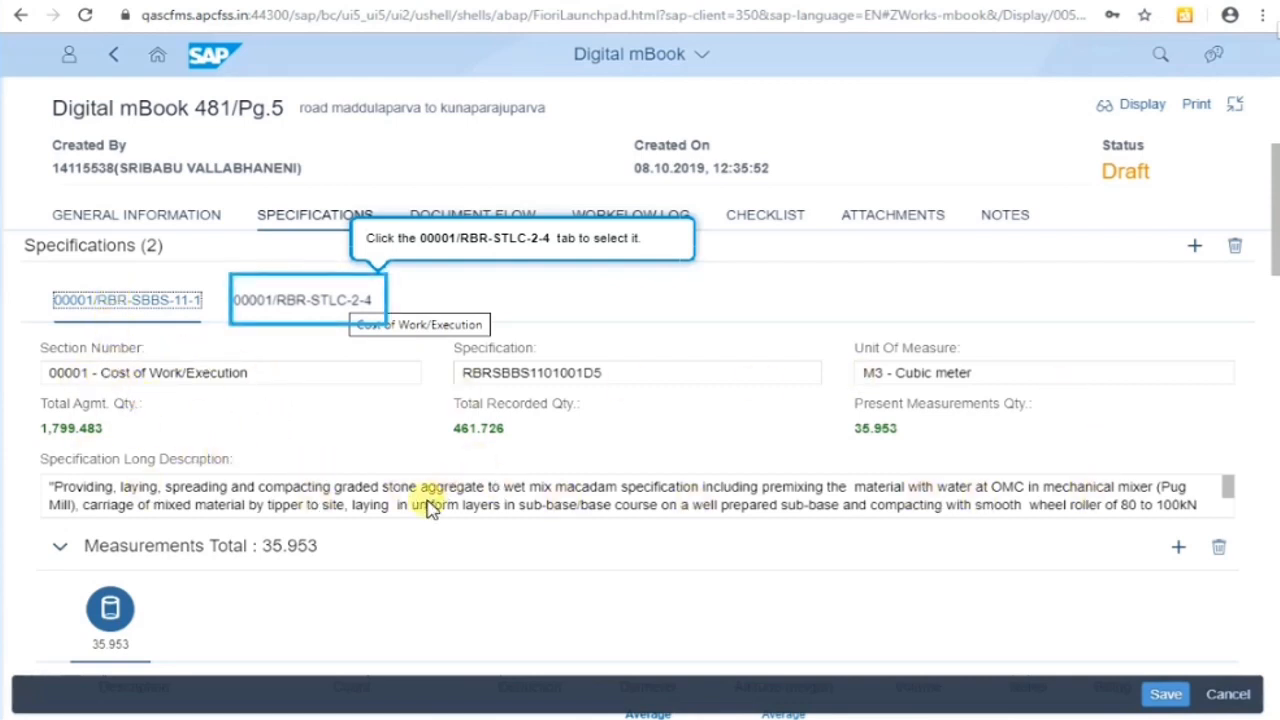
{"action": "left_click", "coordinate": [352, 302]}
{"action": "left_click", "coordinate": [352, 302]}
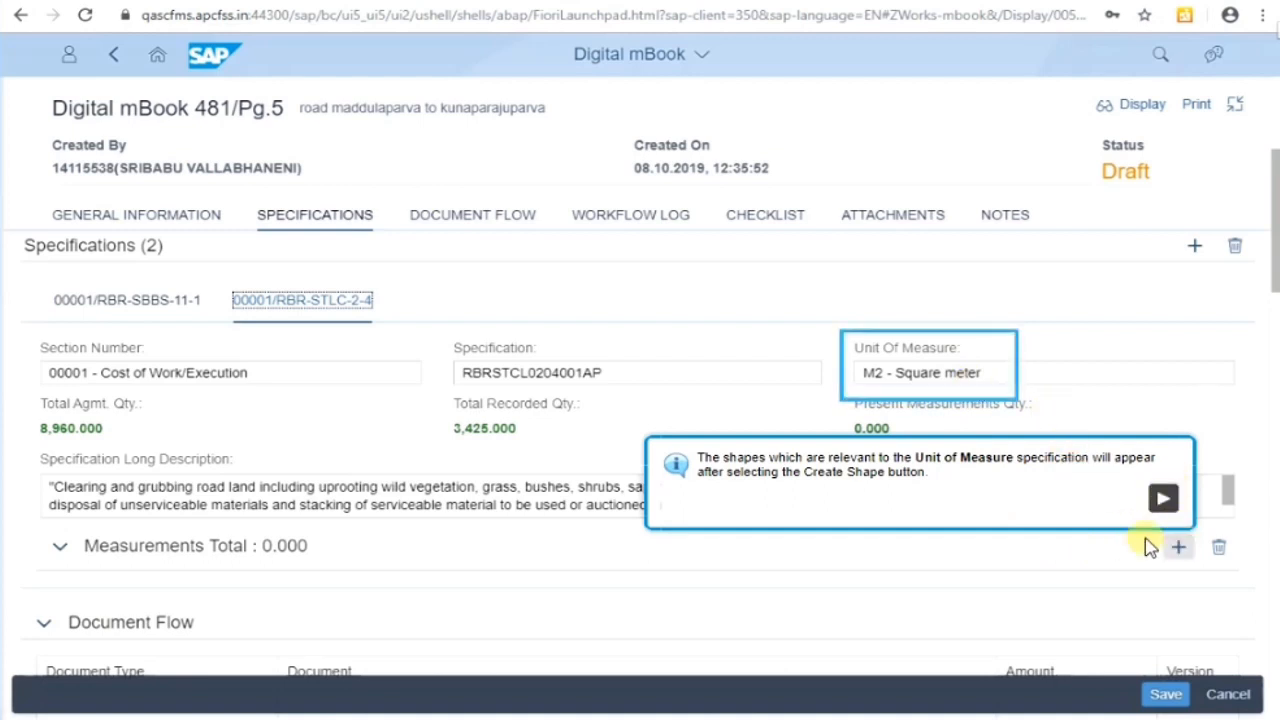
Create a Square measurement shape for specification 00001/RBR-STLC-2-4.
{"action": "left_click", "coordinate": [1164, 498]}
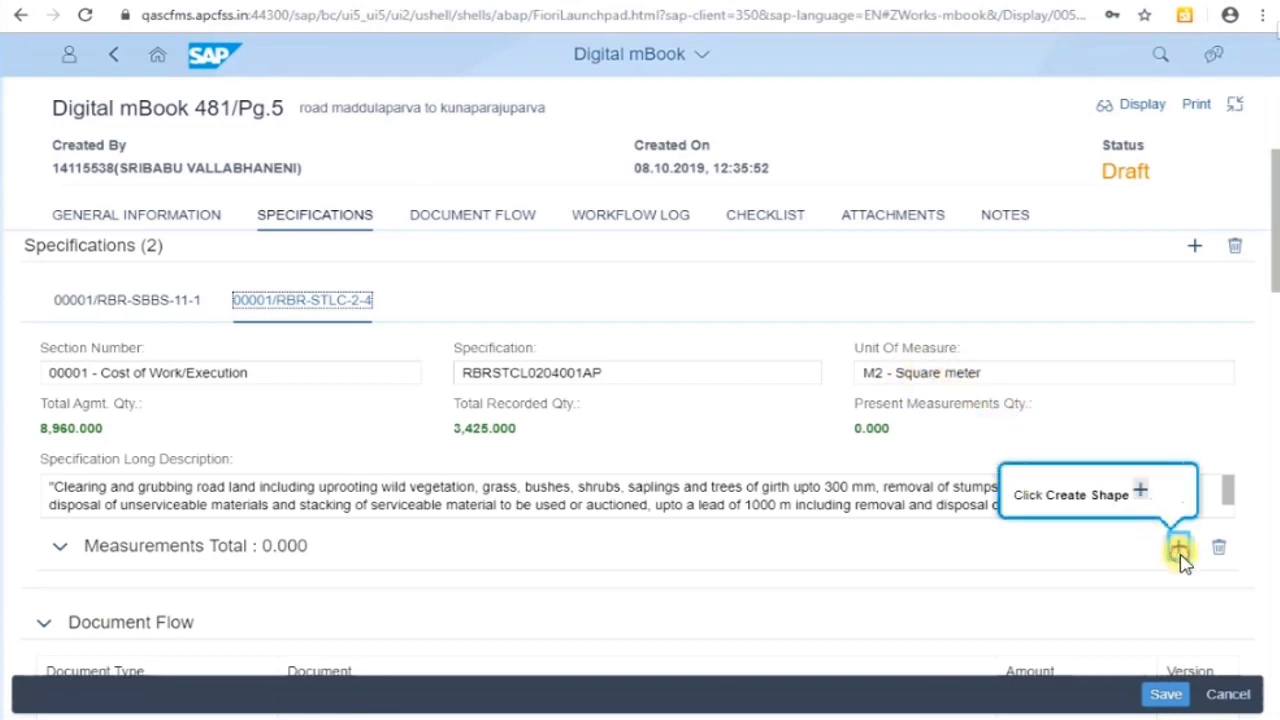
{"action": "left_click", "coordinate": [1179, 550]}
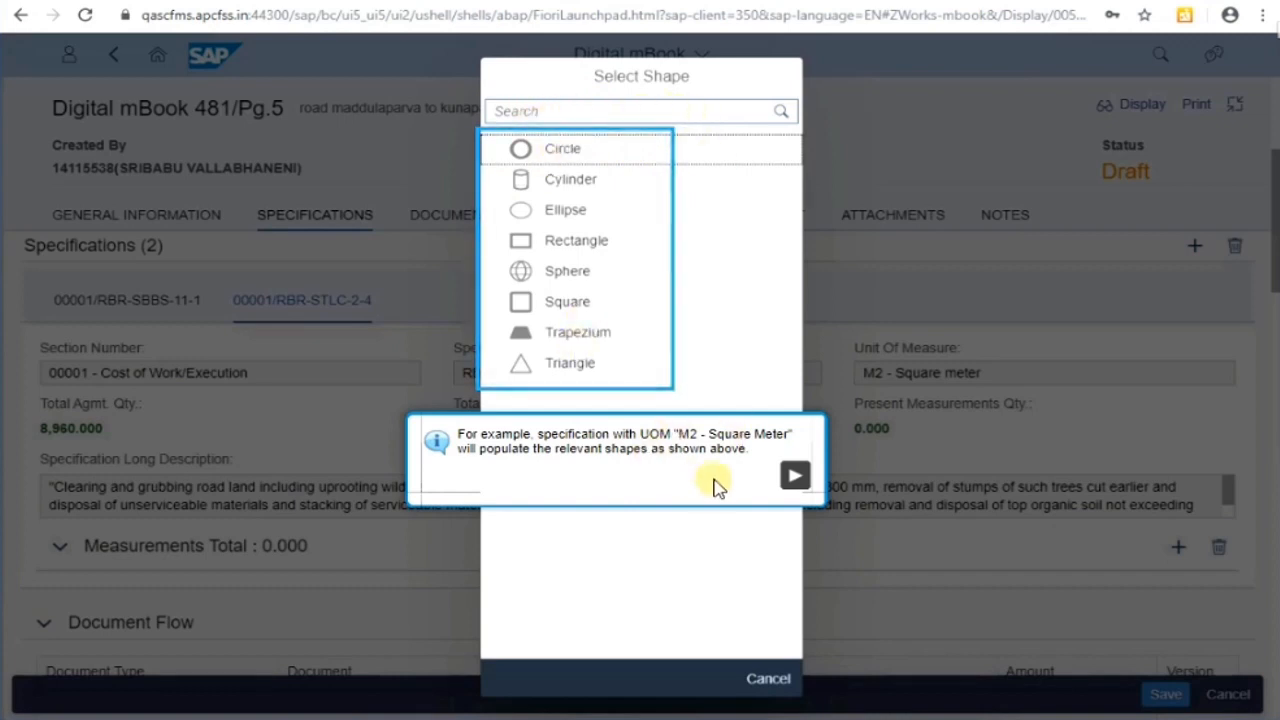
{"action": "left_click", "coordinate": [795, 481]}
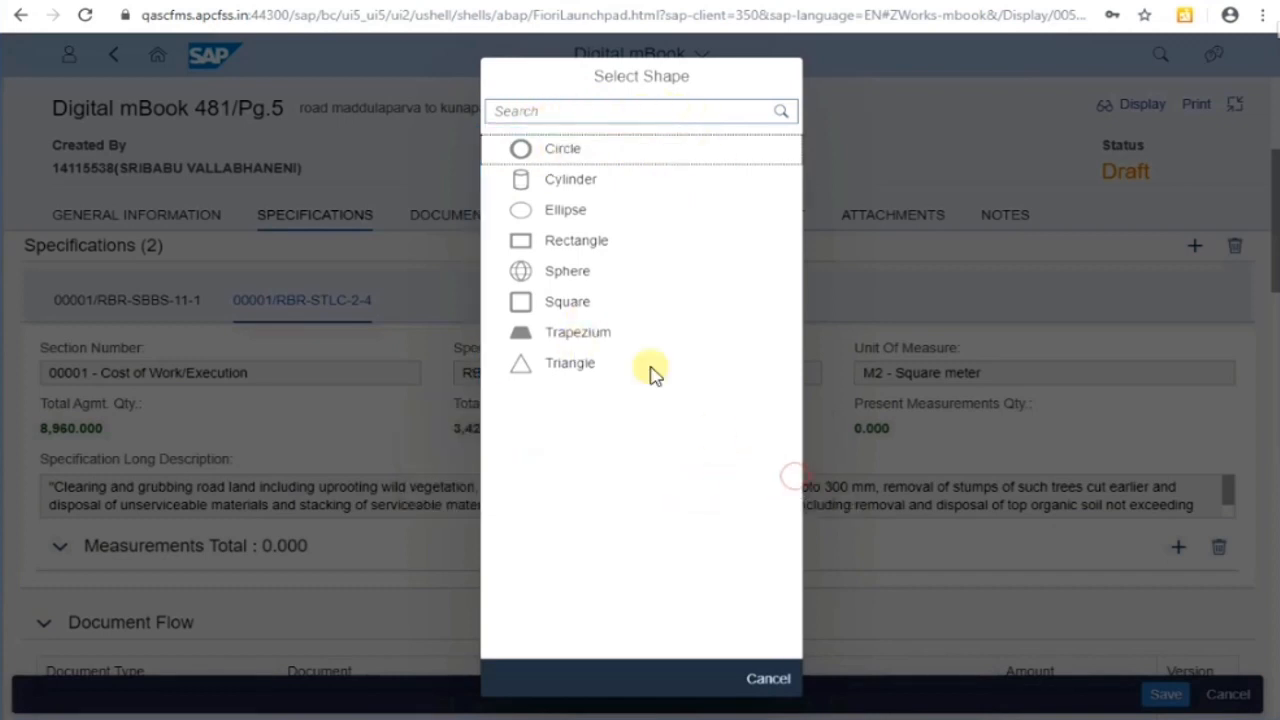
{"action": "left_click", "coordinate": [613, 311]}
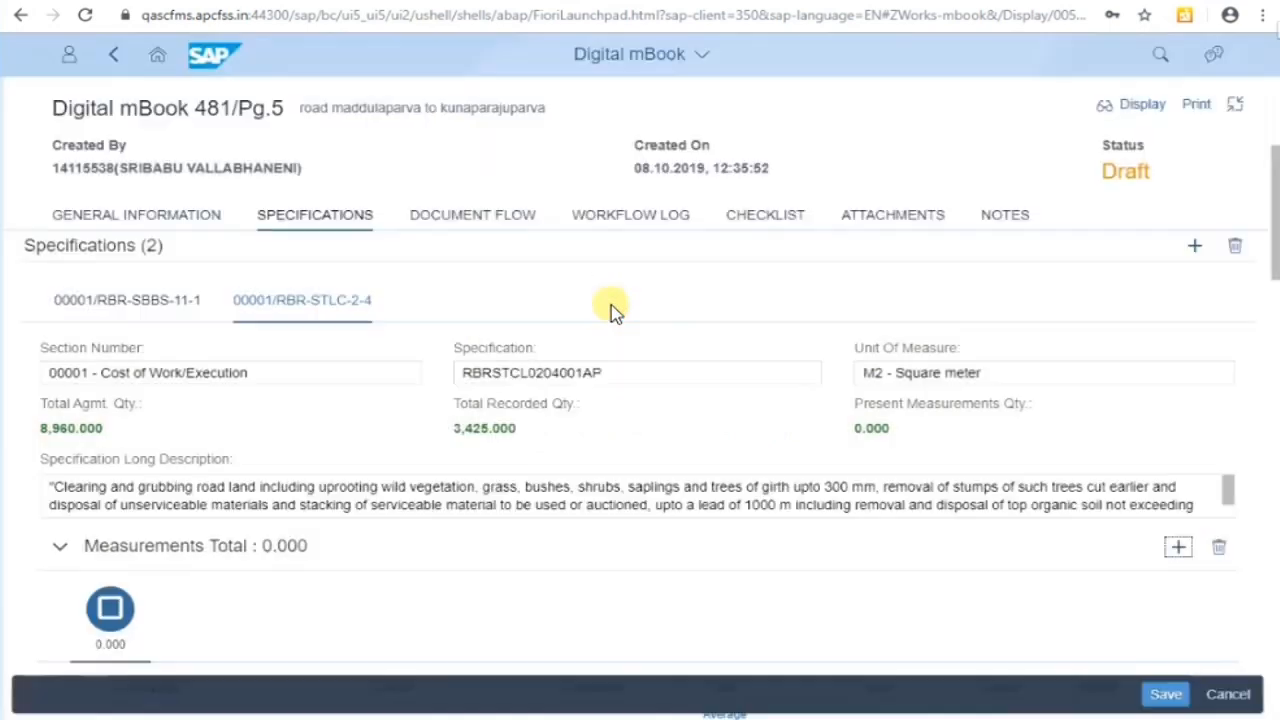
Enter the square measurement row Chainage1 with count 1.00 x 1 and side 5.1, and check the measurements total.
{"action": "left_click", "coordinate": [1276, 351]}
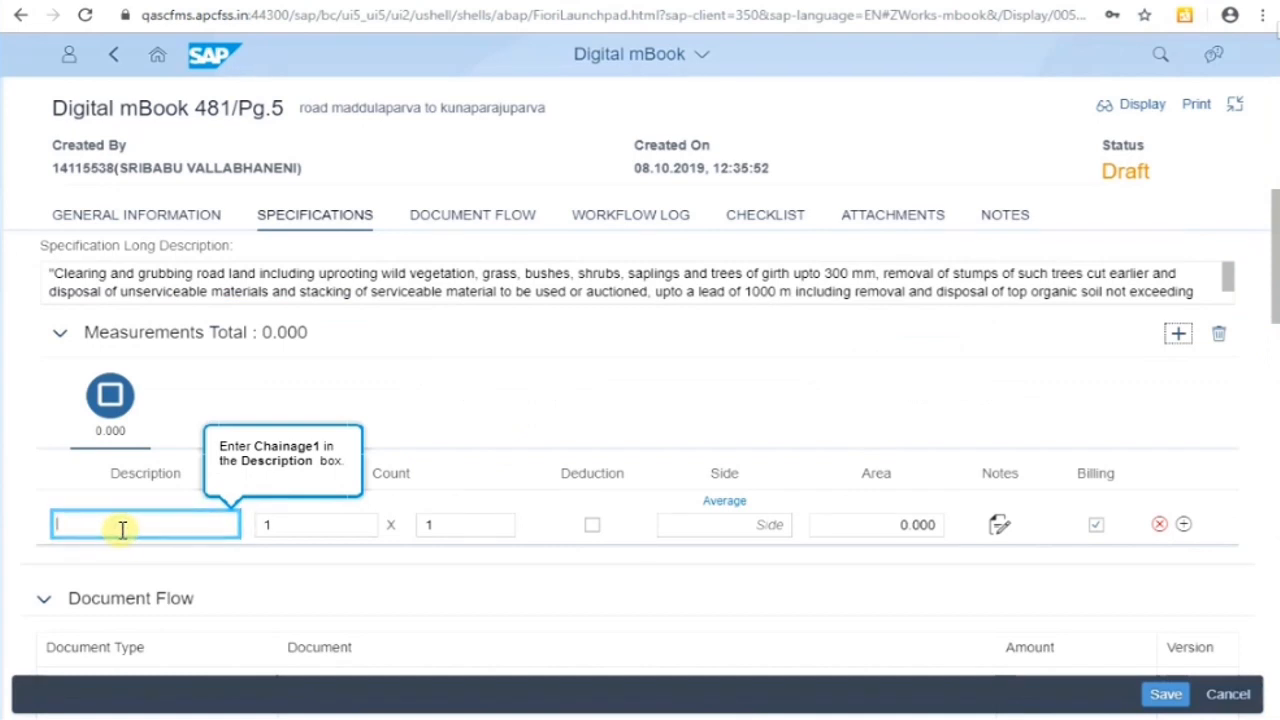
{"action": "type", "text": "chainage1"}
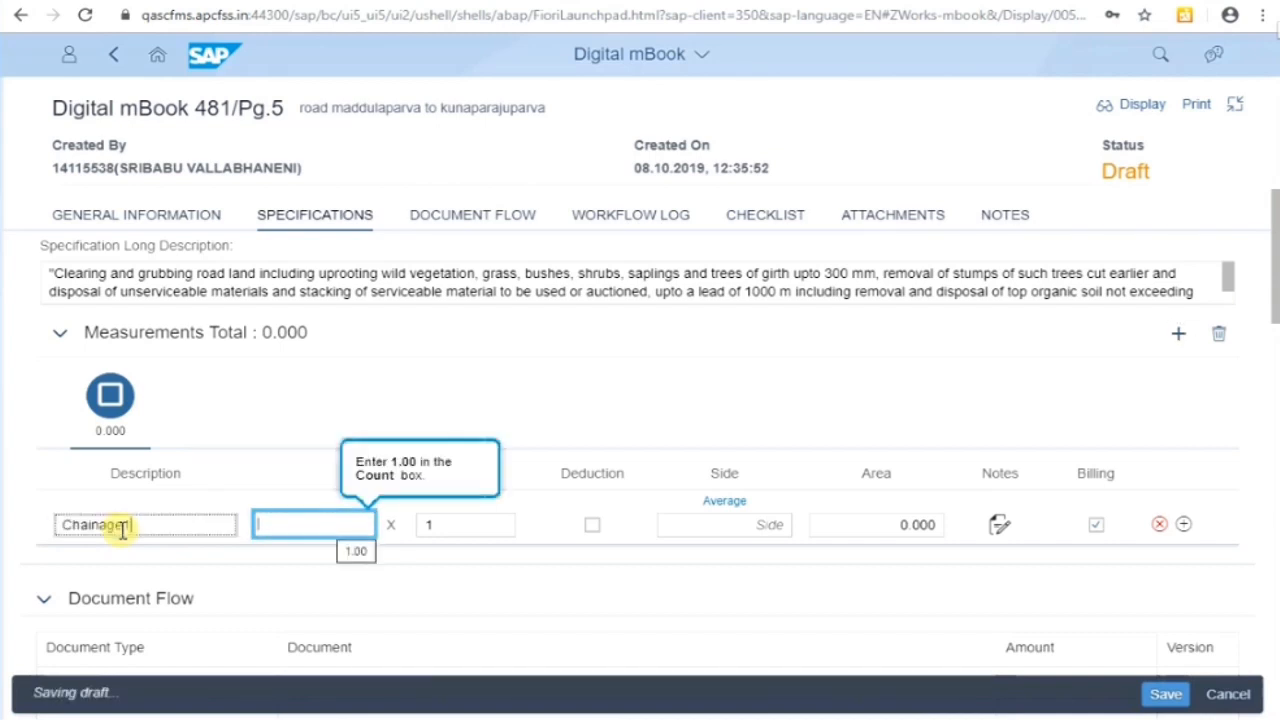
{"action": "type", "text": "1.00"}
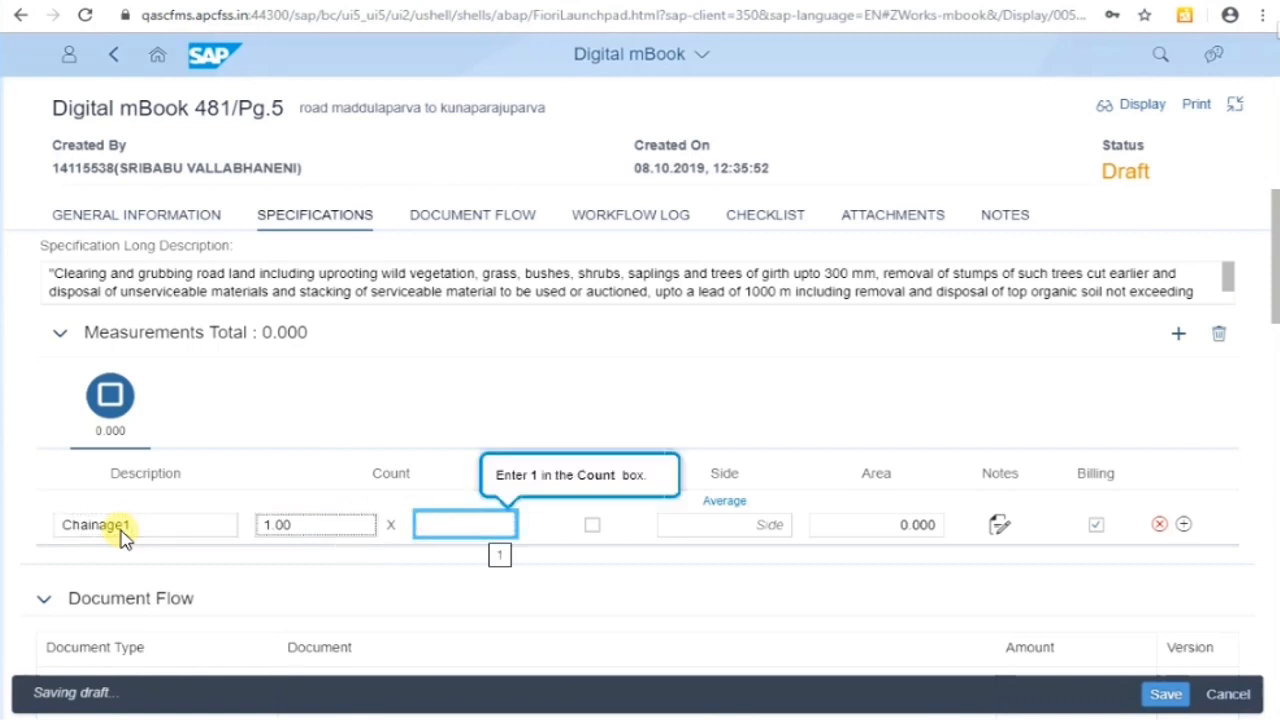
{"action": "type", "text": "1"}
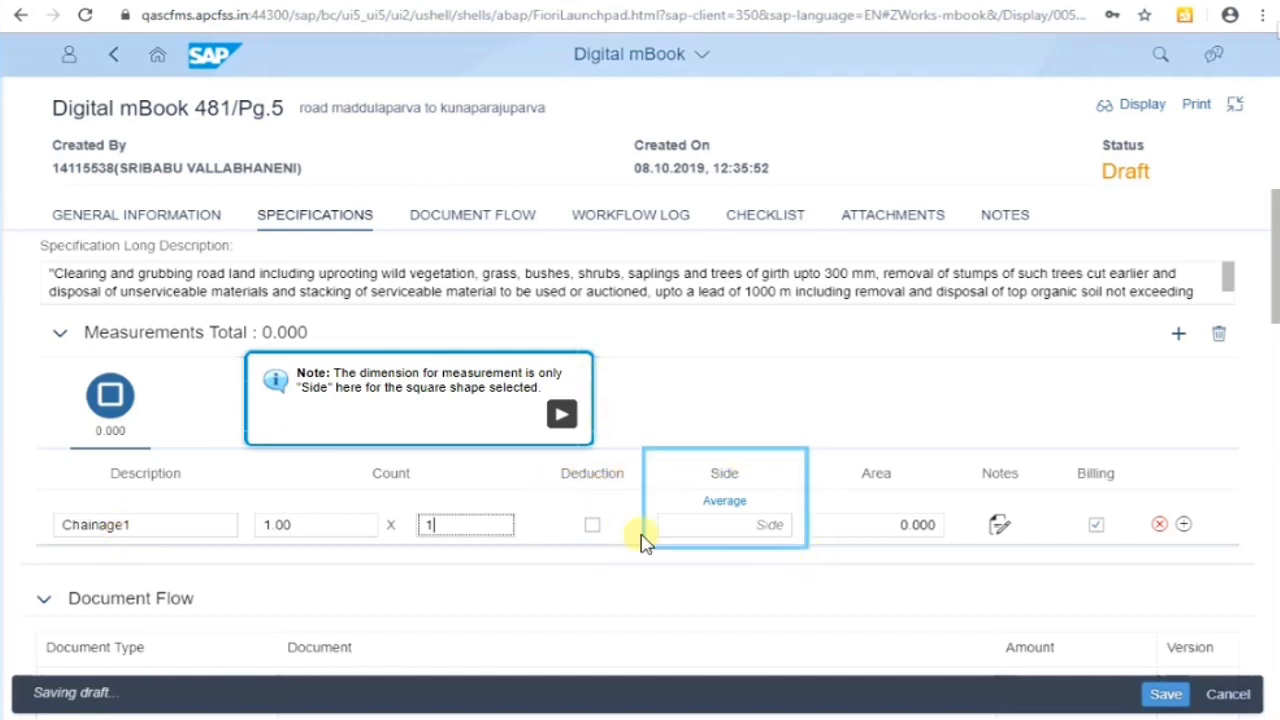
{"action": "left_click", "coordinate": [562, 418]}
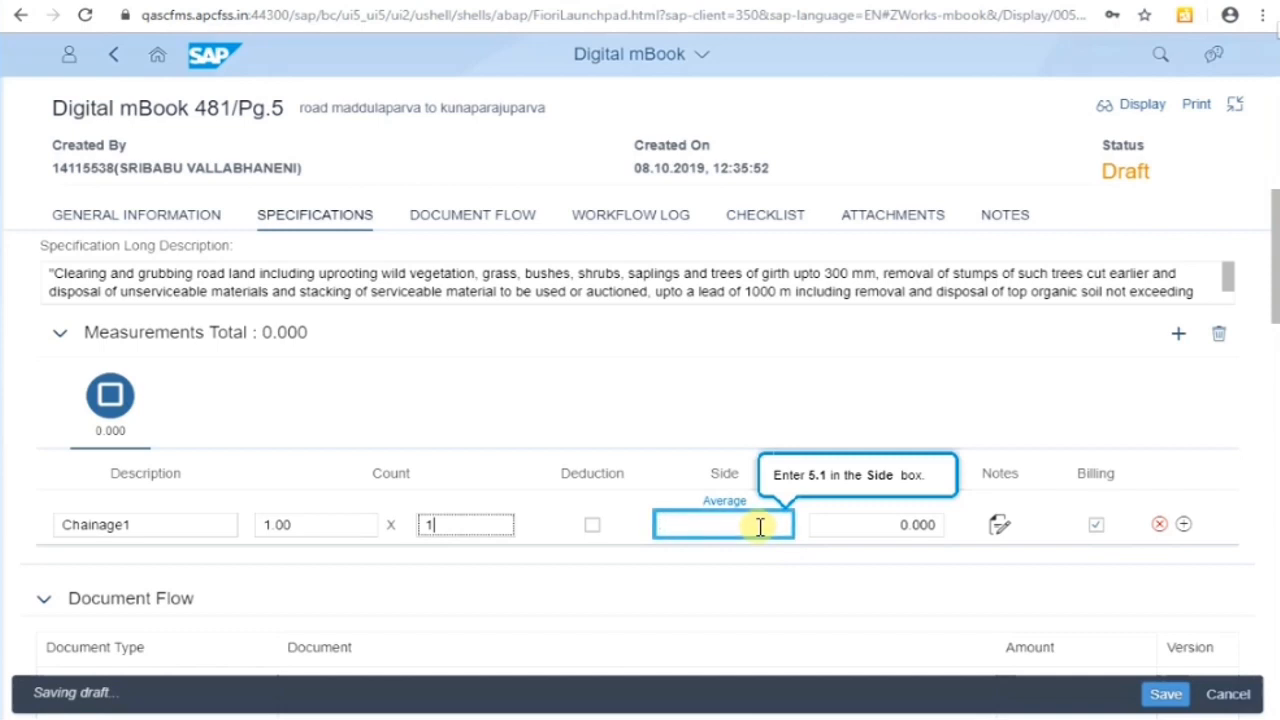
{"action": "type", "text": "5.1"}
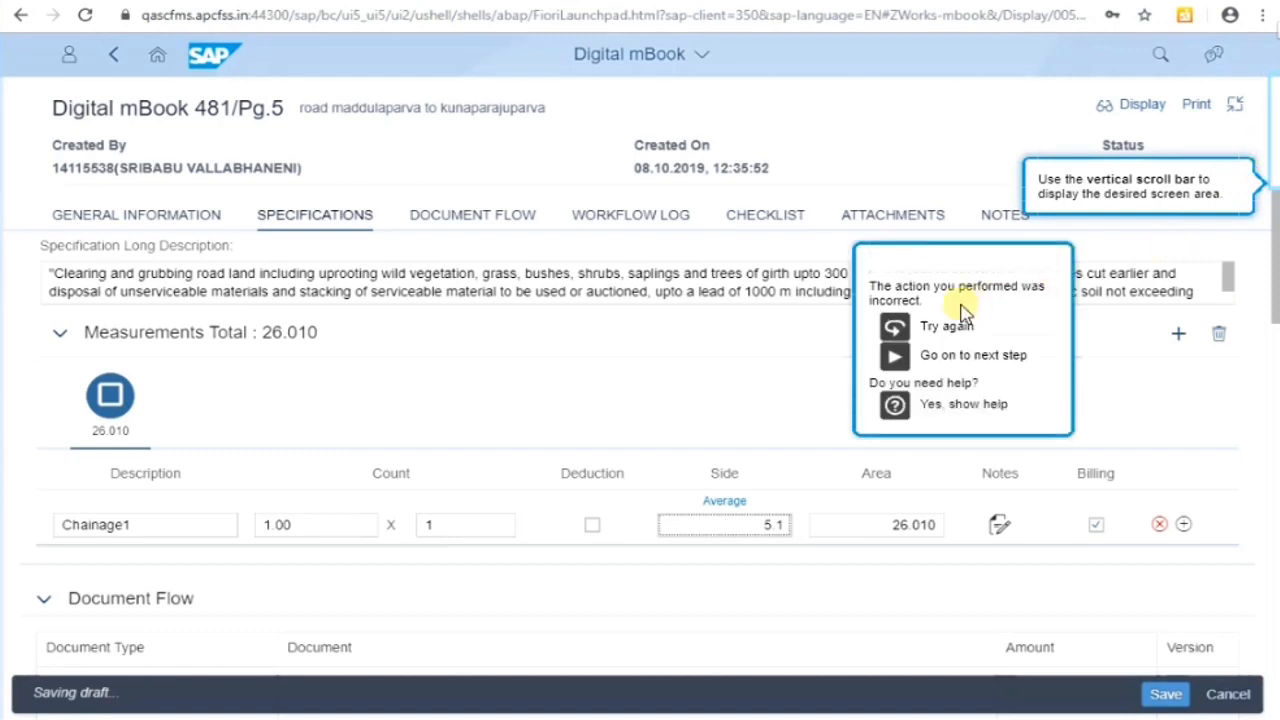
{"action": "left_click", "coordinate": [947, 330]}
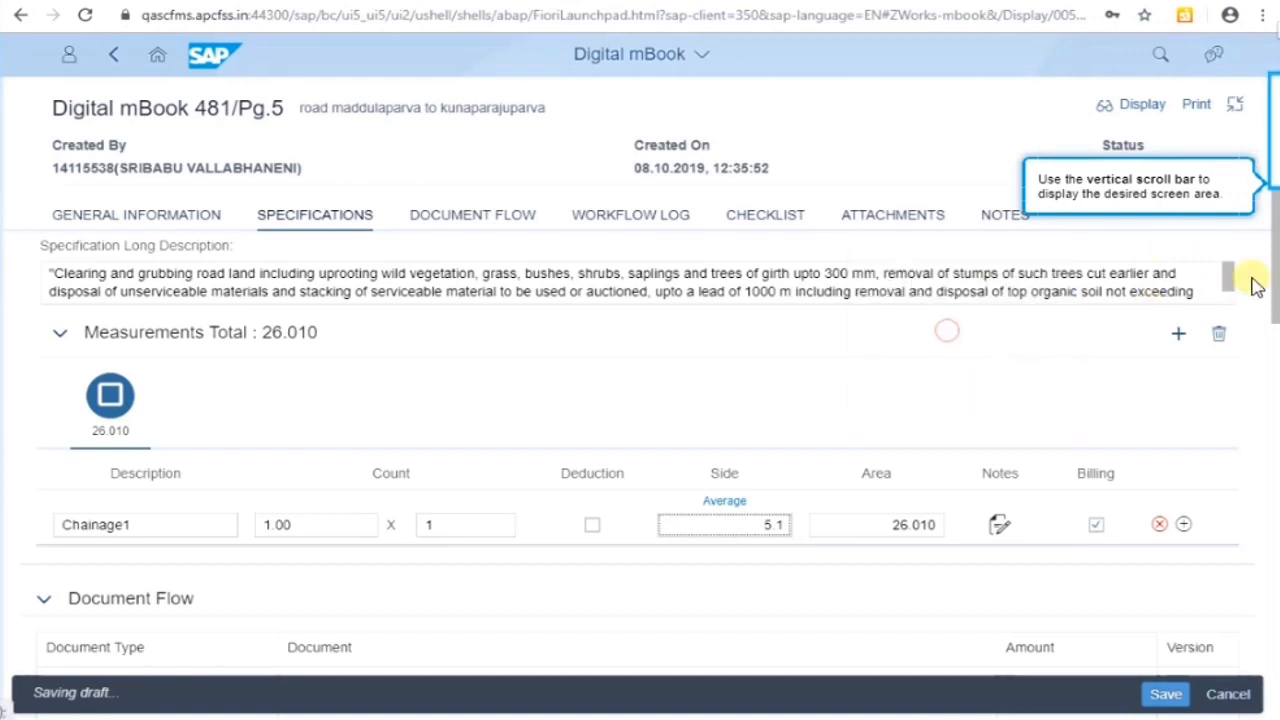
{"action": "left_click", "coordinate": [1275, 161]}
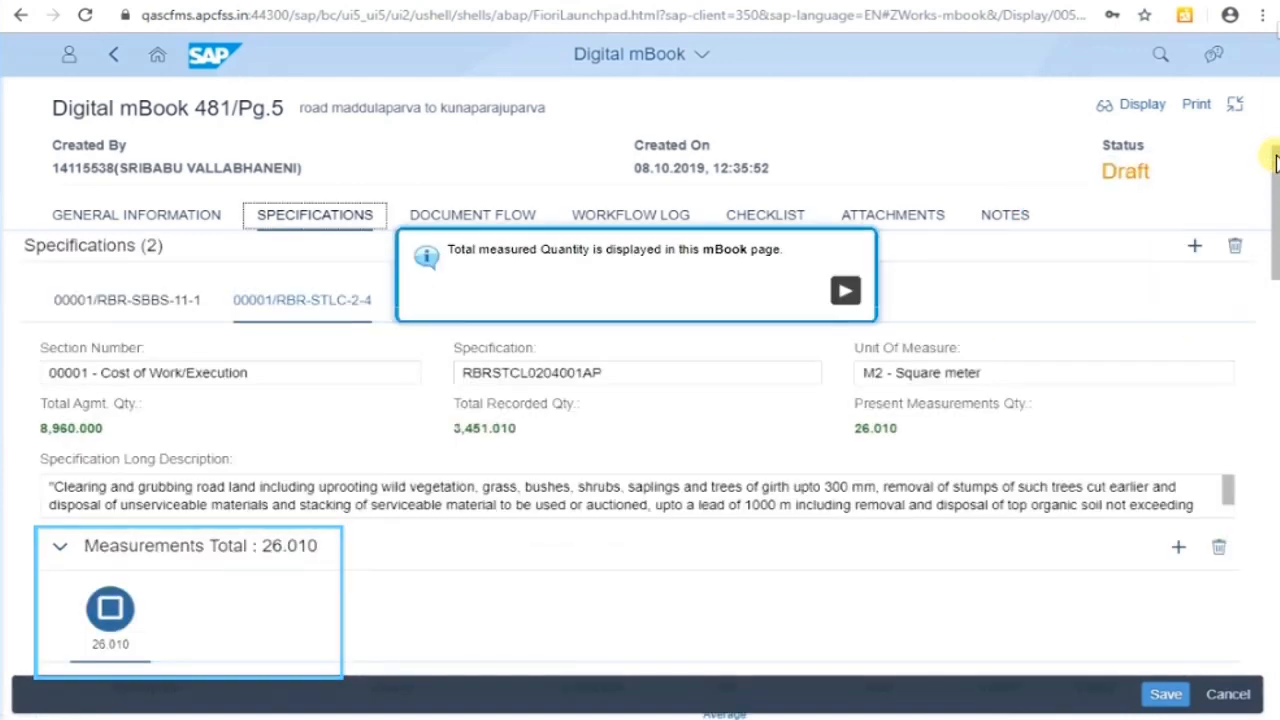
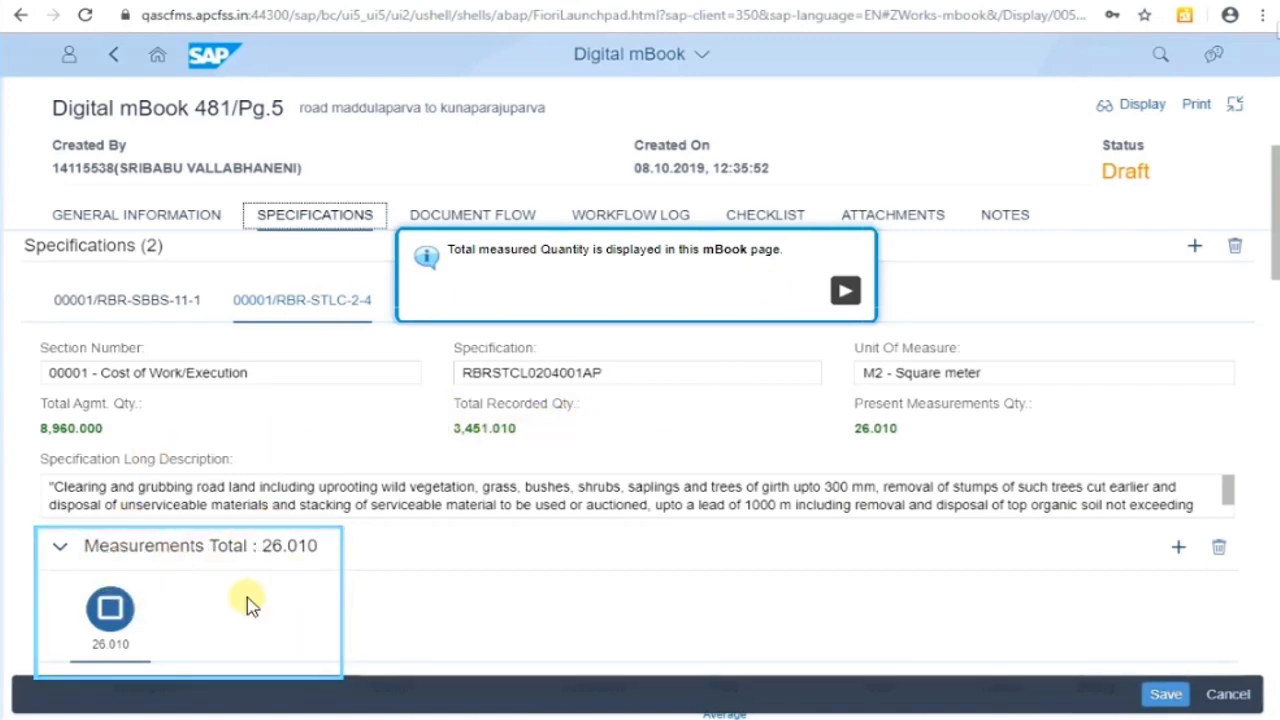
{"action": "left_click", "coordinate": [848, 296]}
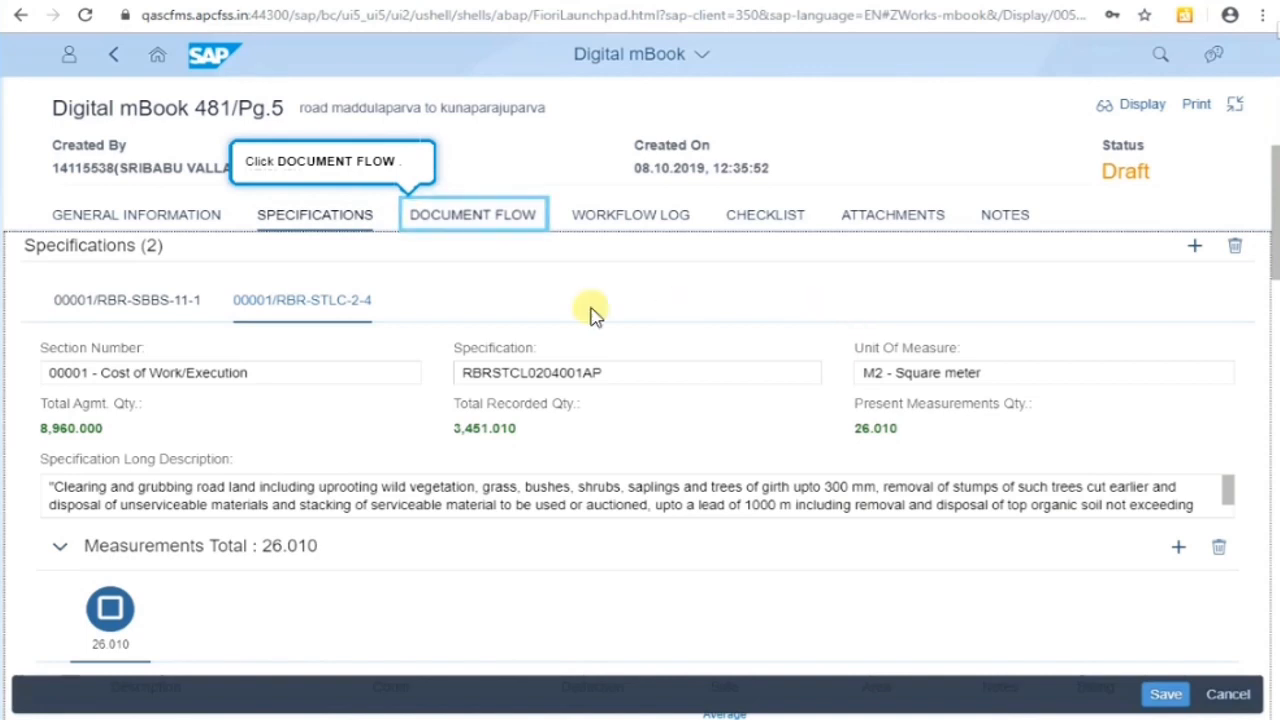
View the document flow, and enter "mBook measured area photograph" as the file description for a new attachment.
{"action": "left_click", "coordinate": [516, 222]}
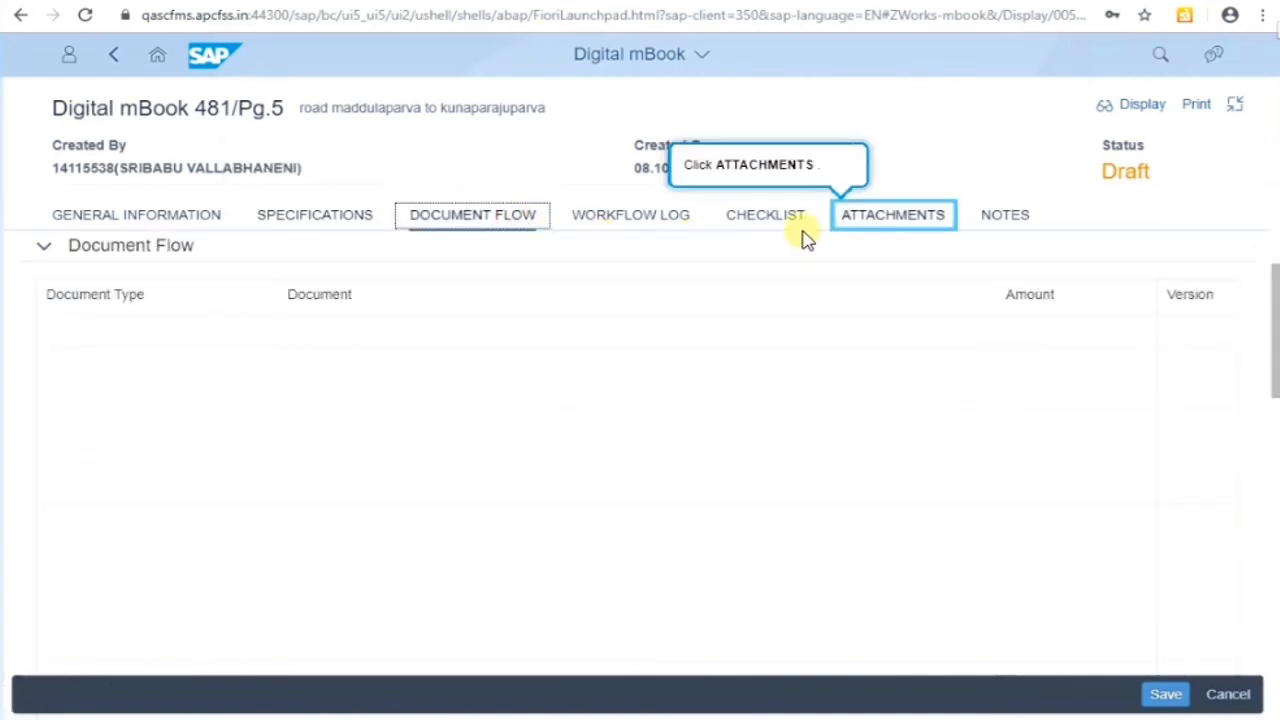
{"action": "left_click", "coordinate": [894, 222]}
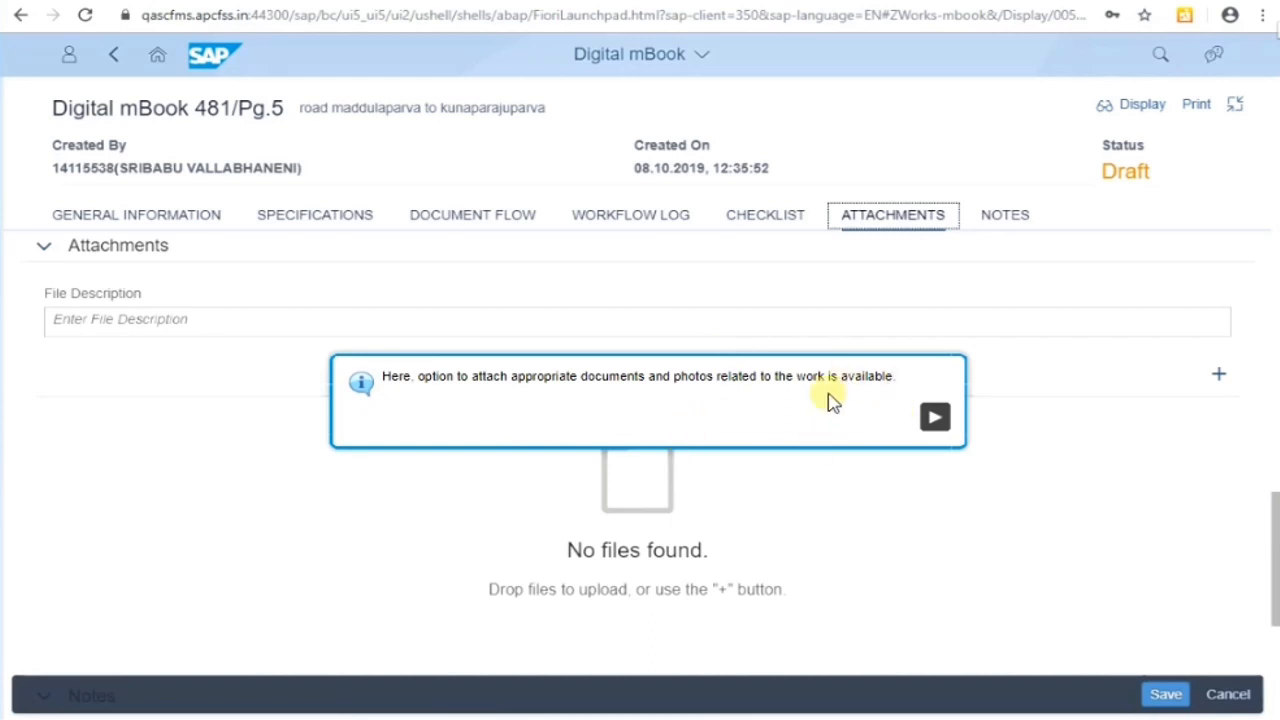
{"action": "left_click", "coordinate": [935, 421]}
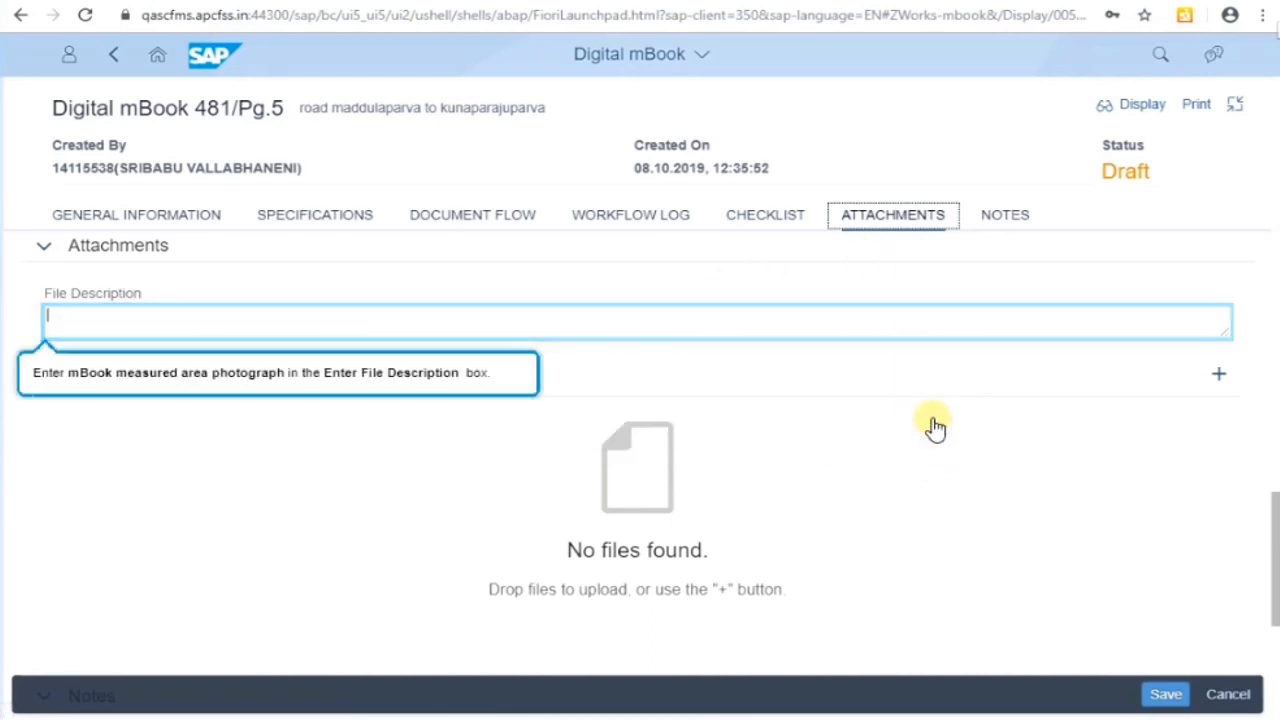
{"action": "left_click", "coordinate": [463, 319]}
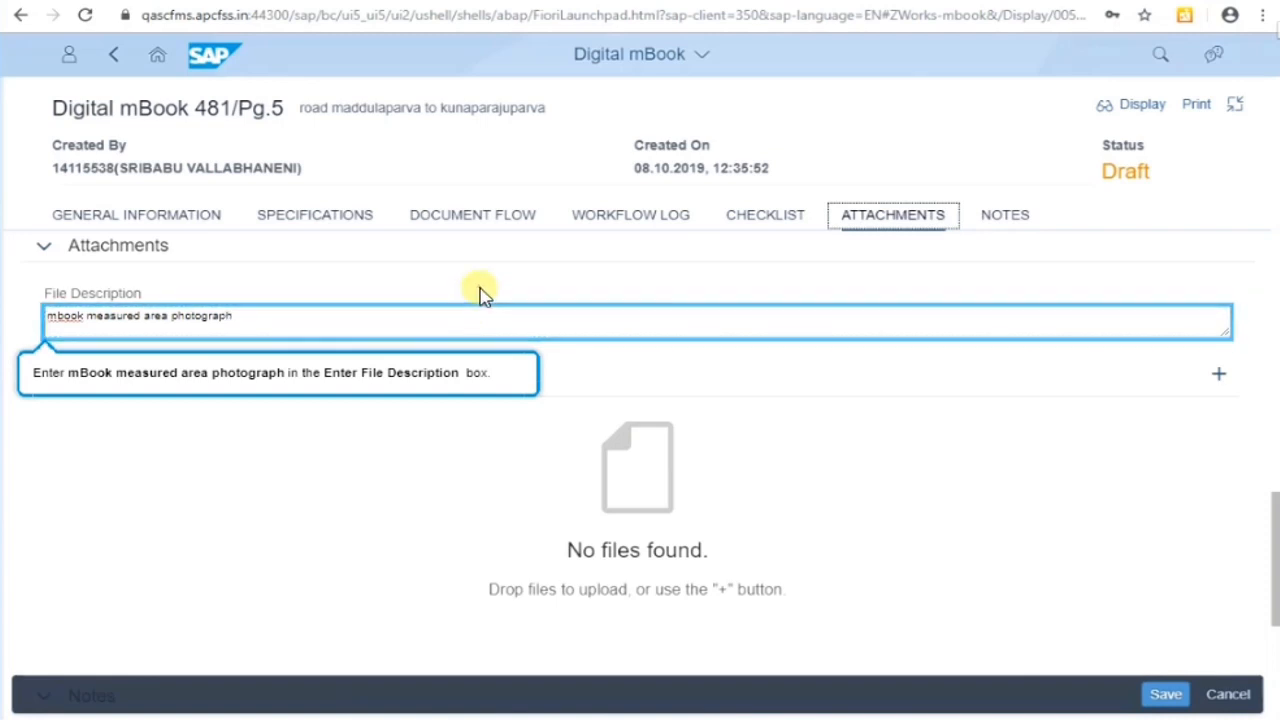
{"action": "left_click", "coordinate": [480, 292]}
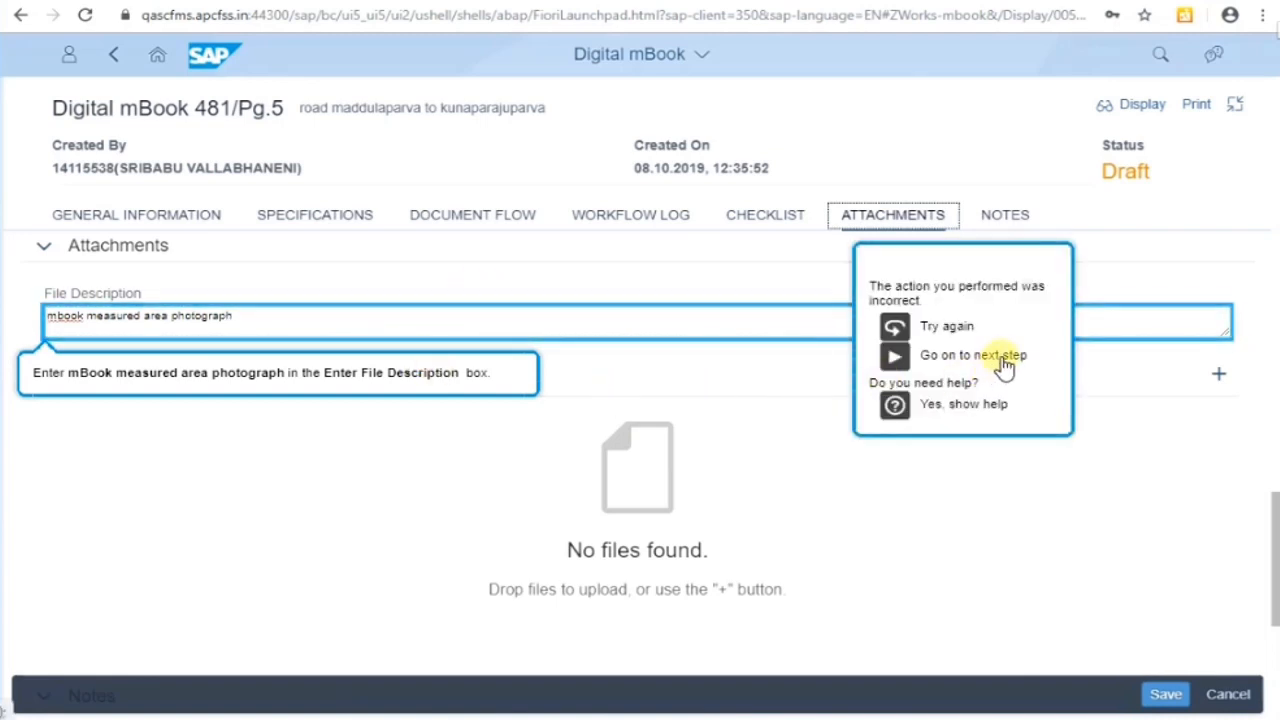
{"action": "left_click", "coordinate": [1003, 365]}
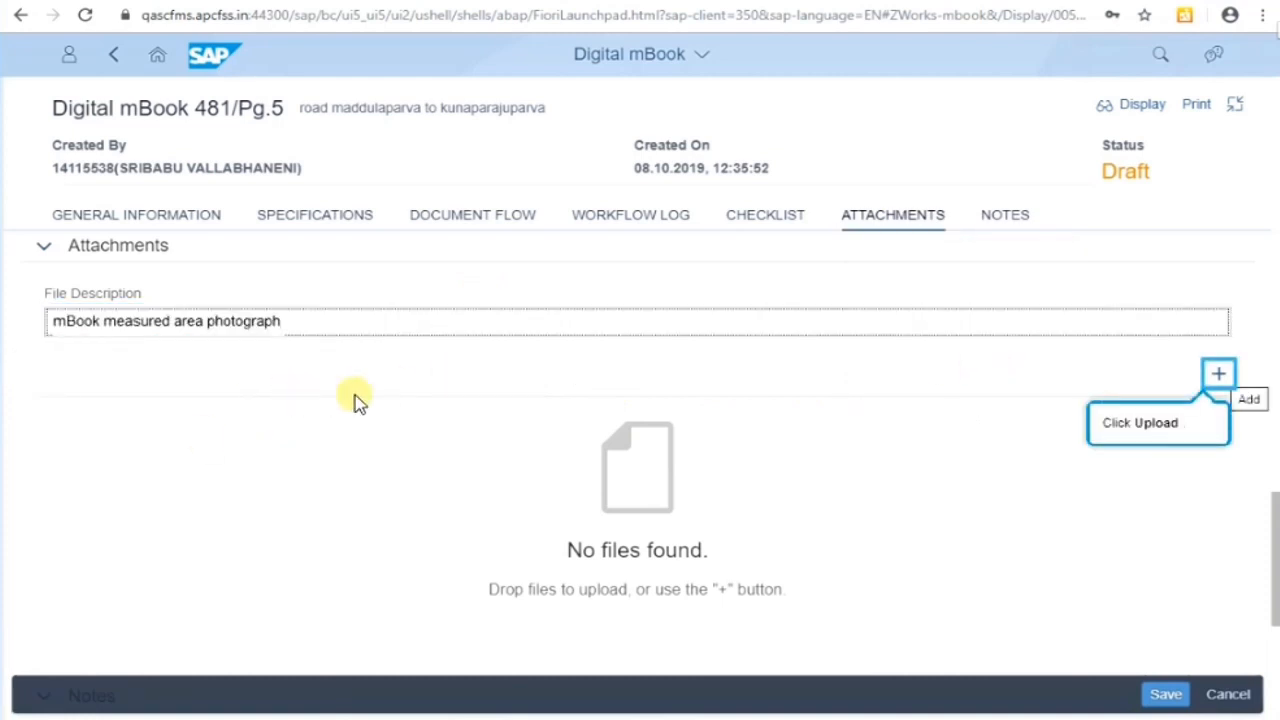
Upload the JPG file "mBook measured area photograph" from the AP Govt folder as an attachment.
{"action": "left_click", "coordinate": [1216, 378]}
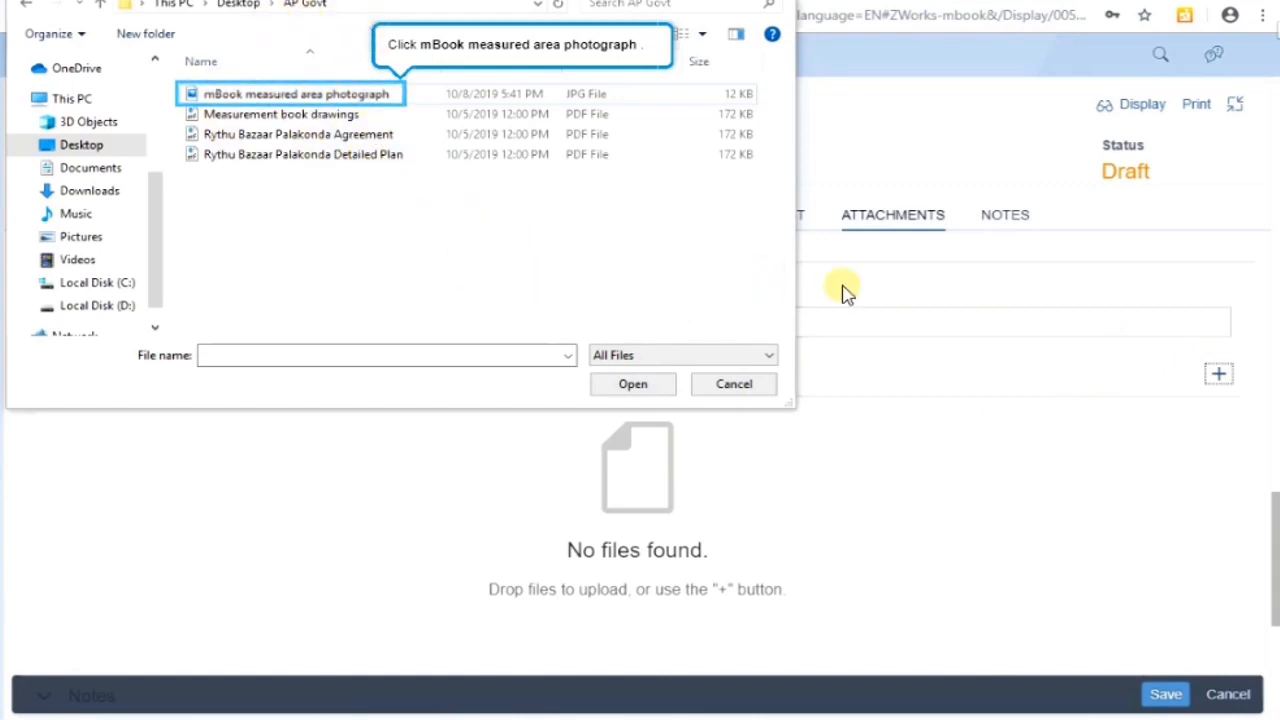
{"action": "left_click", "coordinate": [368, 100]}
{"action": "left_click", "coordinate": [368, 100]}
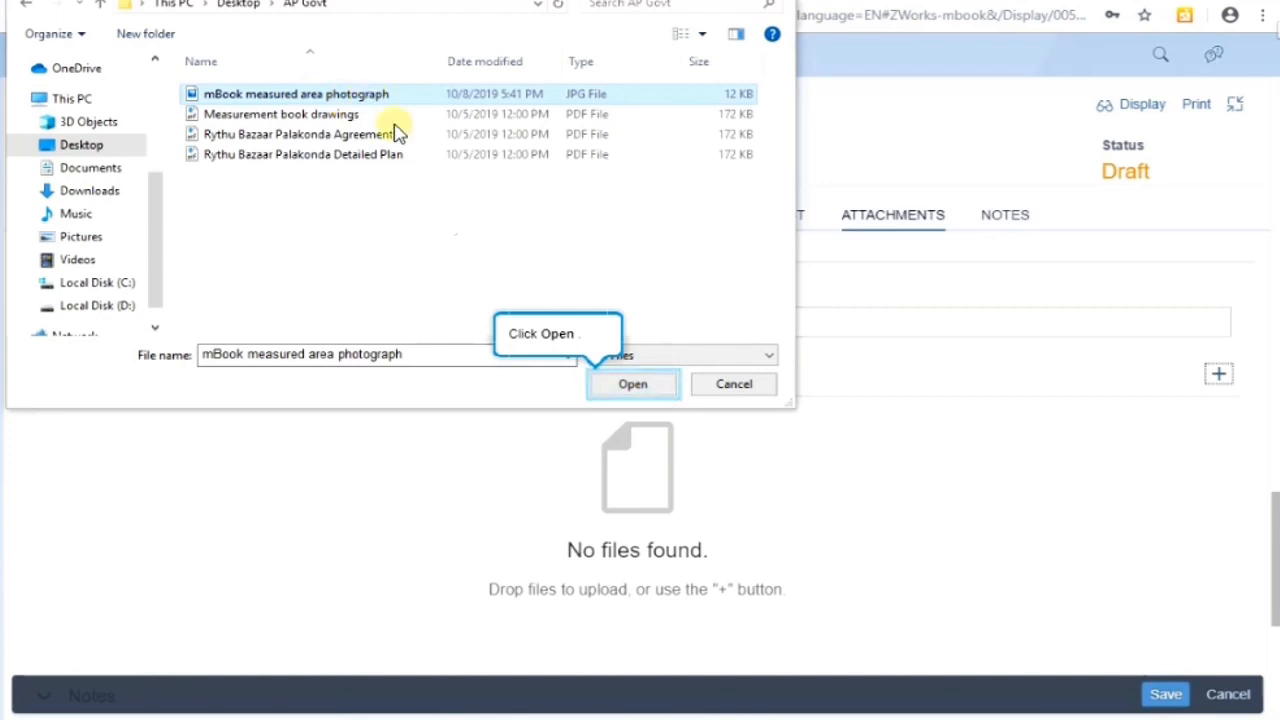
{"action": "left_click", "coordinate": [638, 390]}
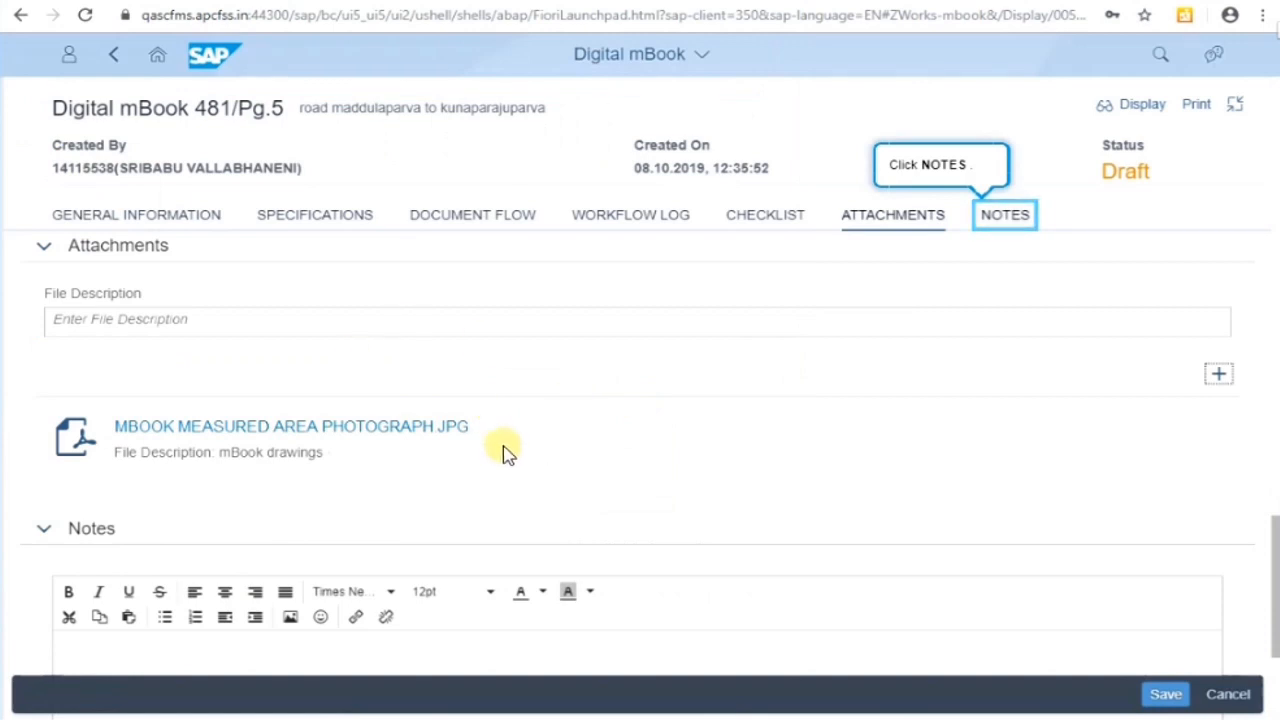
Add the note "Measurements captured and submitted further for check measurement." and save the mBook page.
{"action": "left_click", "coordinate": [1020, 215]}
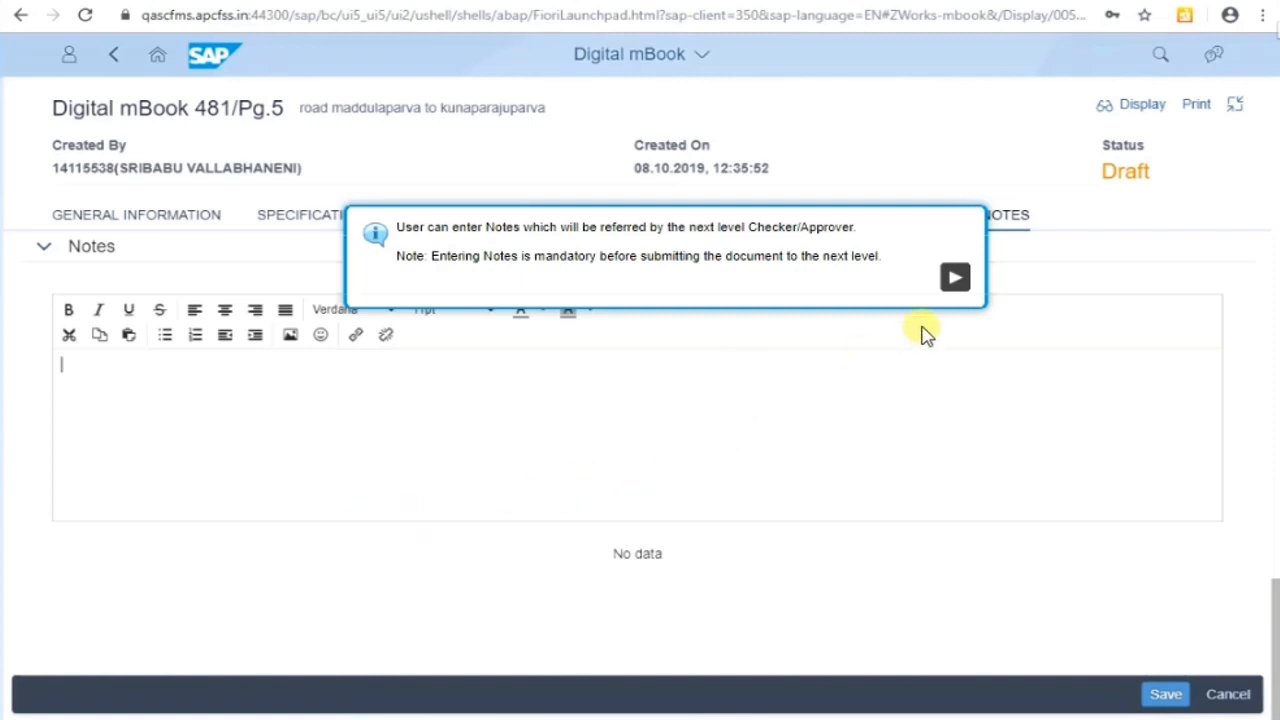
{"action": "left_click", "coordinate": [955, 281]}
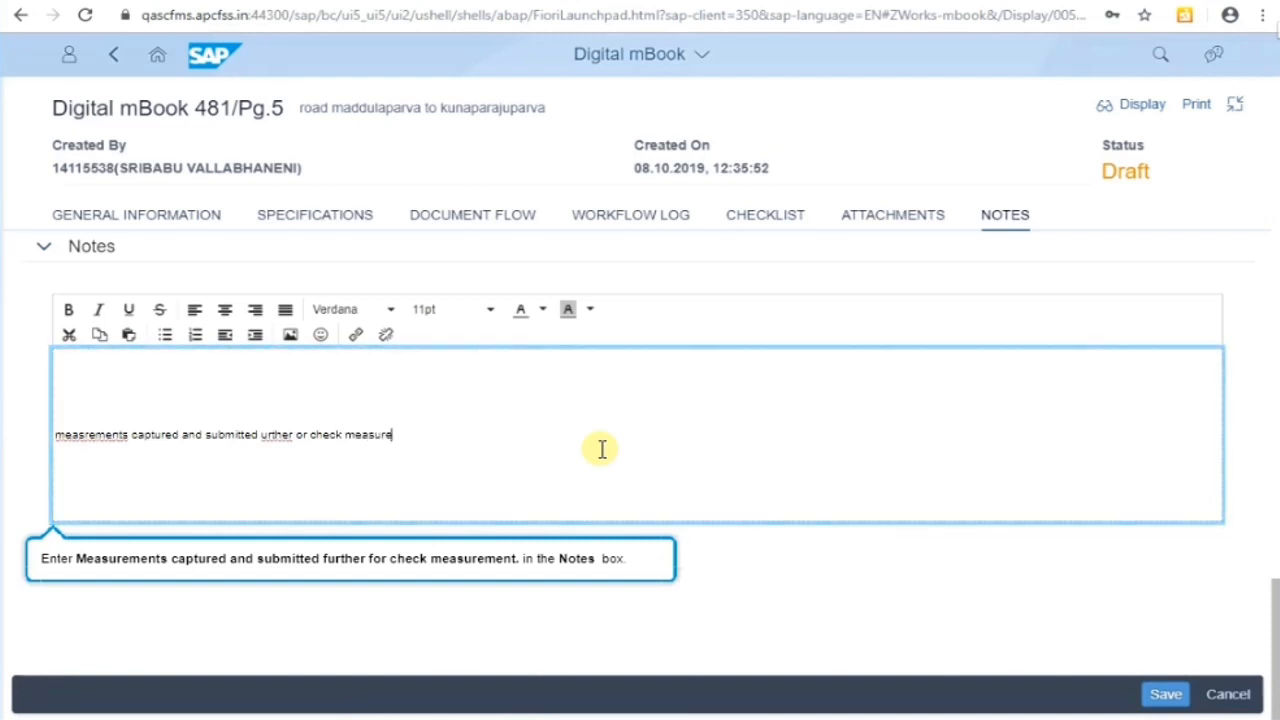
{"action": "type", "text": "ment"}
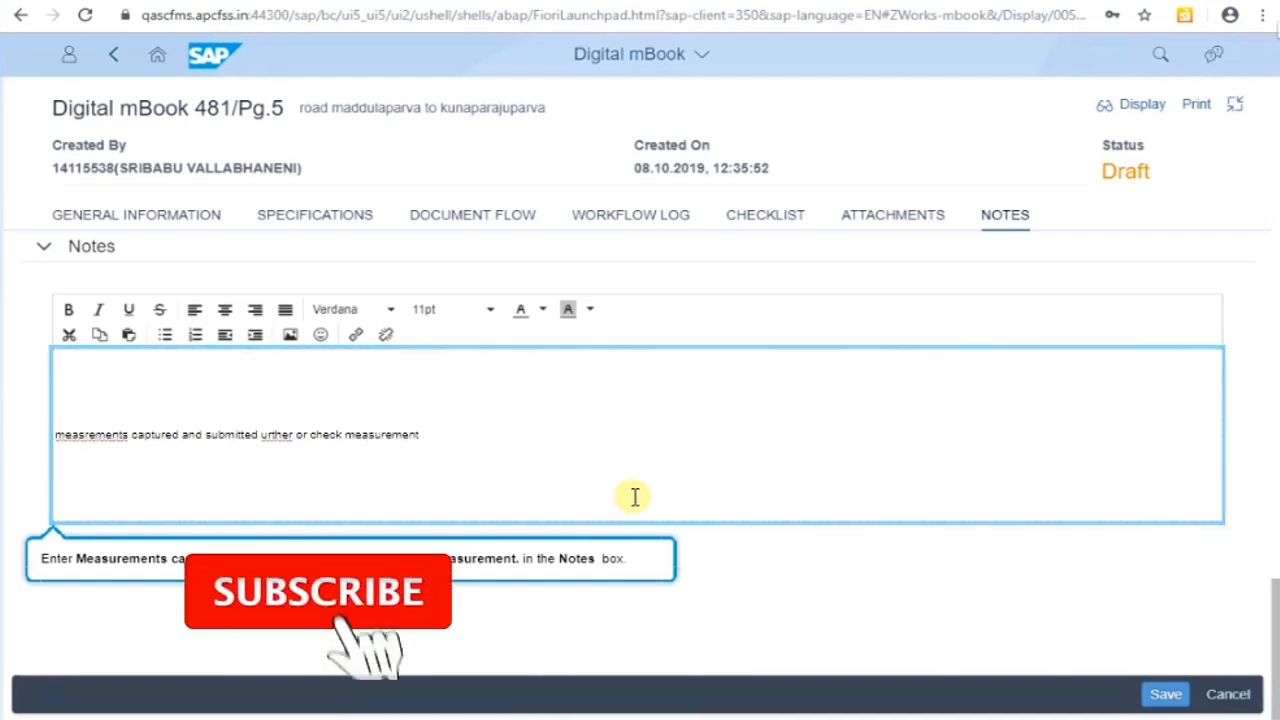
{"action": "left_click", "coordinate": [777, 563]}
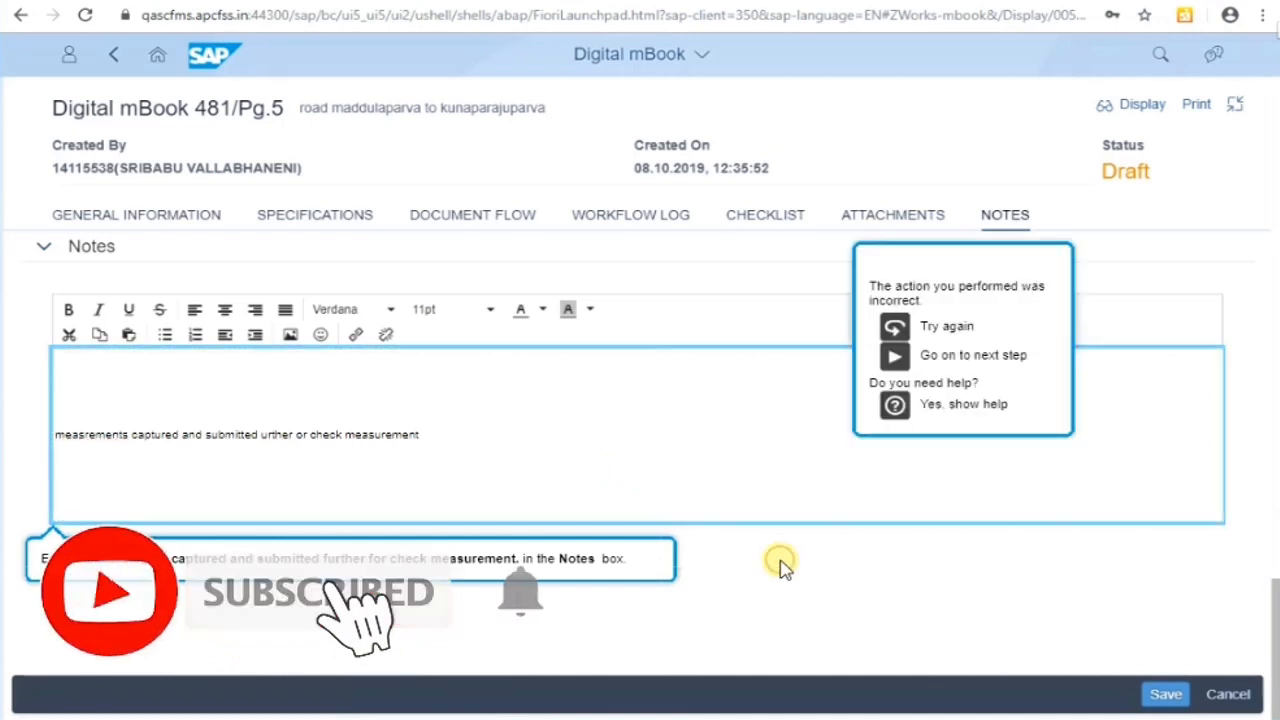
{"action": "left_click", "coordinate": [935, 358]}
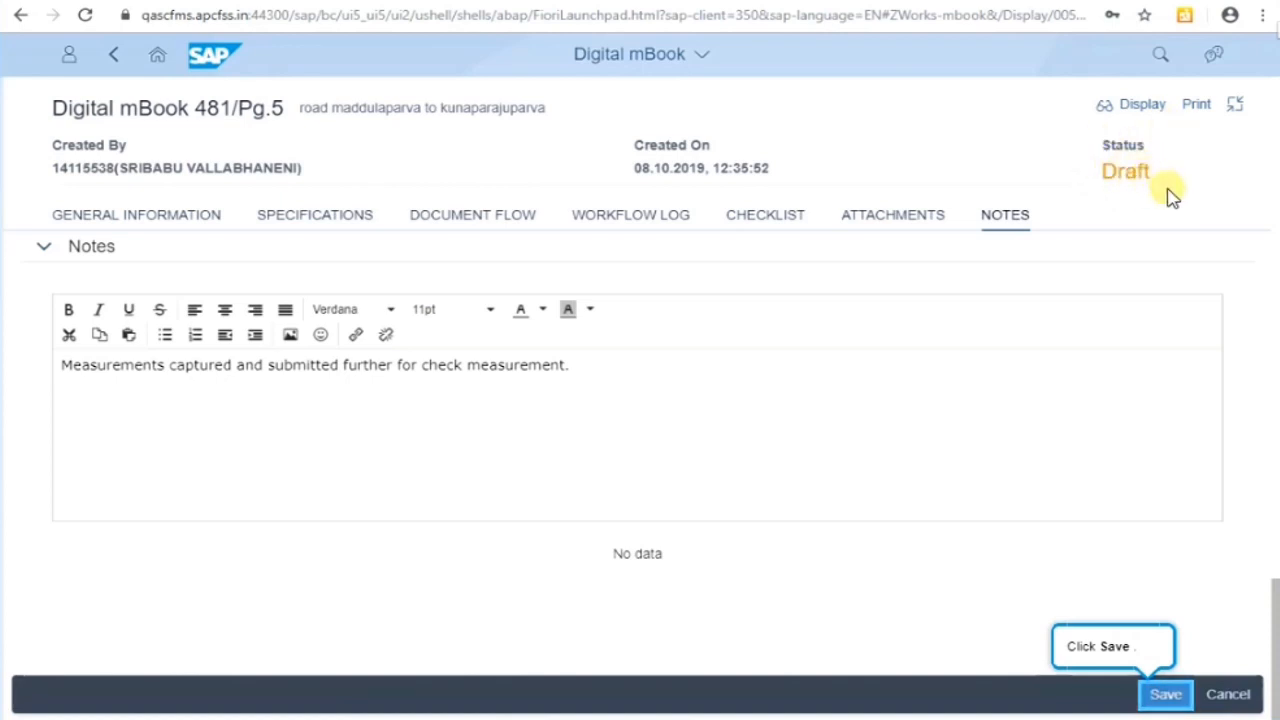
{"action": "left_click", "coordinate": [1165, 694]}
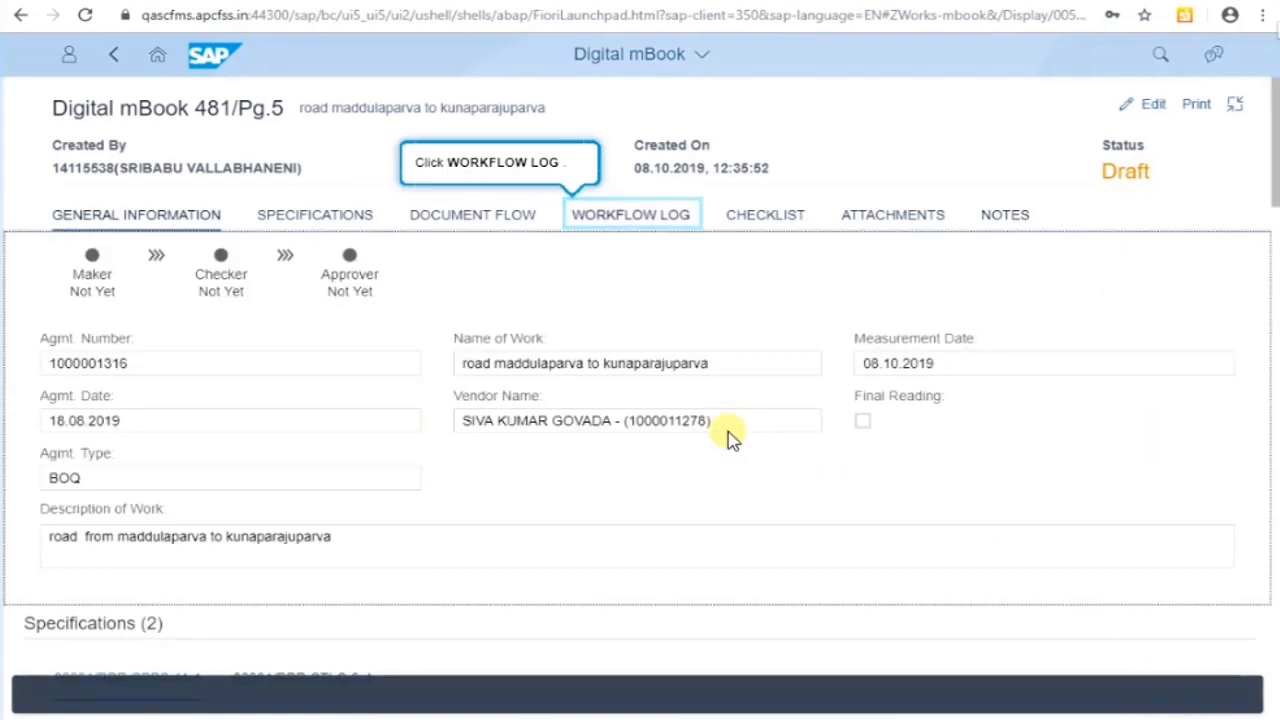
Examine the workflow log of the saved mBook, and reopen 481/Pg.5 from the mBook list in full screen.
{"action": "left_click", "coordinate": [650, 220]}
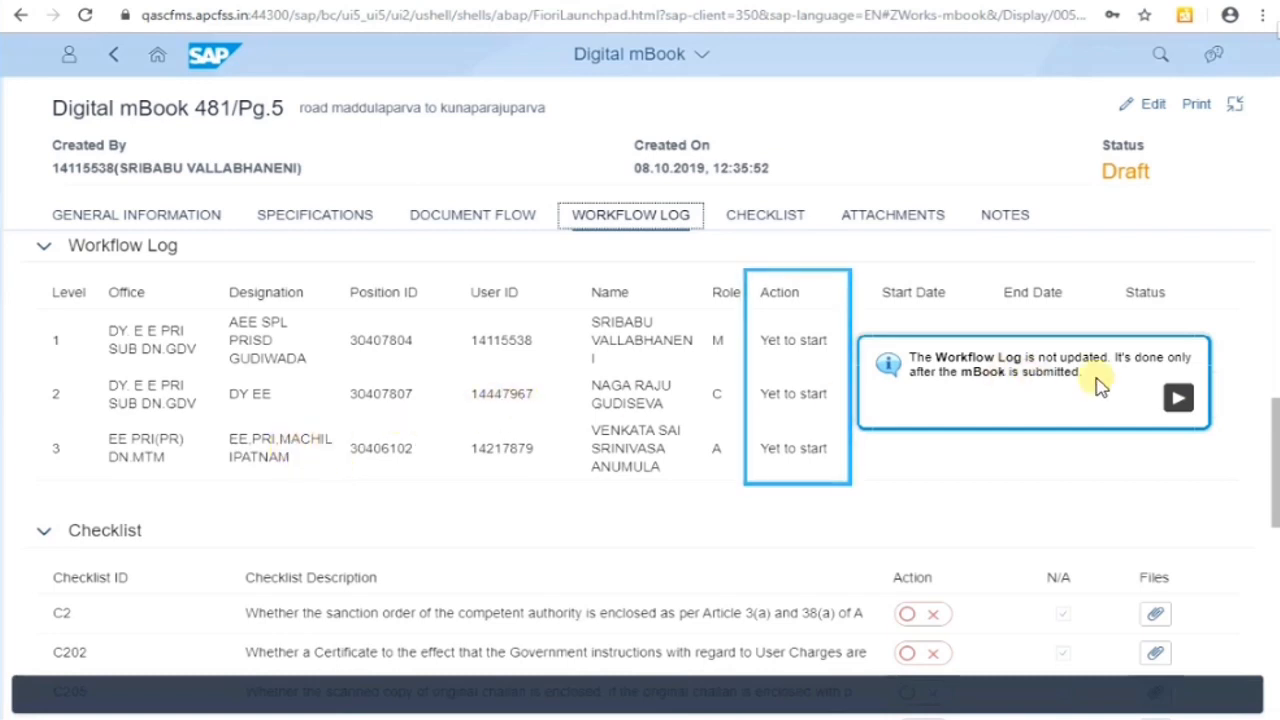
{"action": "left_click", "coordinate": [1177, 401]}
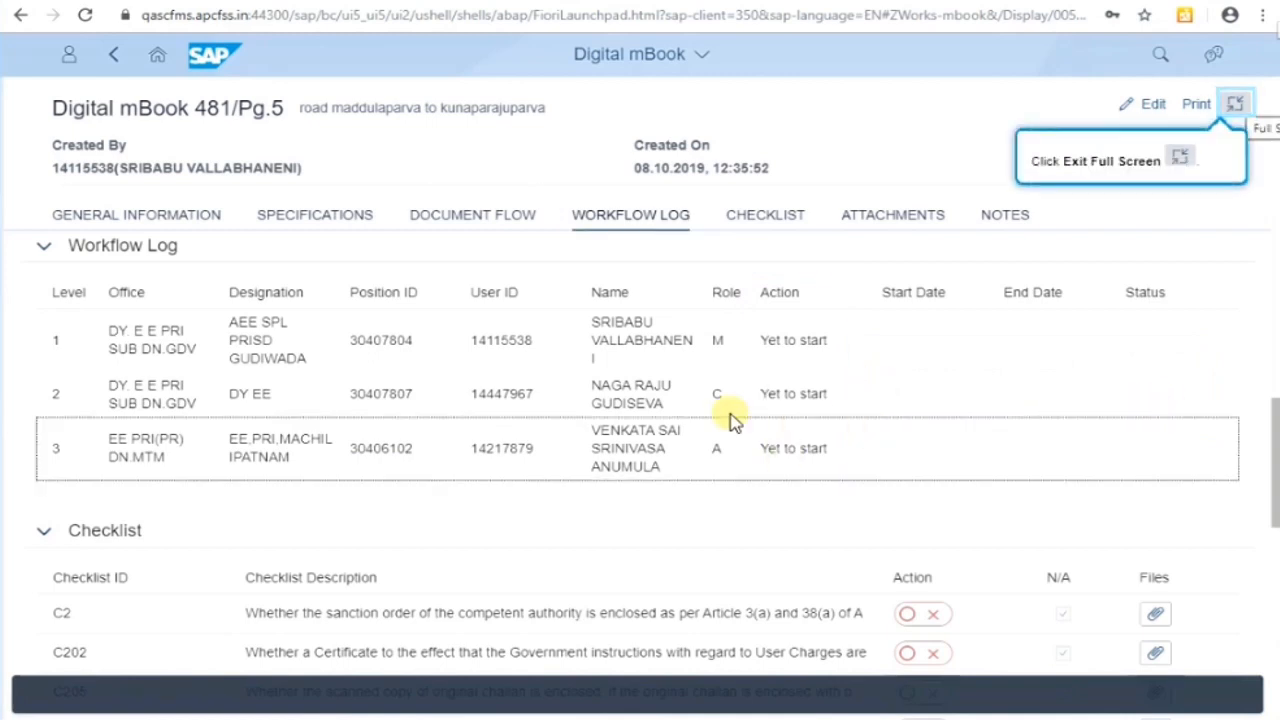
{"action": "left_click", "coordinate": [1237, 105]}
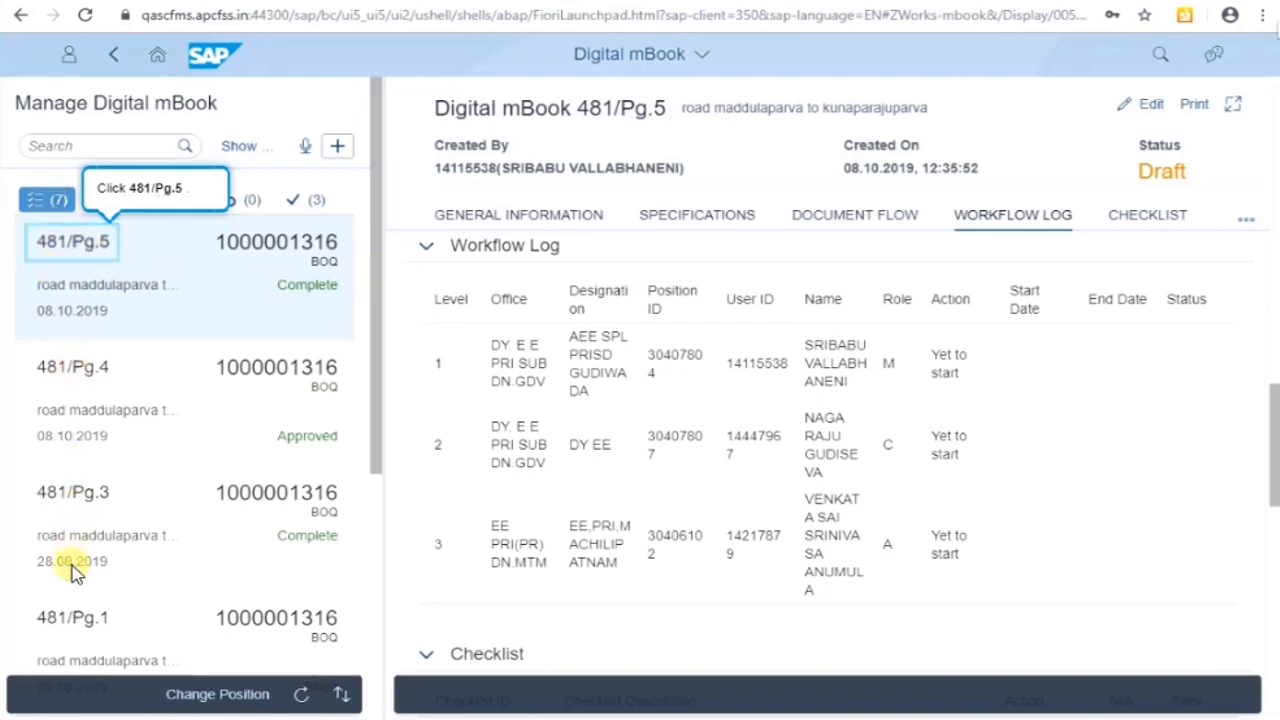
{"action": "left_click", "coordinate": [82, 245]}
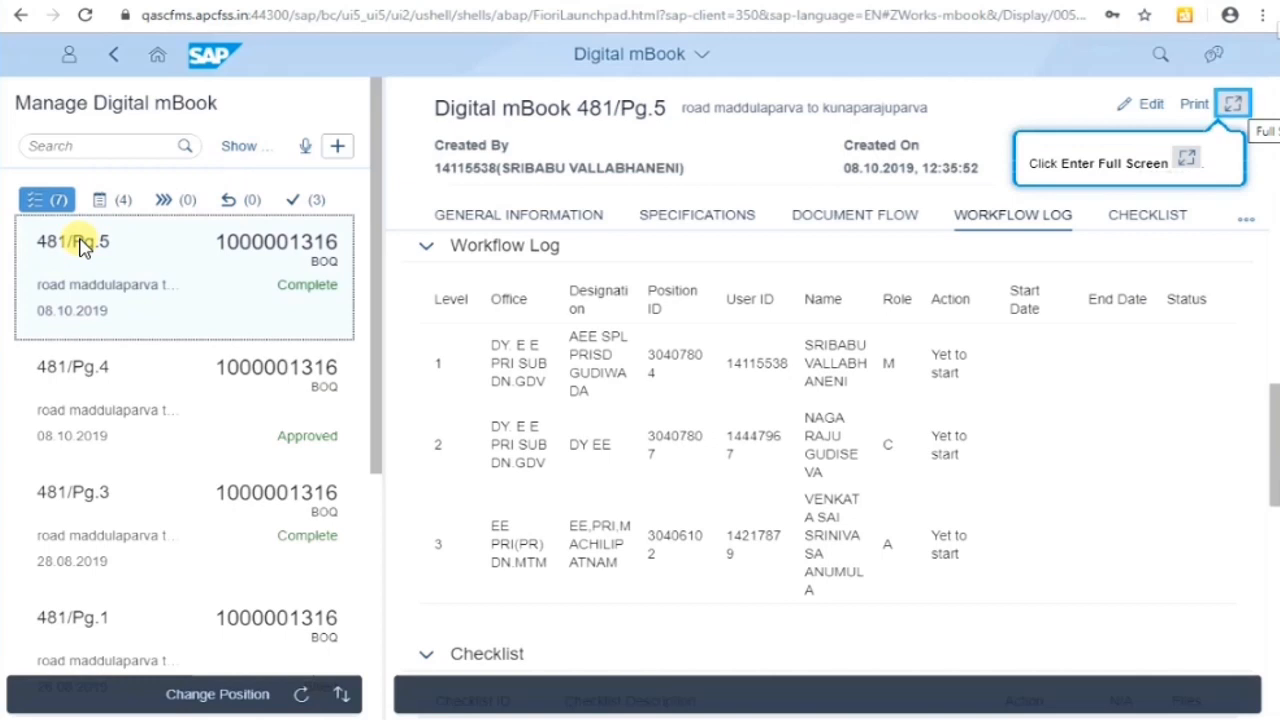
{"action": "left_click", "coordinate": [1232, 106]}
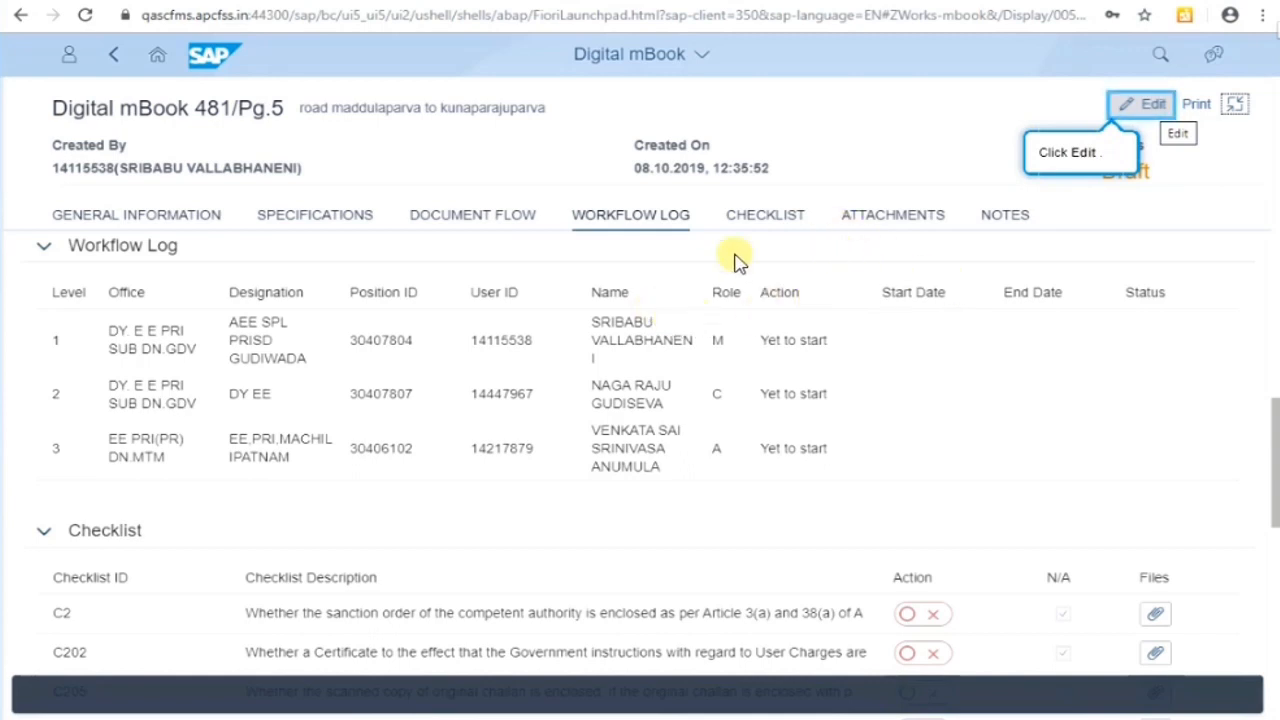
Open mBook page 481/Pg.5 for editing, submit it to the Checker and confirm the submission.
{"action": "left_click", "coordinate": [1135, 110]}
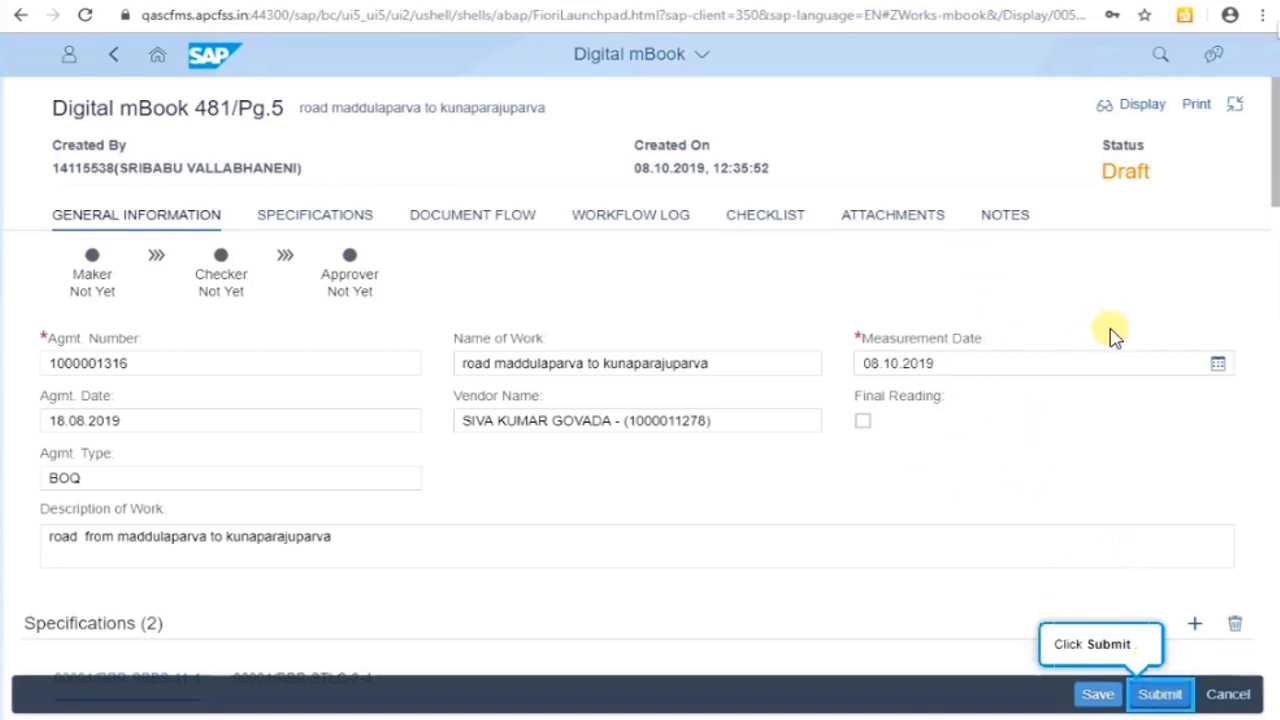
{"action": "left_click", "coordinate": [1160, 696]}
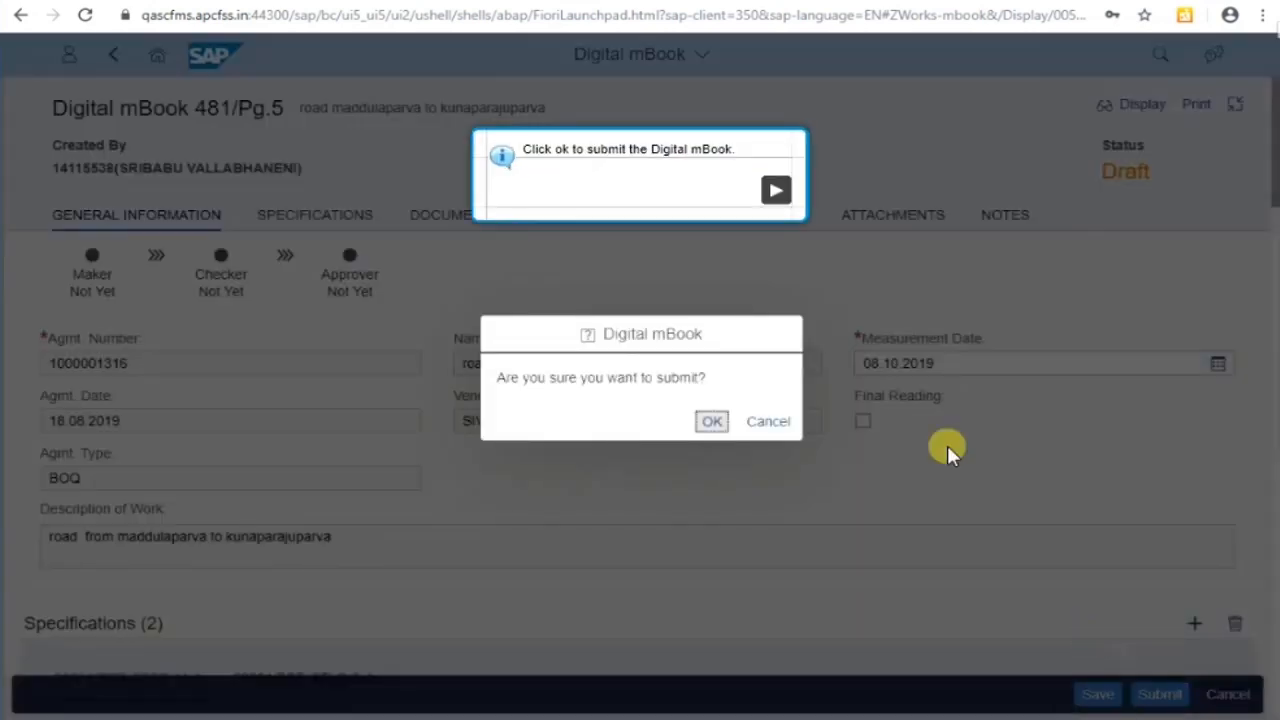
{"action": "left_click", "coordinate": [777, 194]}
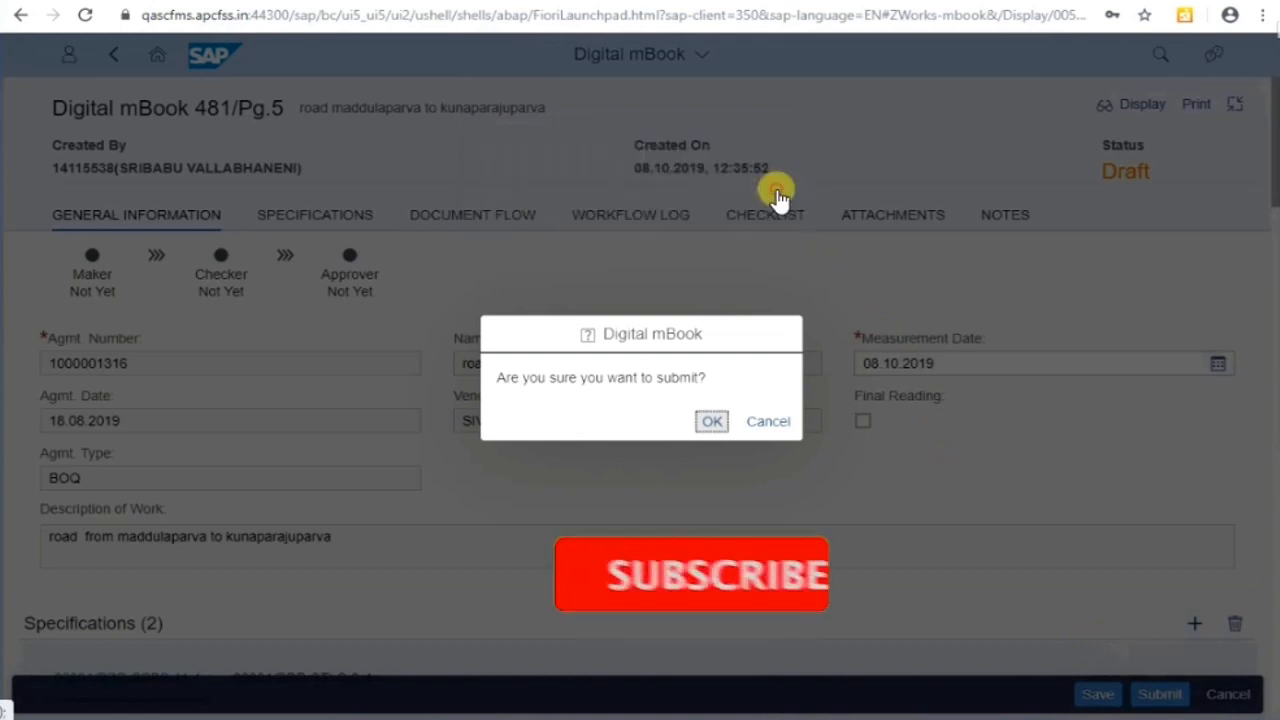
{"action": "left_click", "coordinate": [710, 425]}
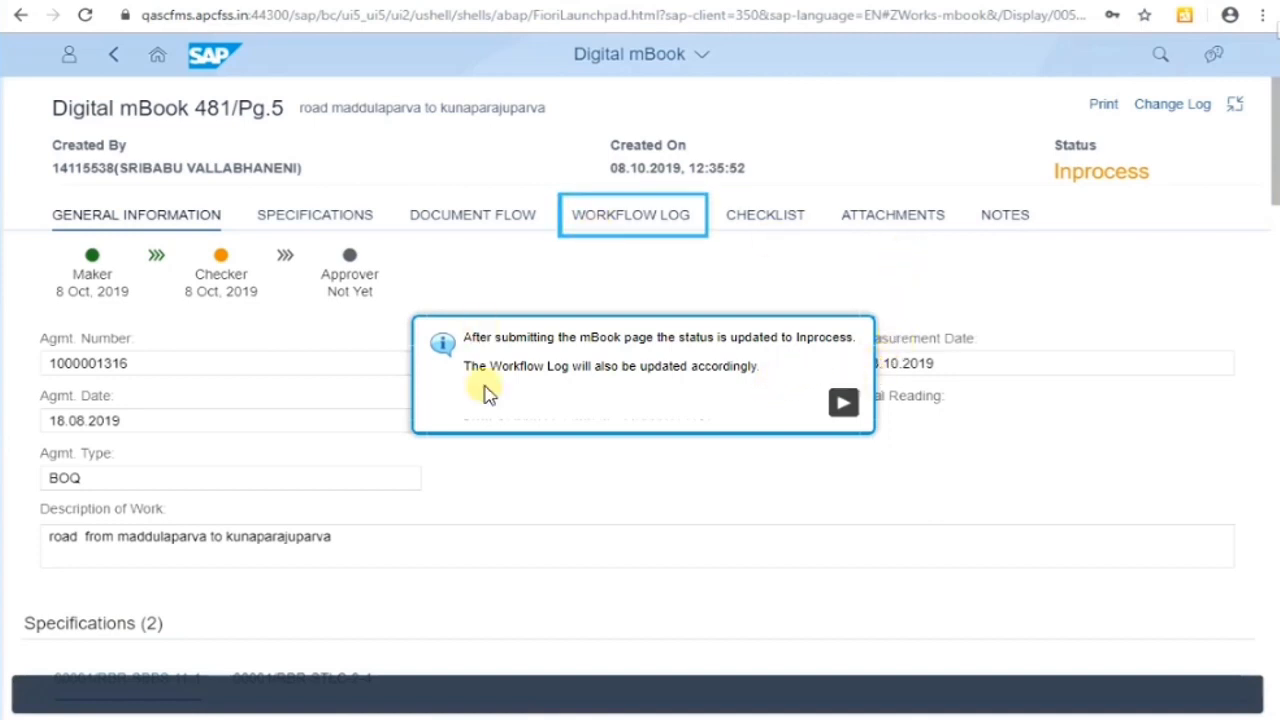
{"action": "left_click", "coordinate": [841, 404]}
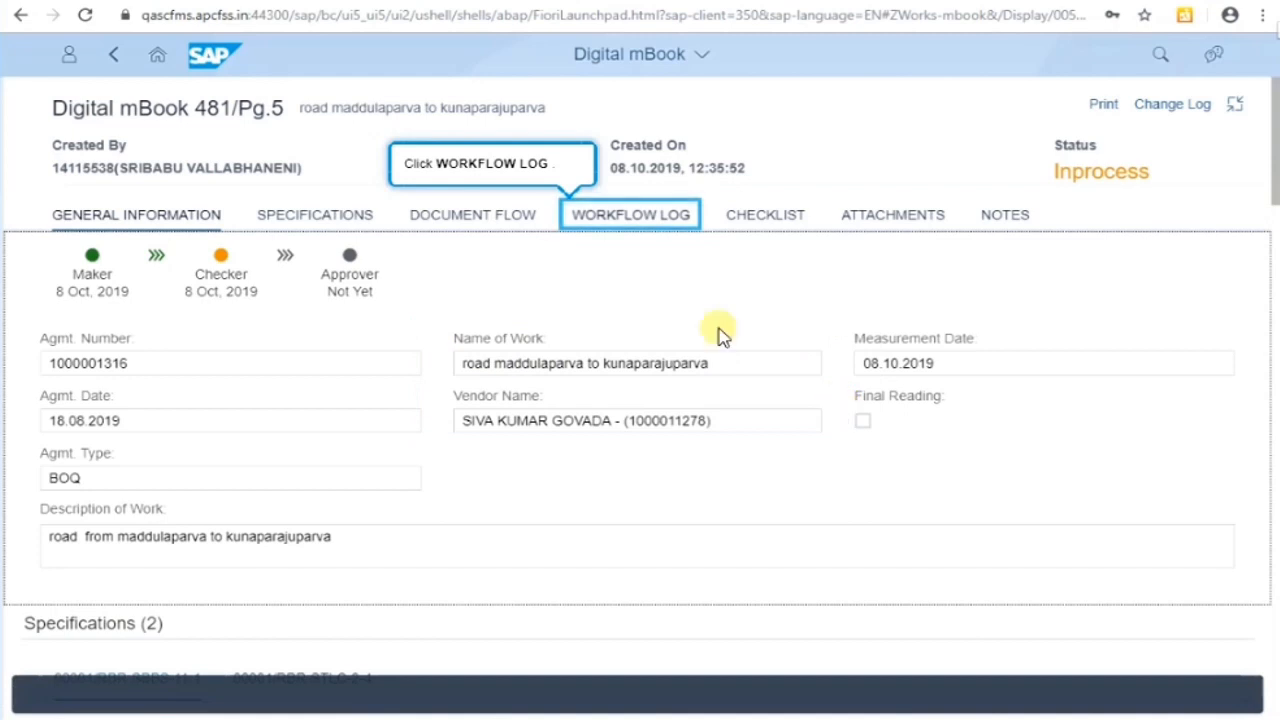
Examine the workflow log of the submitted mBook page 481/Pg.5 and exit full screen.
{"action": "left_click", "coordinate": [652, 217]}
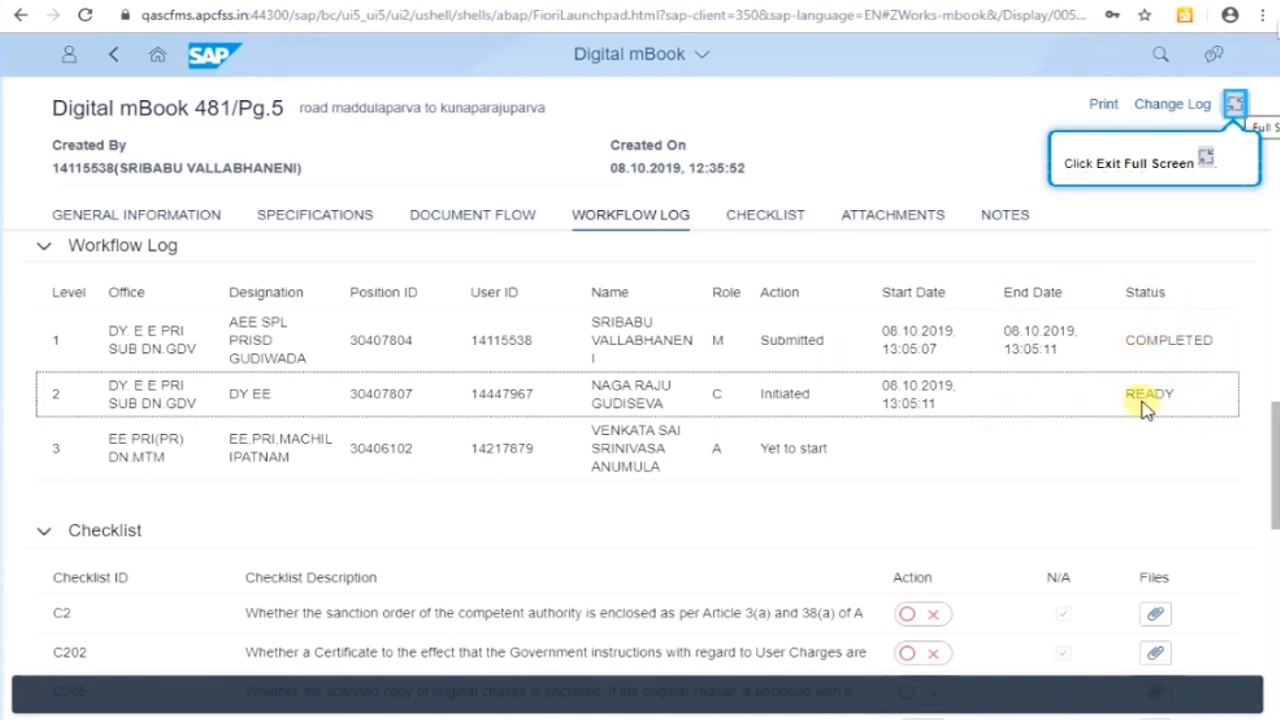
{"action": "left_click", "coordinate": [1236, 106]}
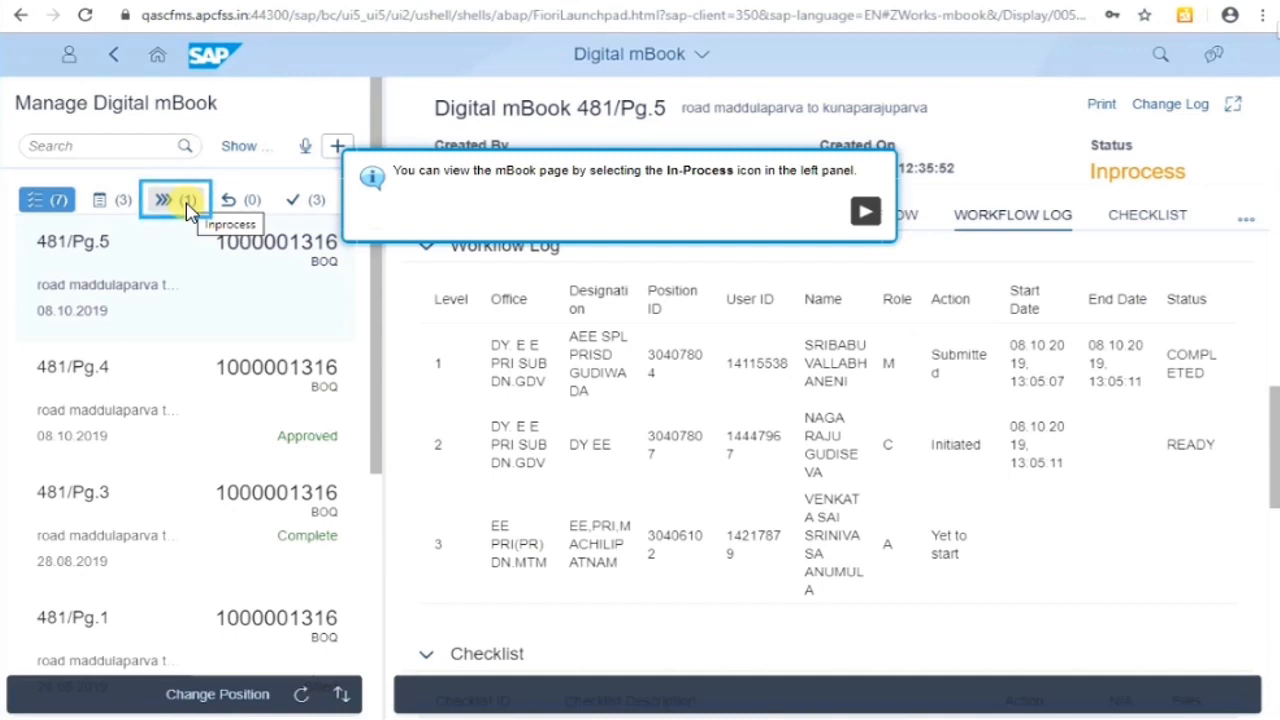
{"action": "left_click", "coordinate": [865, 211]}
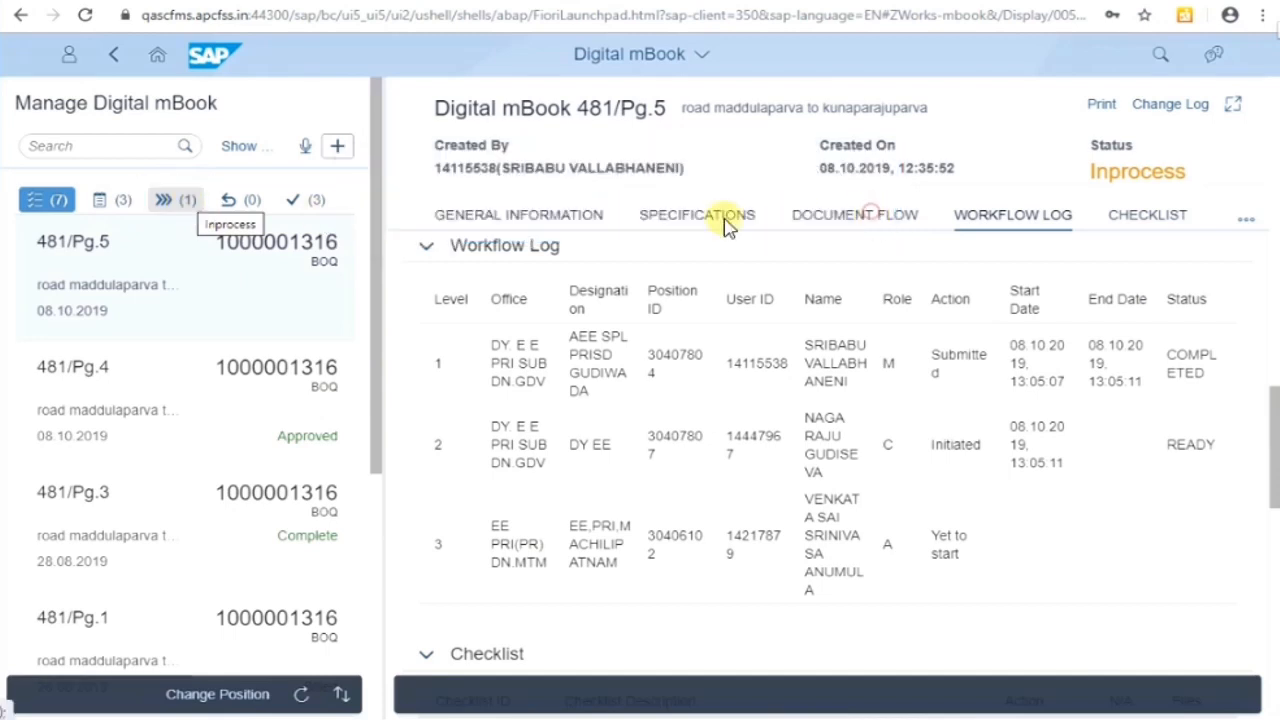
Open 481/Pg.5 from the mBook list filtered to in-process pages, and return to the home page.
{"action": "left_click", "coordinate": [180, 204]}
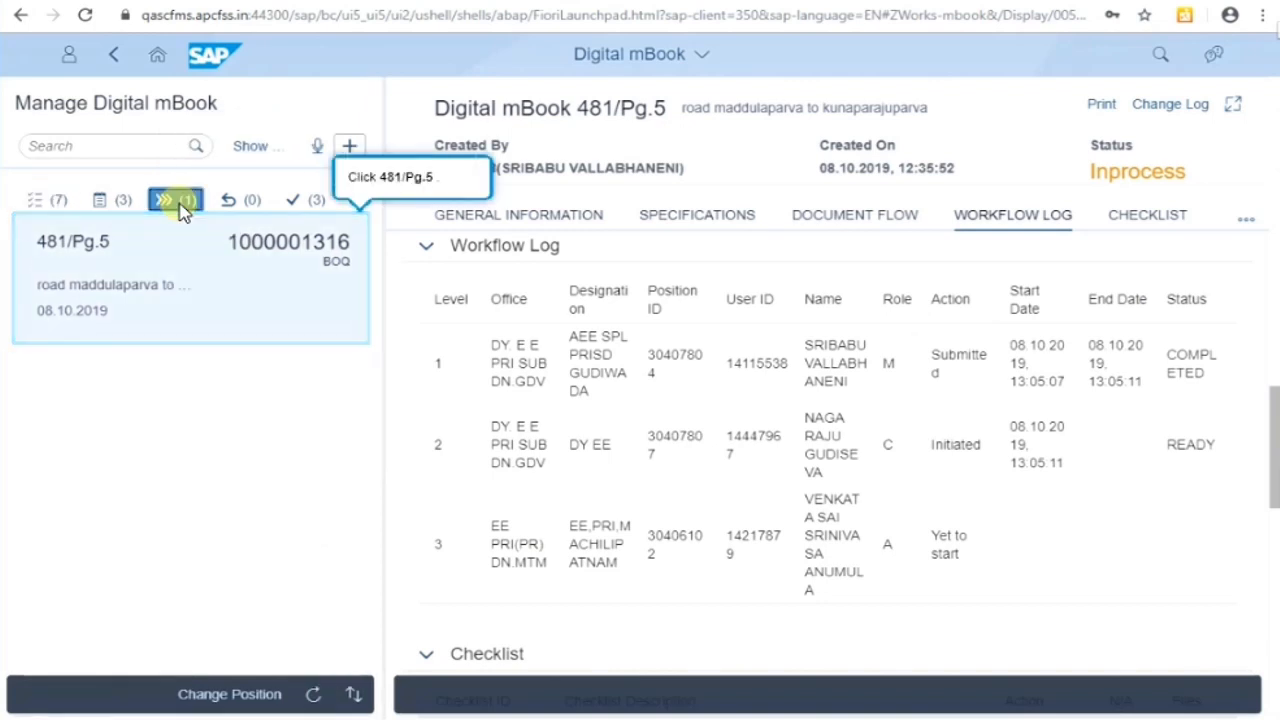
{"action": "left_click", "coordinate": [212, 268]}
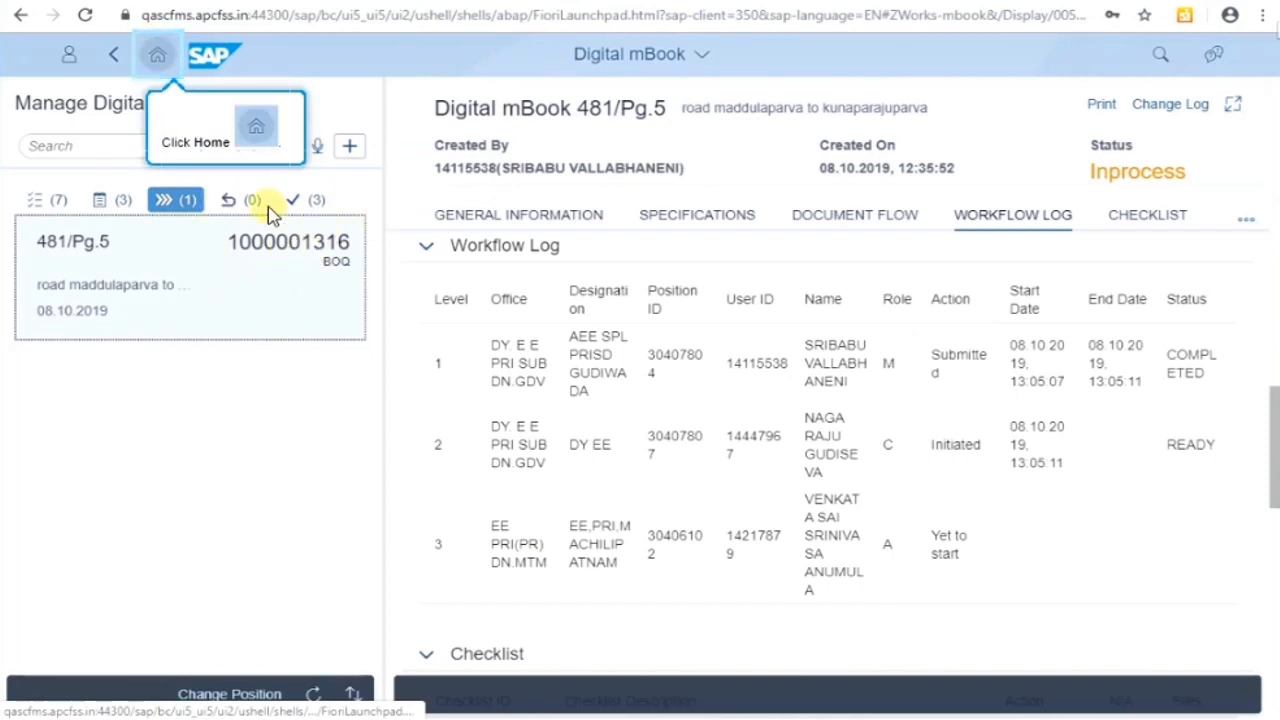
{"action": "left_click", "coordinate": [161, 60]}
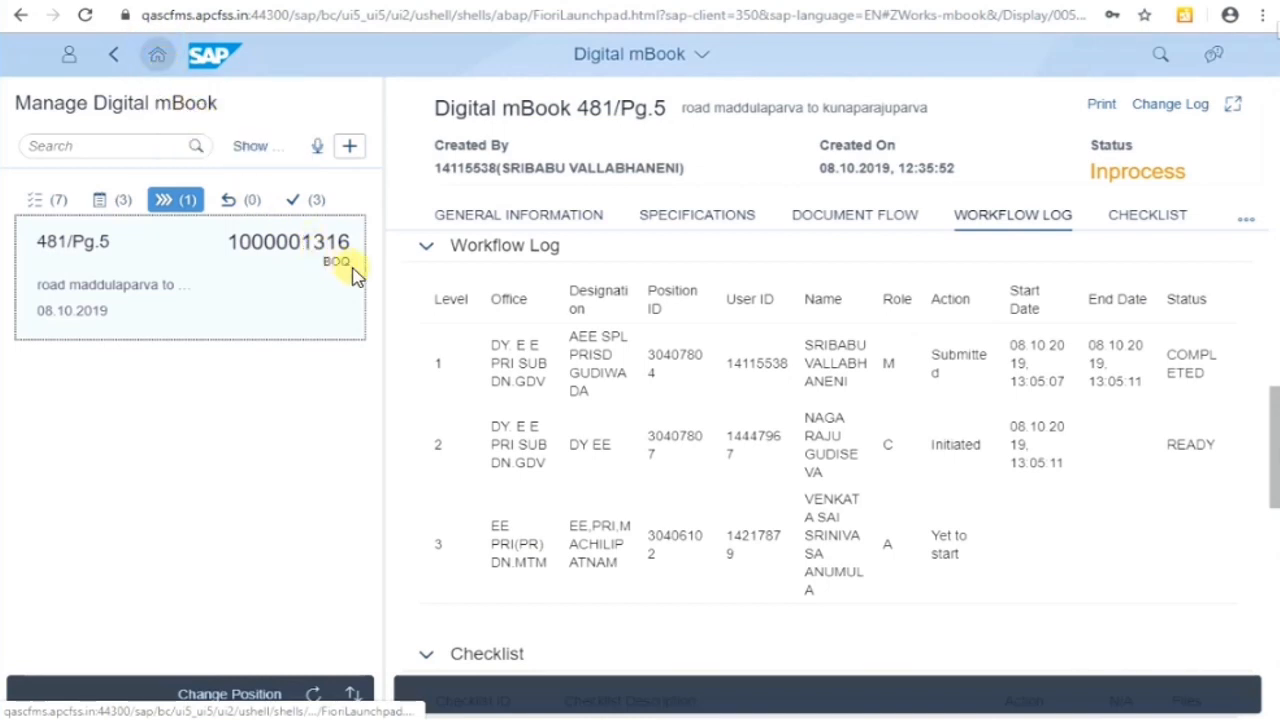